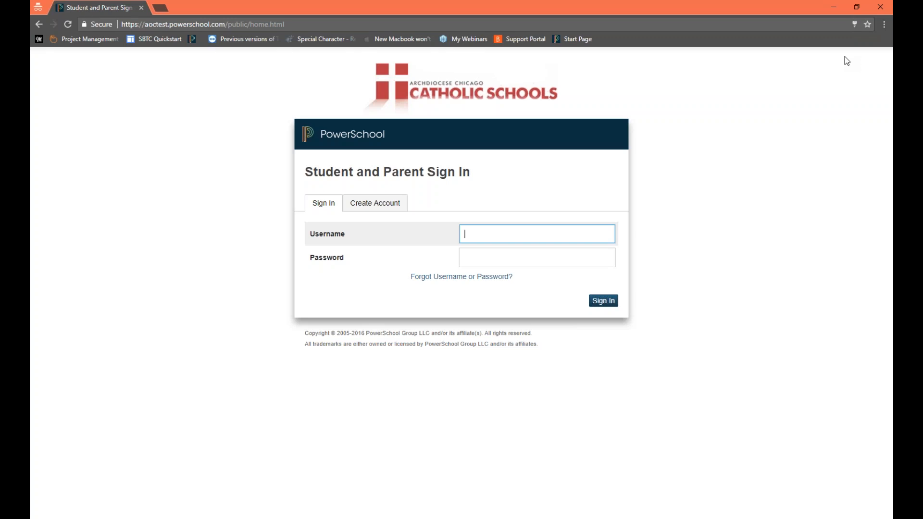
# Step: Sign in to the parent portal with the username Parent2 and the account password
pyautogui.write('Pare')
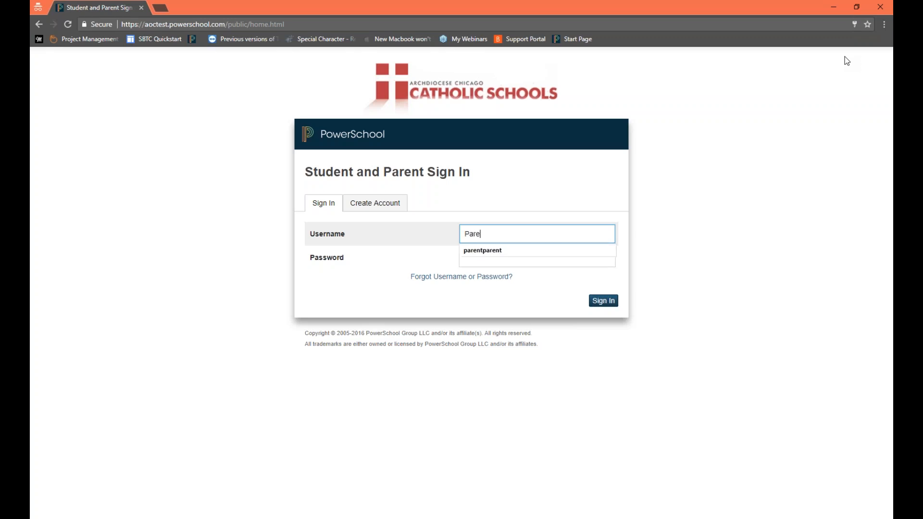
pyautogui.write('nt2')
pyautogui.press('Tab')
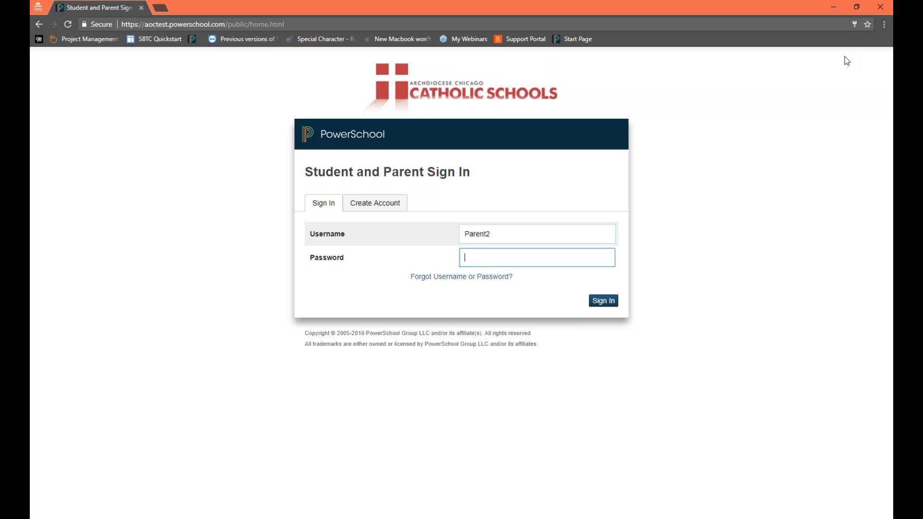
pyautogui.write('********************************')
pyautogui.press('Return')
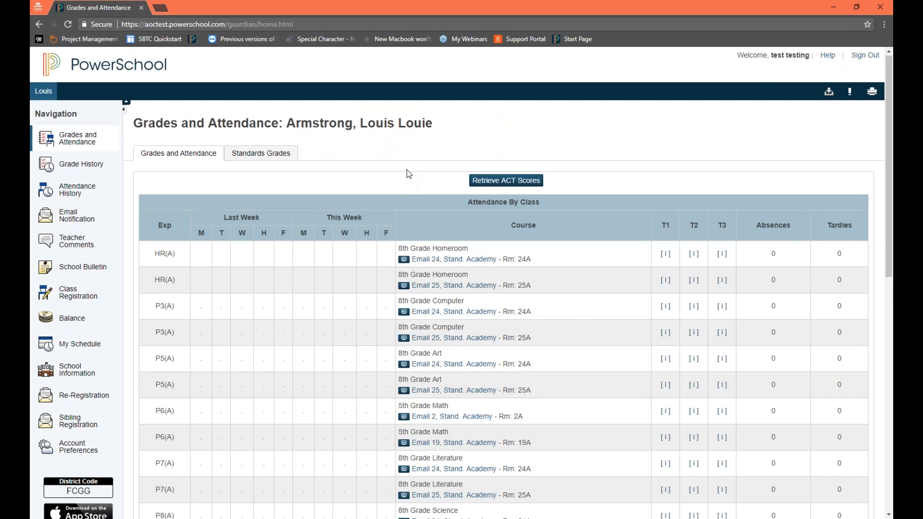
# Step: Look over the student's Grades and Attendance page and open the Re-Registration page
pyautogui.scroll(-7, 416, 161)
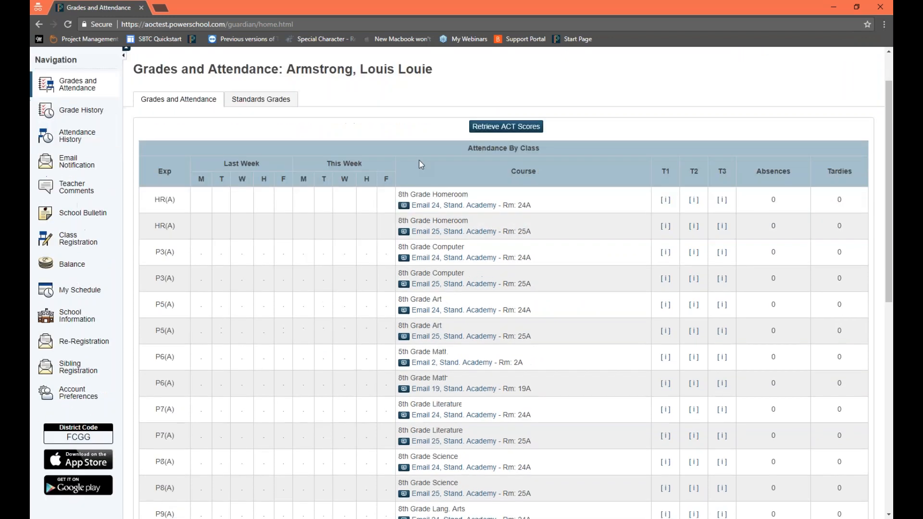
pyautogui.scroll(7, 425, 154)
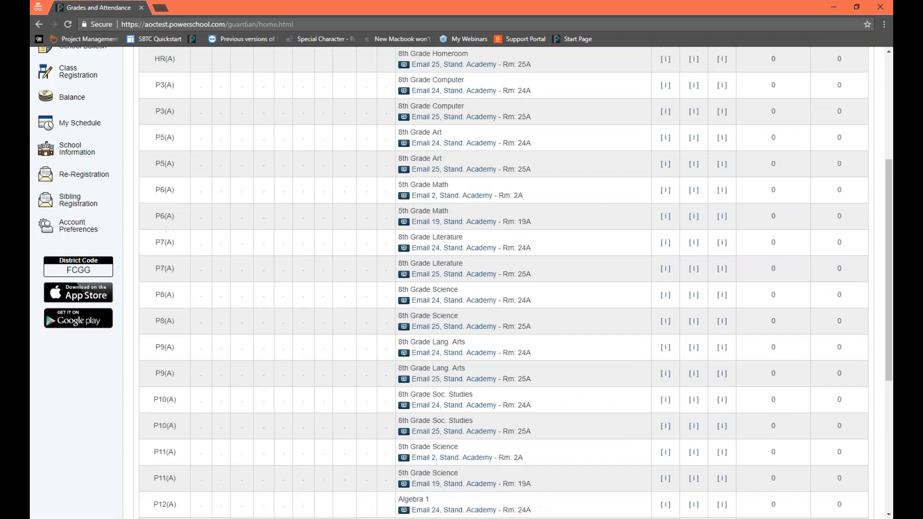
pyautogui.scroll(1, 425, 154)
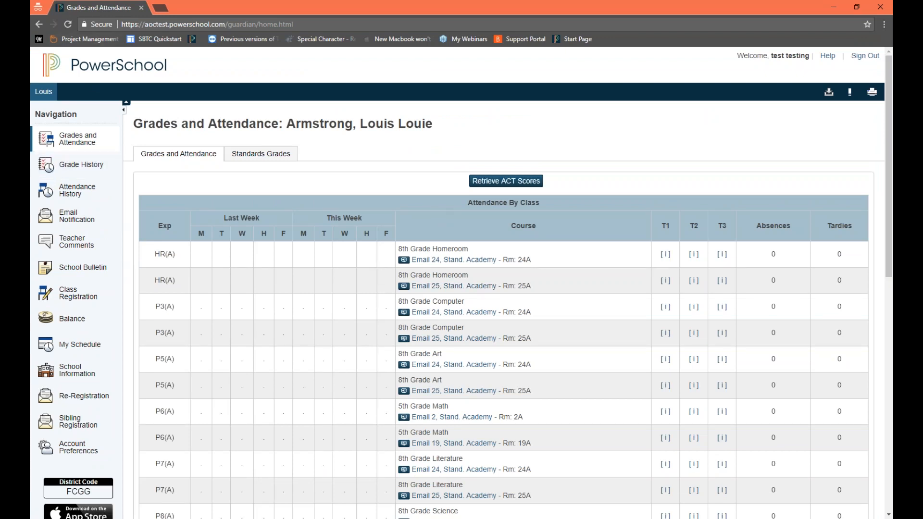
pyautogui.click(68, 402)
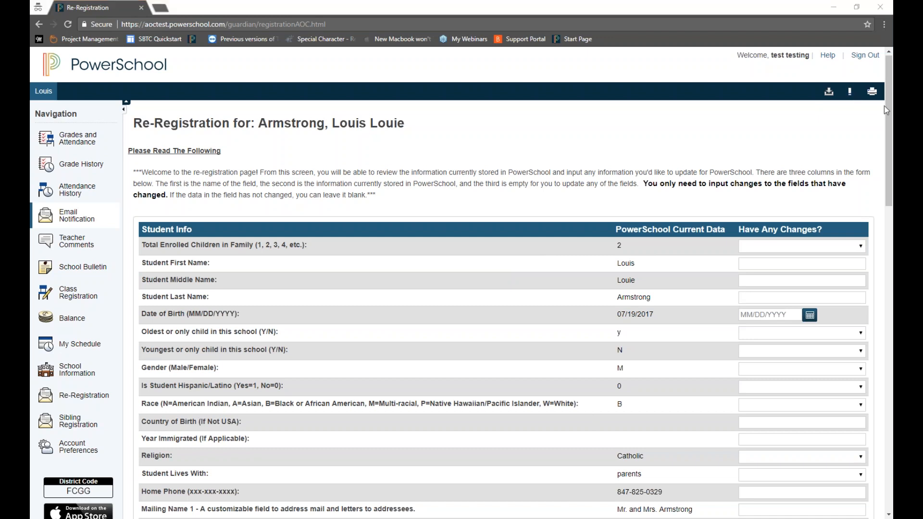
# Step: Review the re-registration form from Student Info through Emergency Info and read the instructions about filling in only changed fields
pyautogui.click(452, 334)
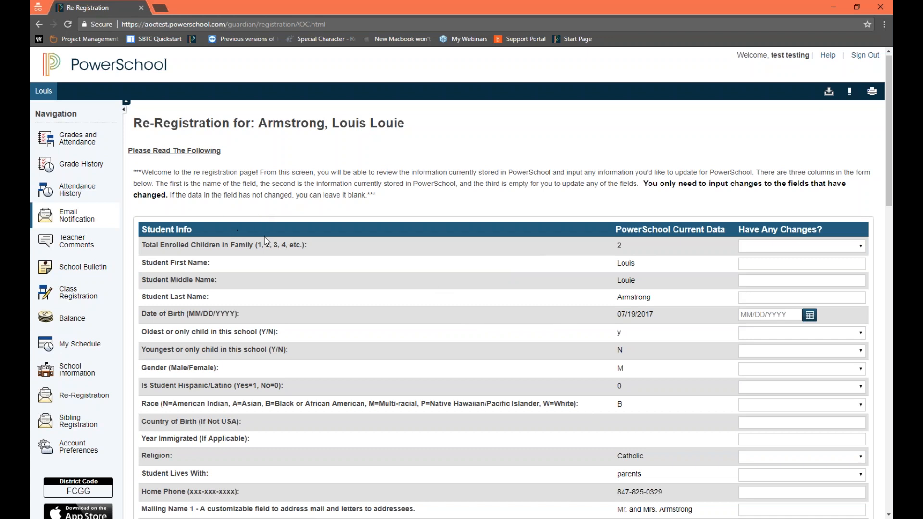
pyautogui.scroll(-1, 269, 249)
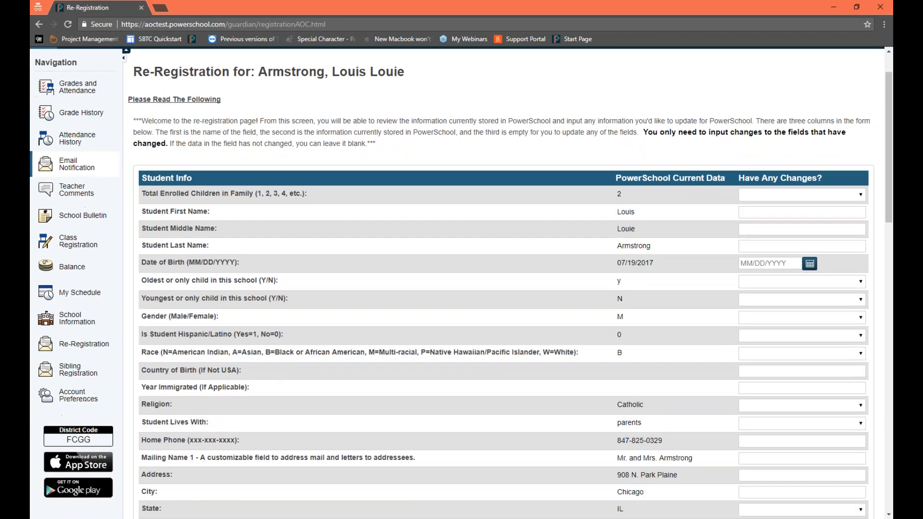
pyautogui.scroll(-1, 268, 252)
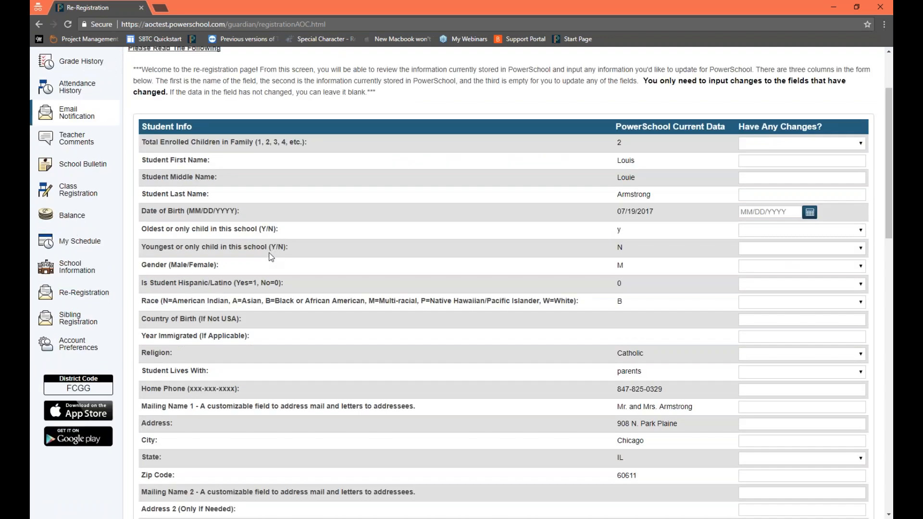
pyautogui.moveTo(142, 121); pyautogui.dragTo(203, 128)
pyautogui.moveTo(891, 140); pyautogui.dragTo(892, 140)
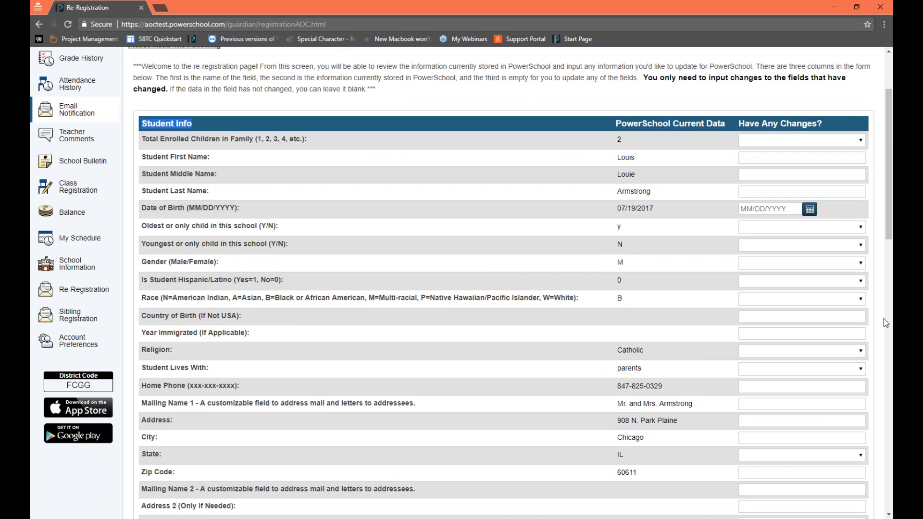
pyautogui.moveTo(889, 187); pyautogui.dragTo(883, 438)
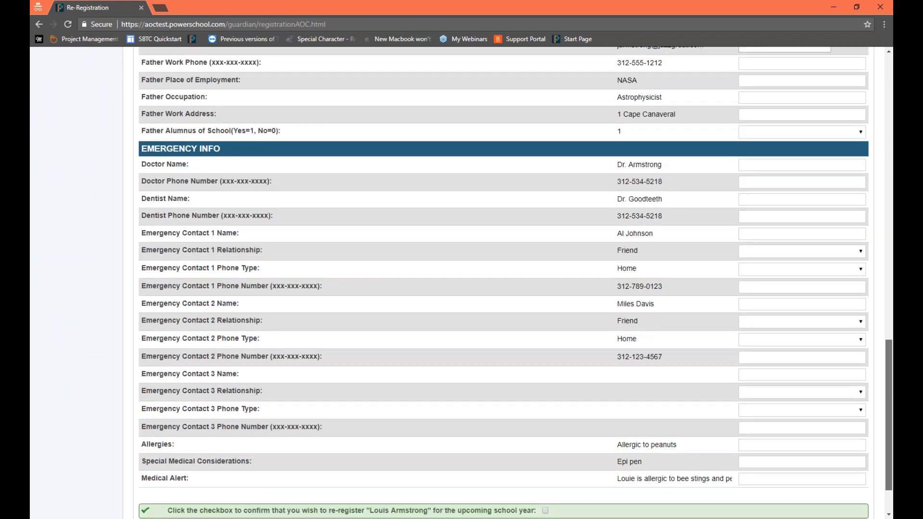
pyautogui.moveTo(882, 438); pyautogui.dragTo(875, 156)
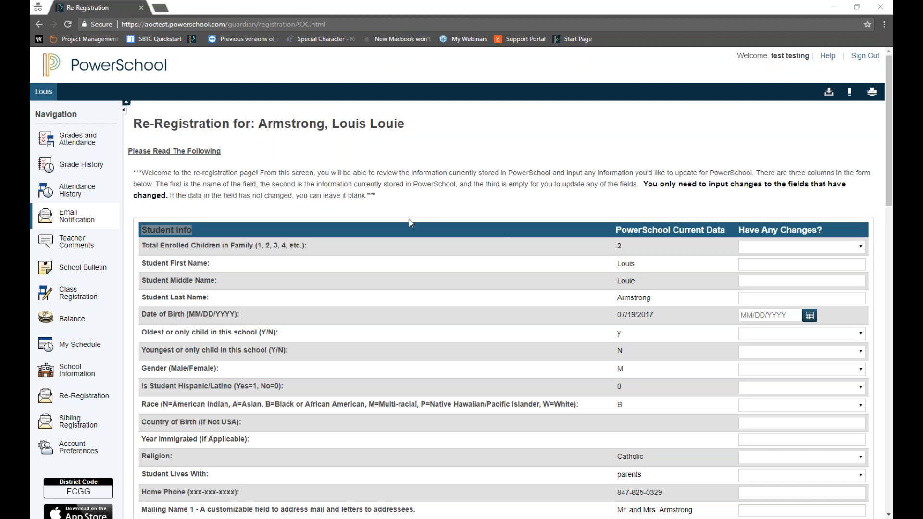
pyautogui.click(327, 192)
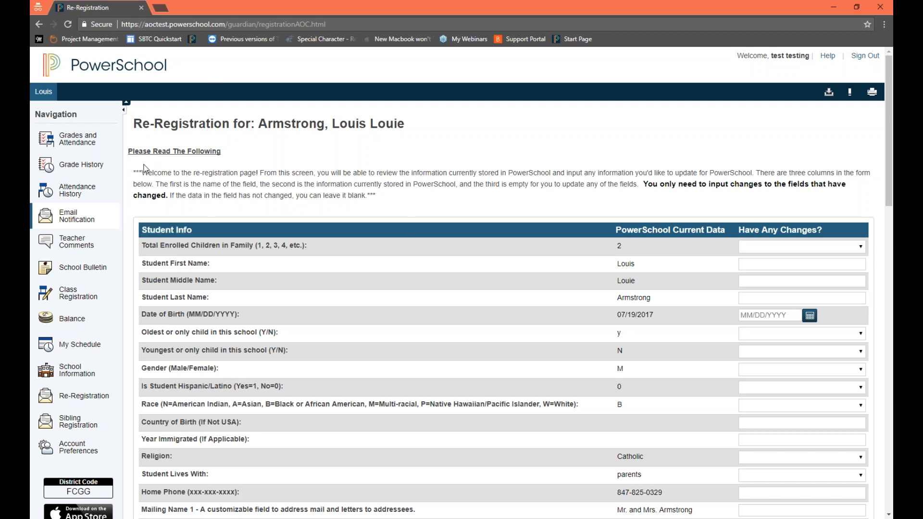
pyautogui.moveTo(141, 173); pyautogui.dragTo(696, 183)
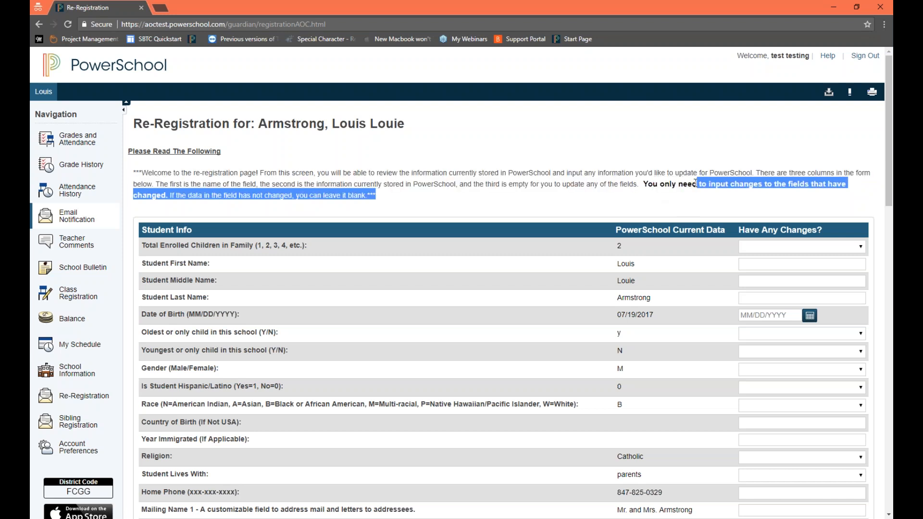
pyautogui.click(688, 185)
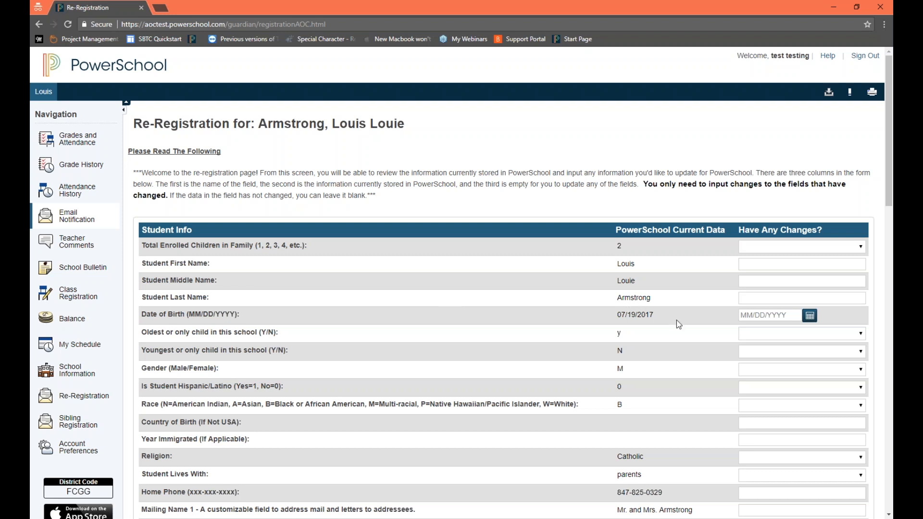
# Step: Set the change value for Total Enrolled Children in Family to 3
pyautogui.scroll(-1, 763, 222)
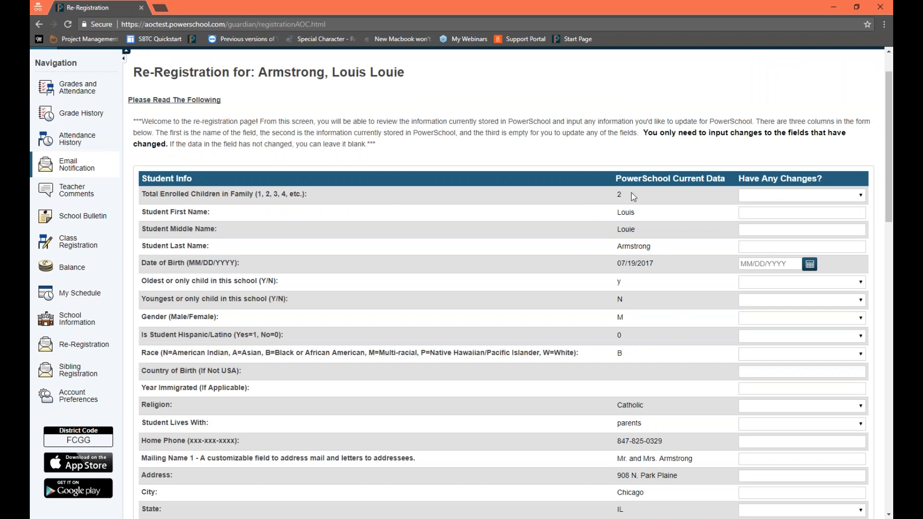
pyautogui.click(760, 198)
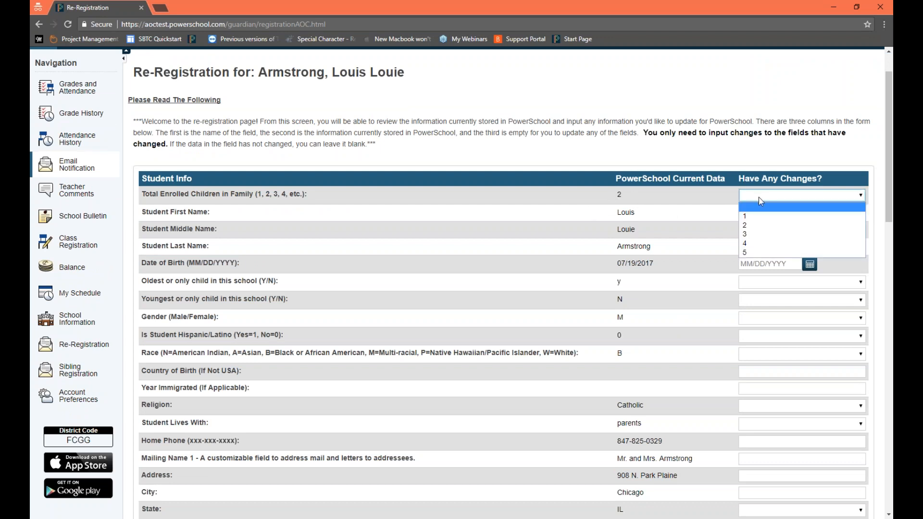
pyautogui.click(769, 235)
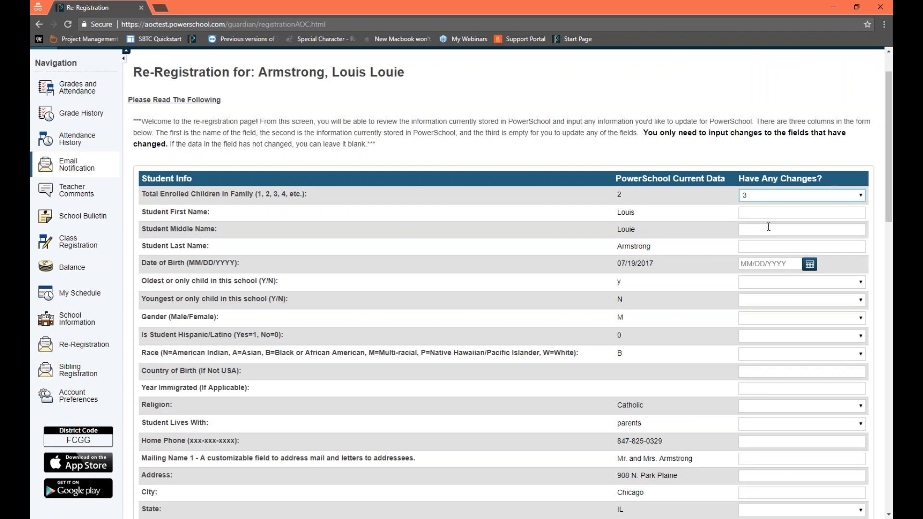
pyautogui.click(759, 191)
pyautogui.click(764, 216)
pyautogui.click(764, 197)
pyautogui.click(774, 235)
# Step: Enter the student's updated first, middle and last names in the change fields
pyautogui.click(767, 213)
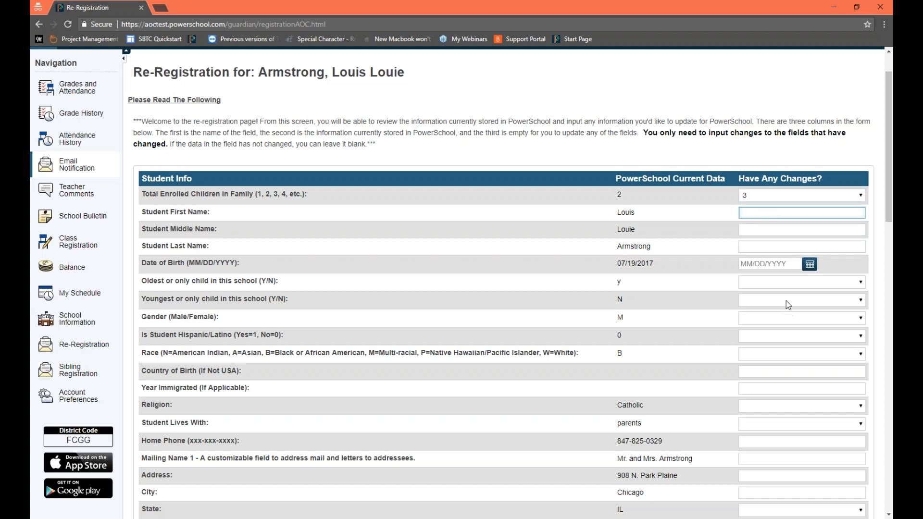
pyautogui.press('Tab')
pyautogui.press('Tab')
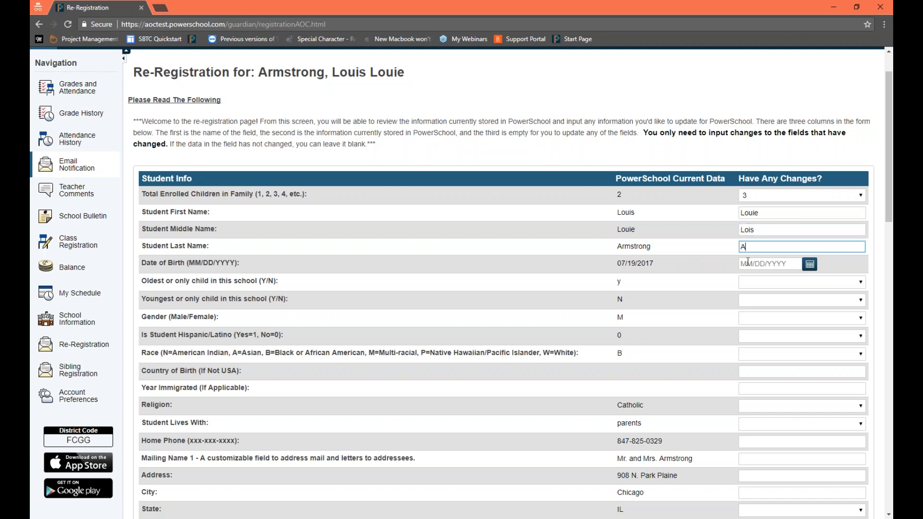
pyautogui.press('Tab')
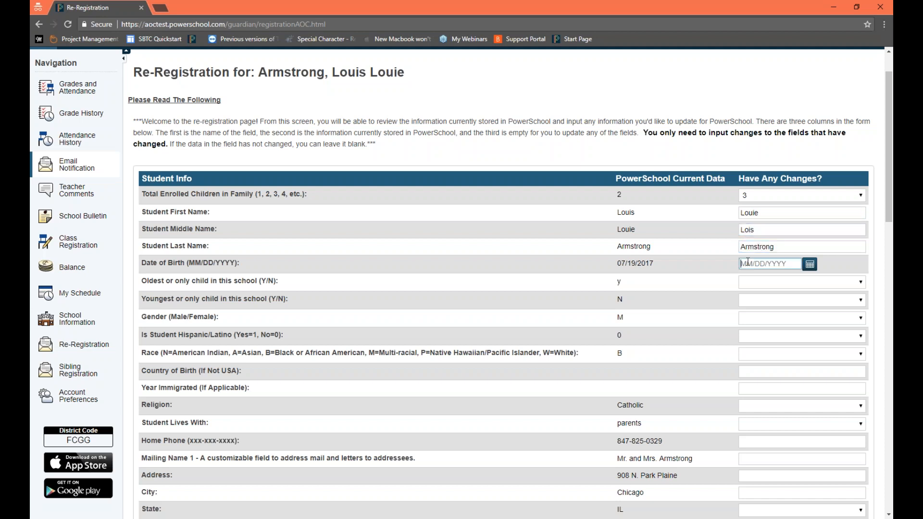
# Step: Enter the student's updated date of birth using the calendar picker
pyautogui.write('07/19')
pyautogui.click(810, 264)
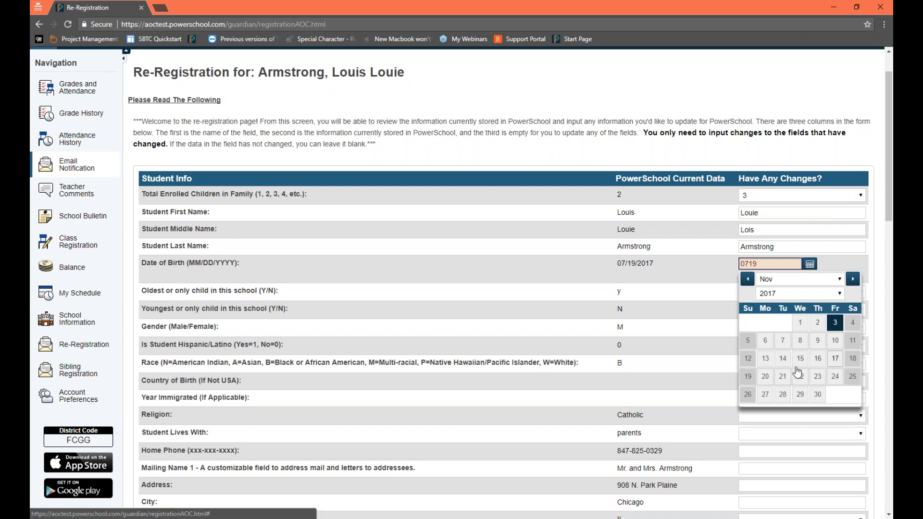
pyautogui.click(765, 377)
# Step: Set both the oldest-child and youngest-child in this school answers to No
pyautogui.click(779, 282)
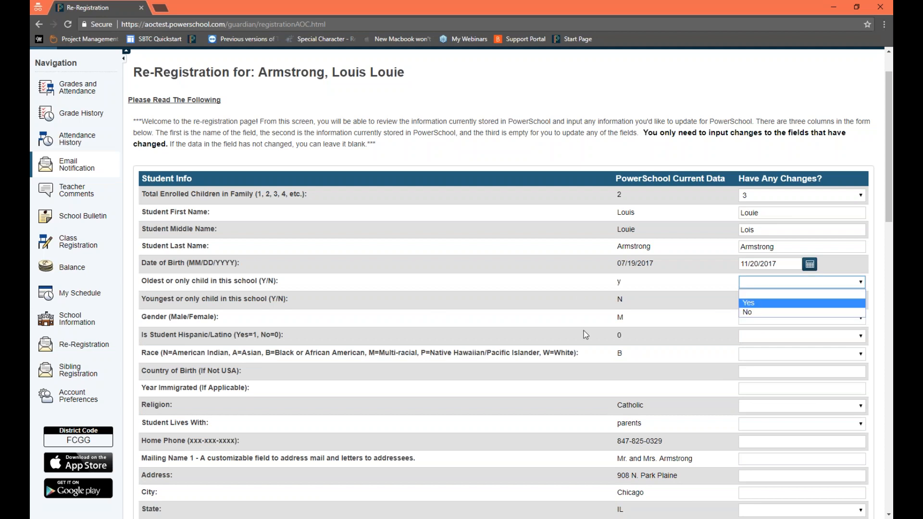
pyautogui.click(757, 311)
pyautogui.click(757, 299)
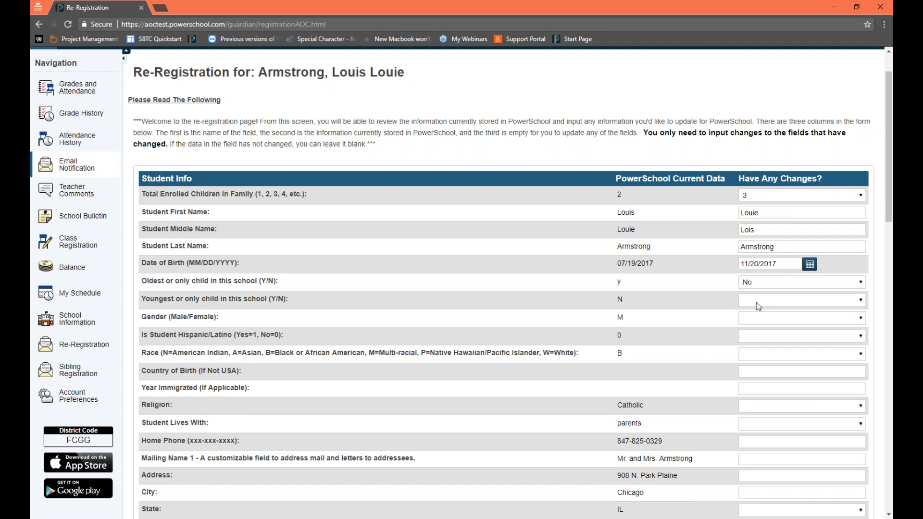
pyautogui.click(755, 326)
# Step: Set the student's gender to Male and the Hispanic/Latino answer to Yes
pyautogui.scroll(-1, 757, 337)
pyautogui.click(757, 267)
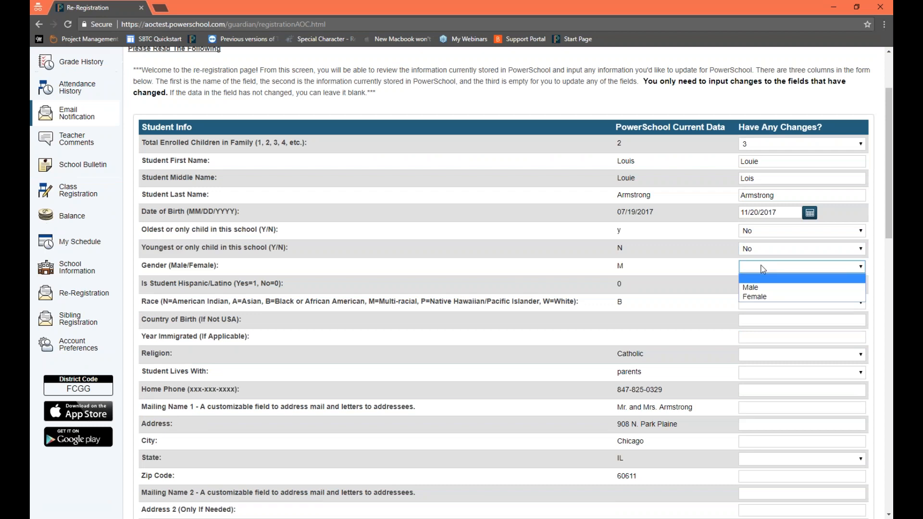
pyautogui.click(756, 287)
pyautogui.click(755, 289)
pyautogui.click(756, 303)
# Step: Set the student's race to Black or African American, leaving country of birth and year immigrated blank
pyautogui.click(752, 304)
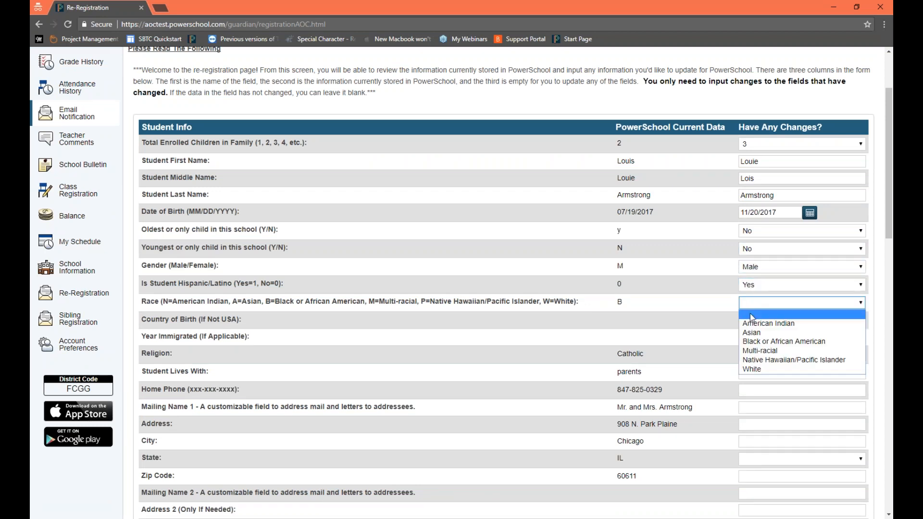
pyautogui.click(753, 342)
pyautogui.click(754, 321)
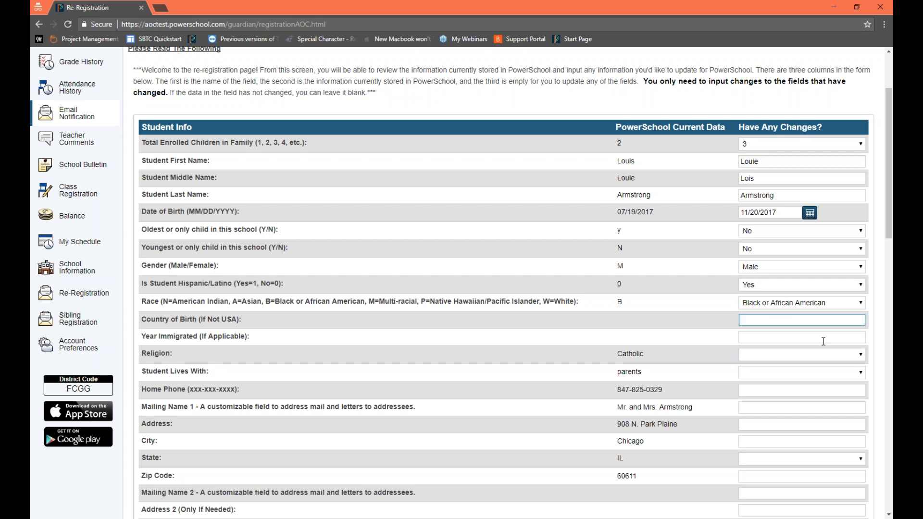
pyautogui.click(768, 337)
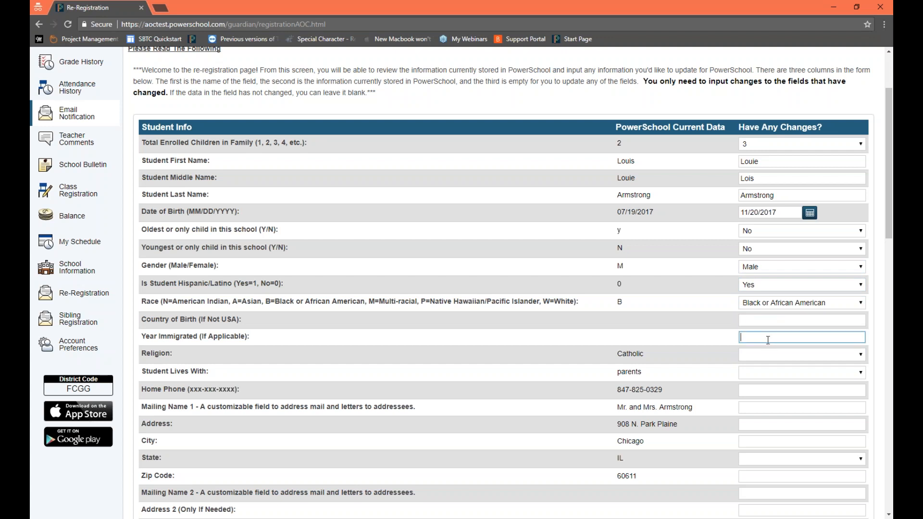
# Step: Set the student's religion to Catholic and Student Lives With to Both Parents
pyautogui.click(771, 353)
pyautogui.click(773, 371)
pyautogui.click(774, 373)
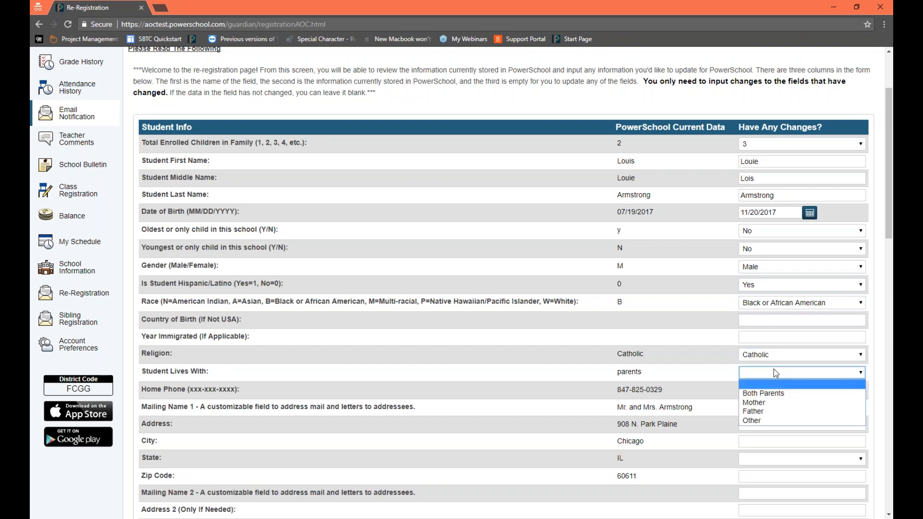
pyautogui.click(778, 394)
# Step: Enter the updated home phone number in the requested format and move on to the Mailing Name 1 field
pyautogui.scroll(-1, 777, 384)
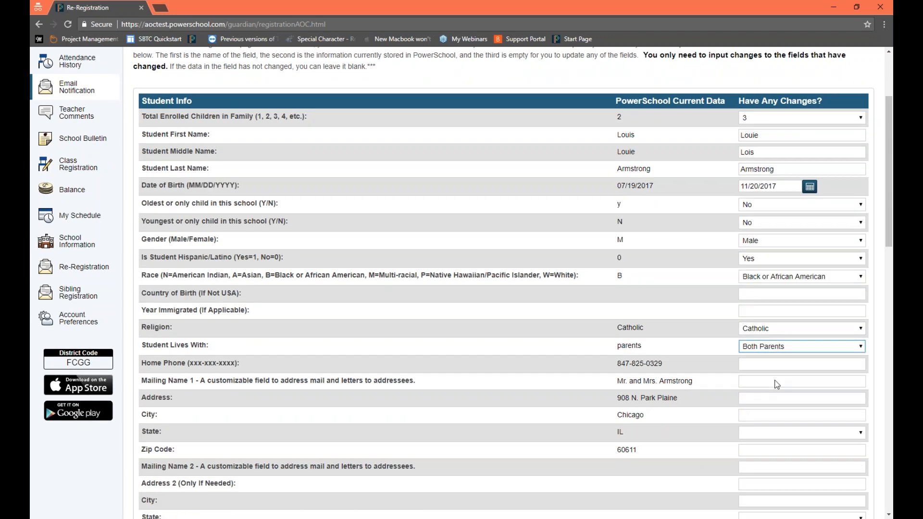
pyautogui.scroll(-3, 777, 384)
pyautogui.click(778, 237)
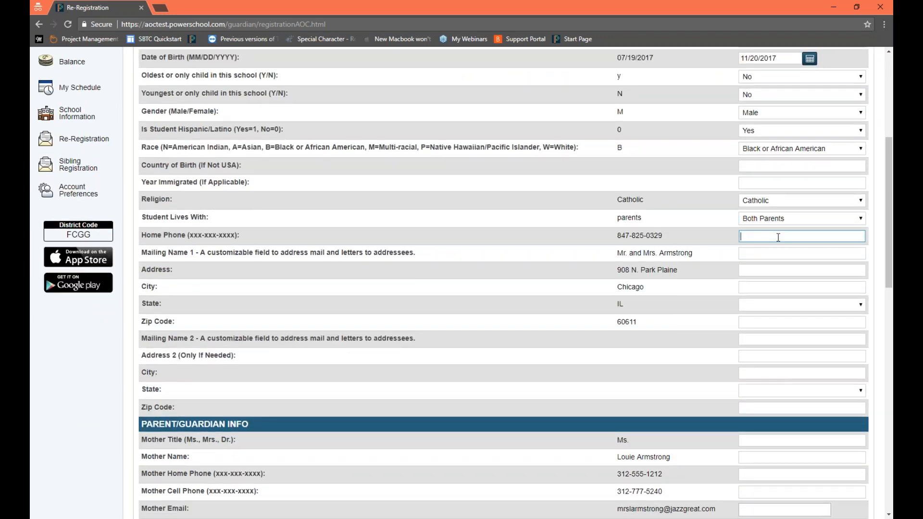
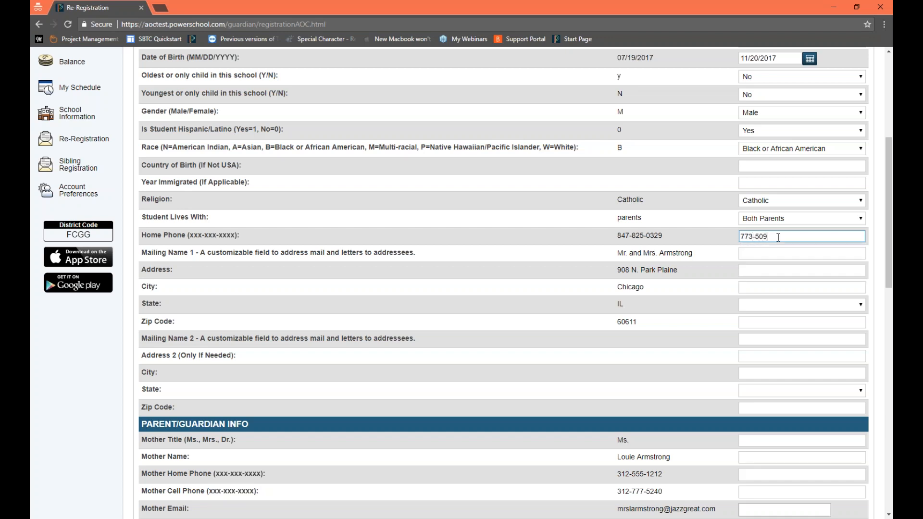
pyautogui.click(779, 253)
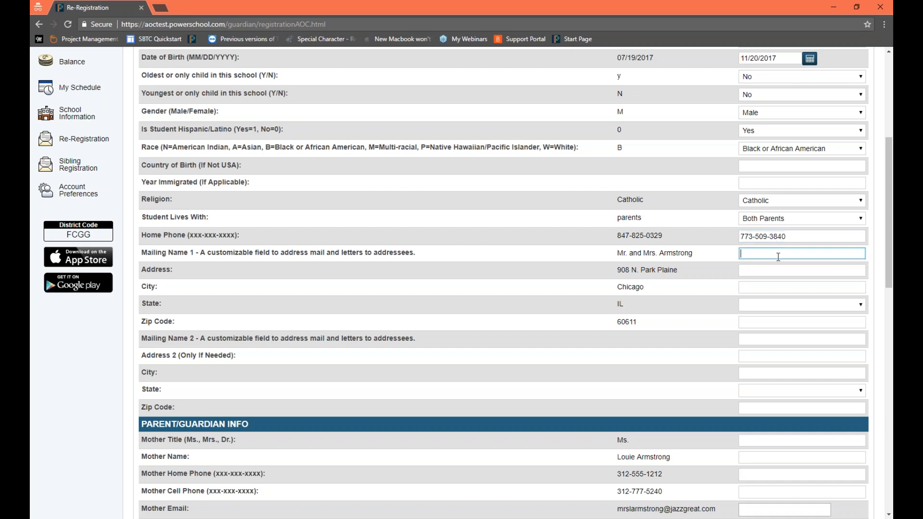
# Step: Enter the parents' mailing name in Mailing Name 1 and the updated street address in the Address field
pyautogui.write('Mr. and Mrs. Armstrong')
pyautogui.click(758, 268)
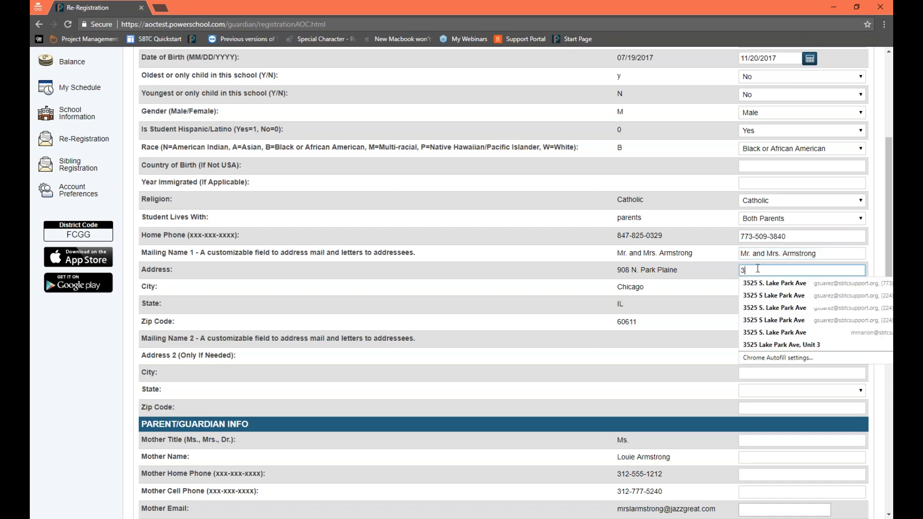
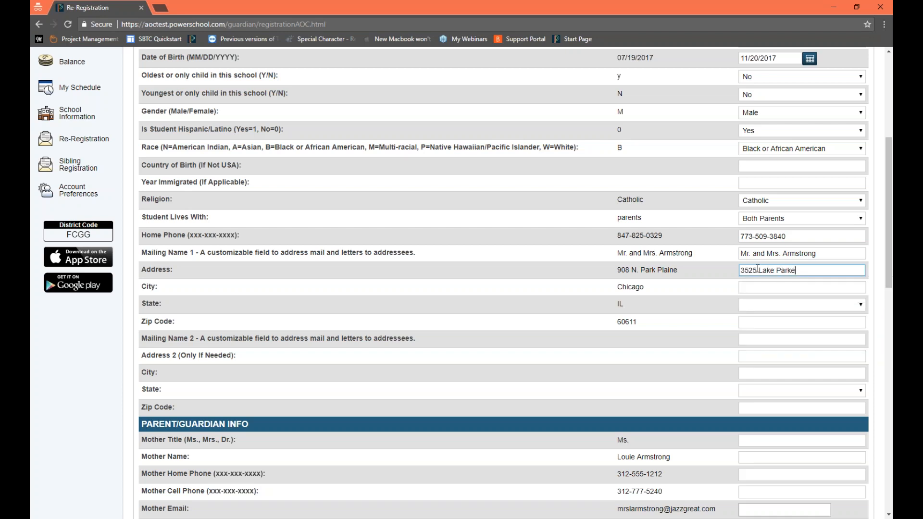
pyautogui.press('Tab')
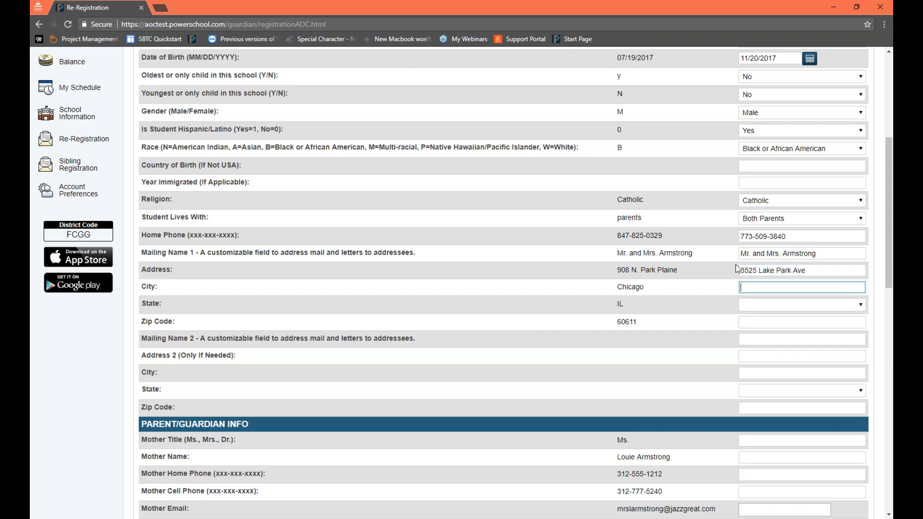
# Step: Complete the first mailing address with the city, state and zip code
pyautogui.write('Chicago')
pyautogui.press('Tab')
pyautogui.write('il')
pyautogui.press('Tab')
pyautogui.write('60')
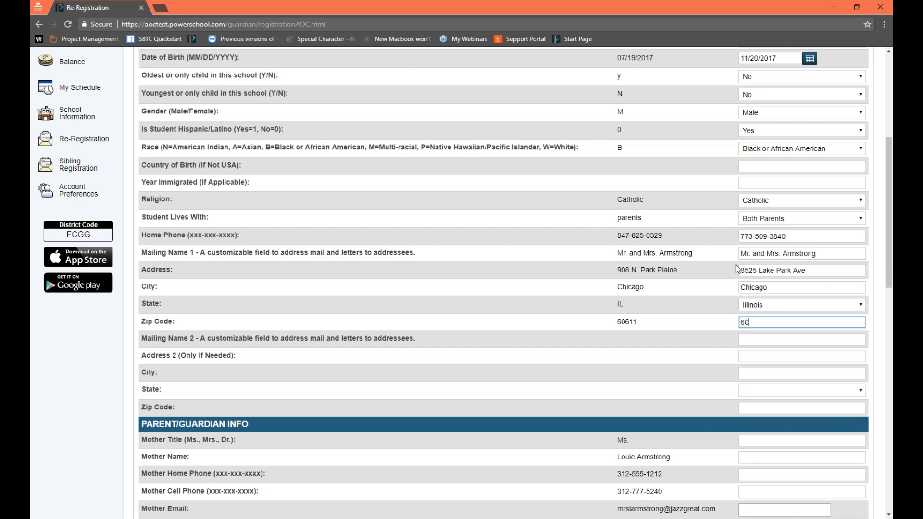
pyautogui.write('653')
pyautogui.press('Tab')
# Step: Leave the second mailing address blank, set the mother's title to Dr. and enter her full name
pyautogui.scroll(-3, 728, 313)
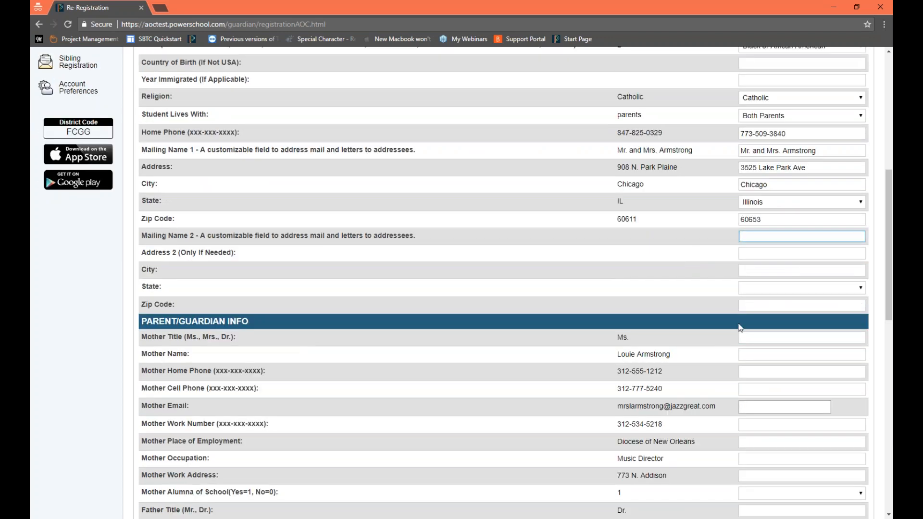
pyautogui.click(749, 288)
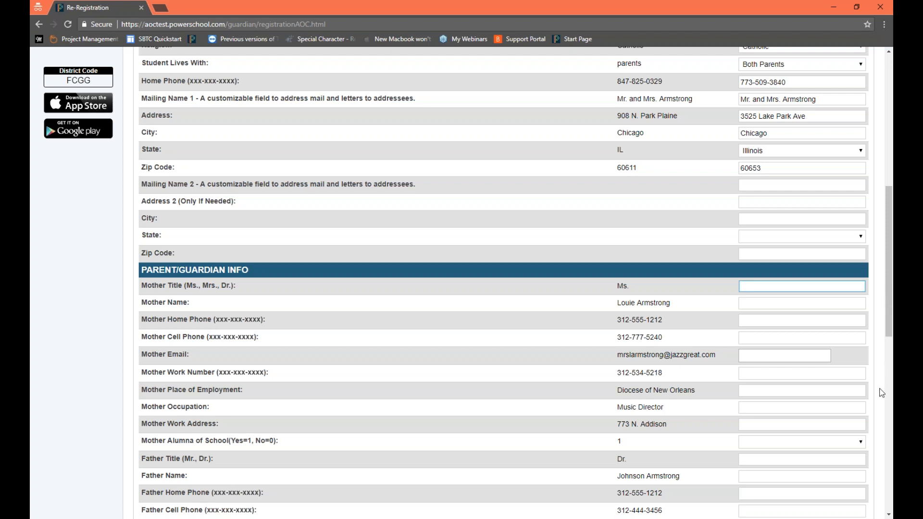
pyautogui.scroll(-2, 735, 383)
pyautogui.press('Tab')
pyautogui.press('Tab')
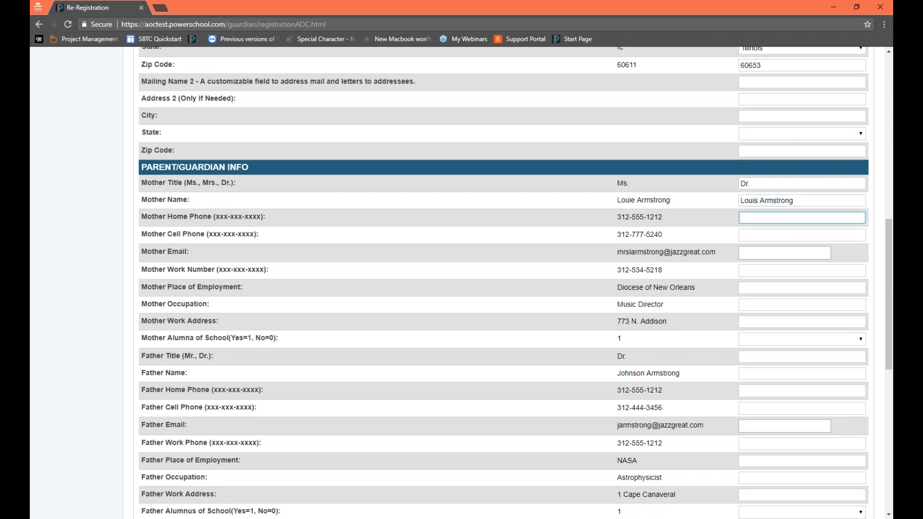
# Step: Enter the mother's home phone number in the requested format, leaving her cell phone blank
pyautogui.press('Tab')
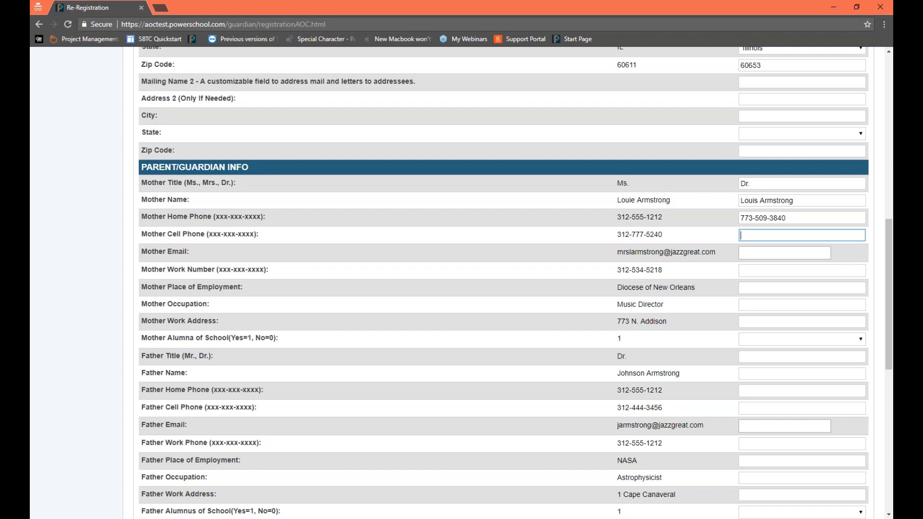
pyautogui.click(775, 256)
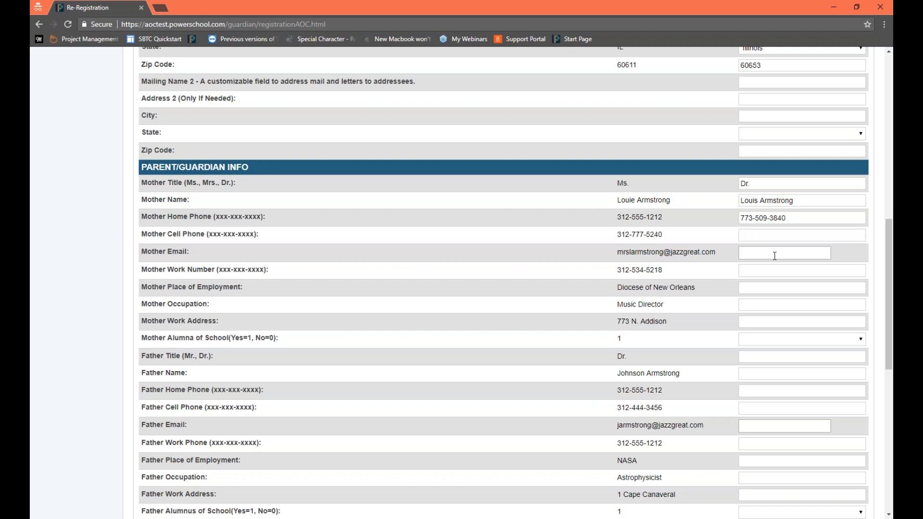
# Step: Review the Emergency Info section, including the fields for all three emergency contacts and the relationship choices for Emergency Contact 1
pyautogui.scroll(-1, 768, 401)
pyautogui.scroll(-6, 768, 401)
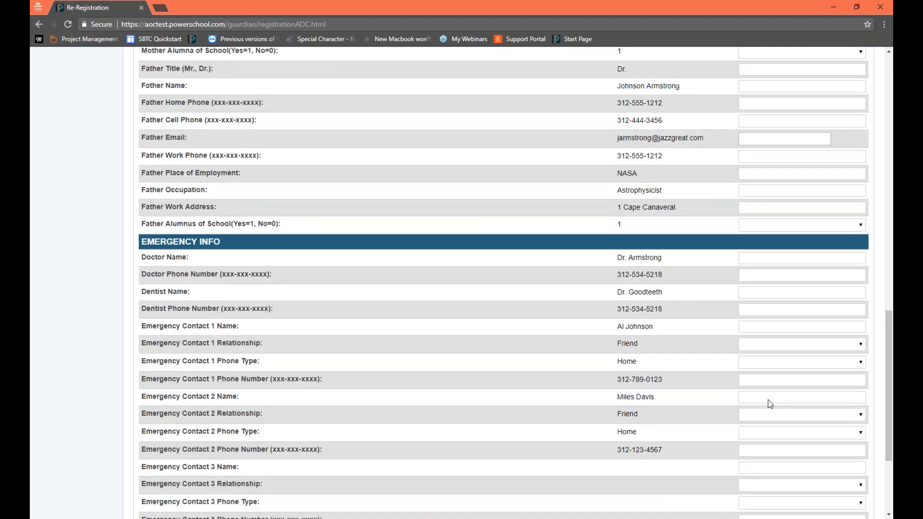
pyautogui.scroll(-2, 769, 402)
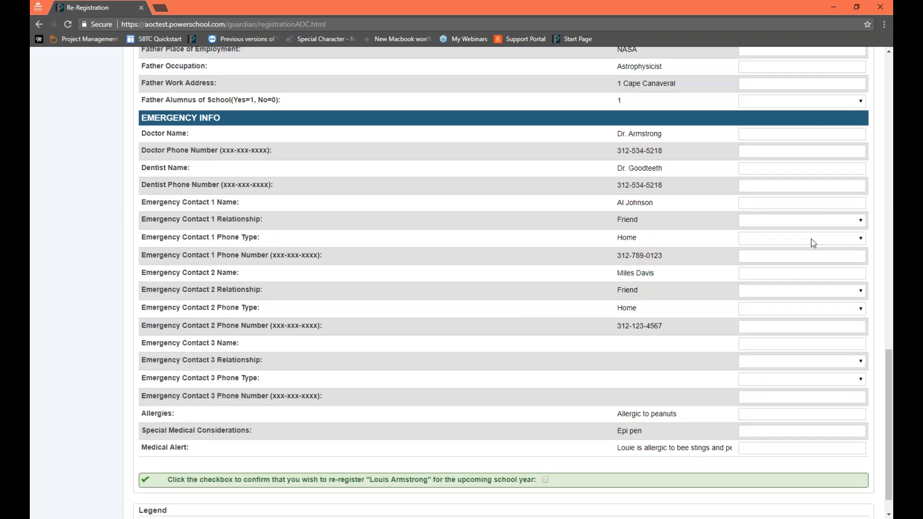
pyautogui.click(808, 220)
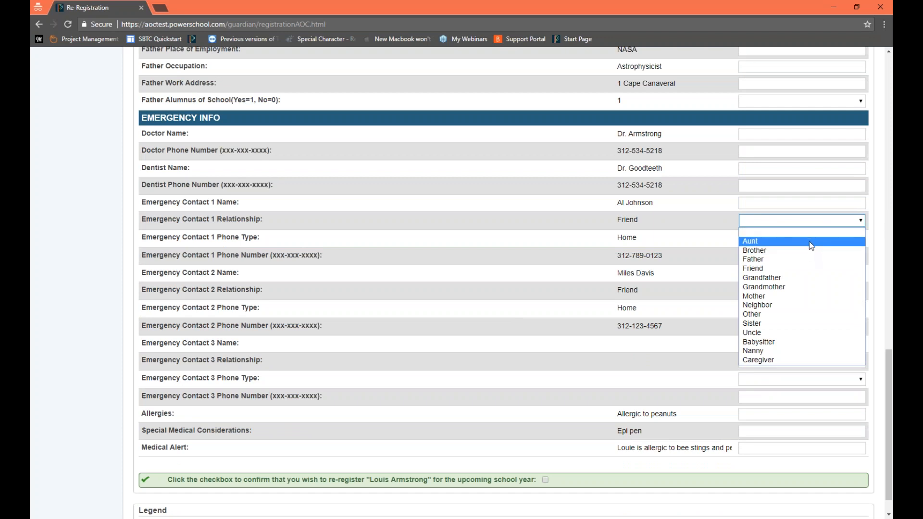
pyautogui.click(808, 204)
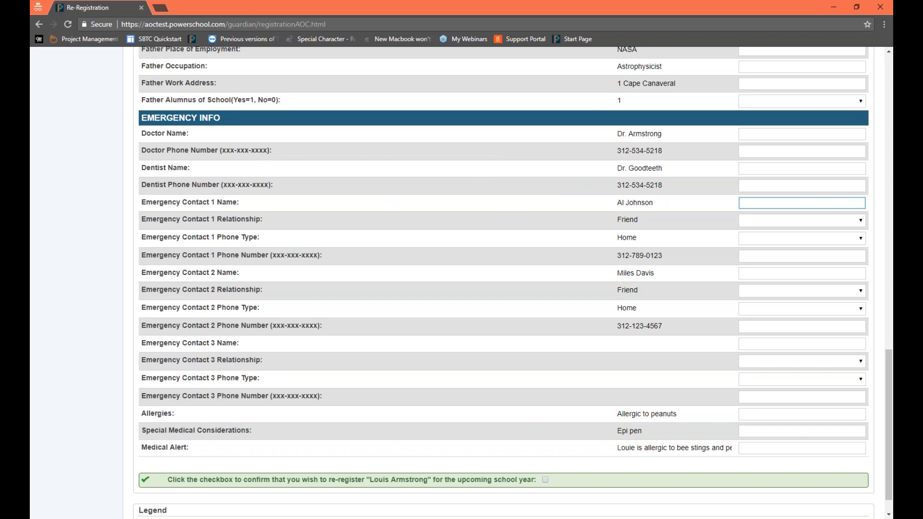
pyautogui.moveTo(197, 202); pyautogui.dragTo(276, 396)
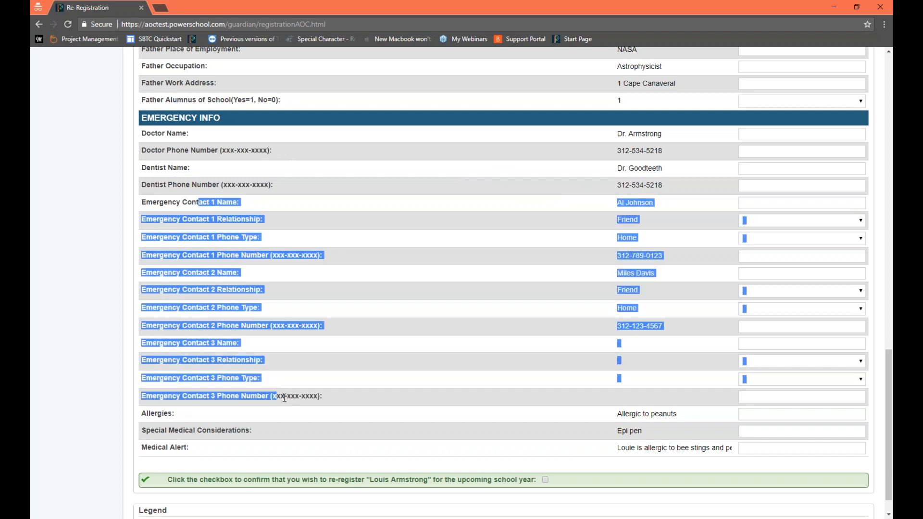
pyautogui.scroll(-1, 410, 439)
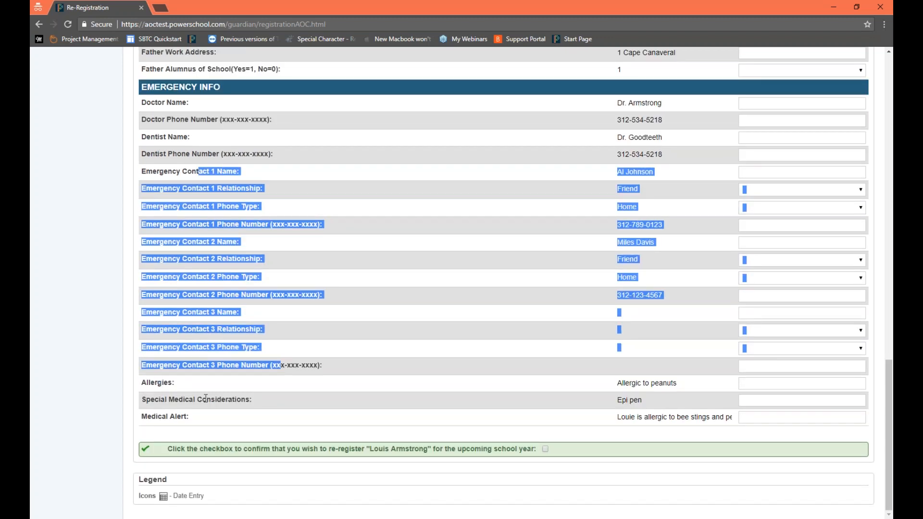
pyautogui.click(639, 389)
pyautogui.scroll(5, 640, 389)
pyautogui.scroll(6, 649, 390)
pyautogui.scroll(-10, 649, 390)
pyautogui.scroll(-3, 650, 395)
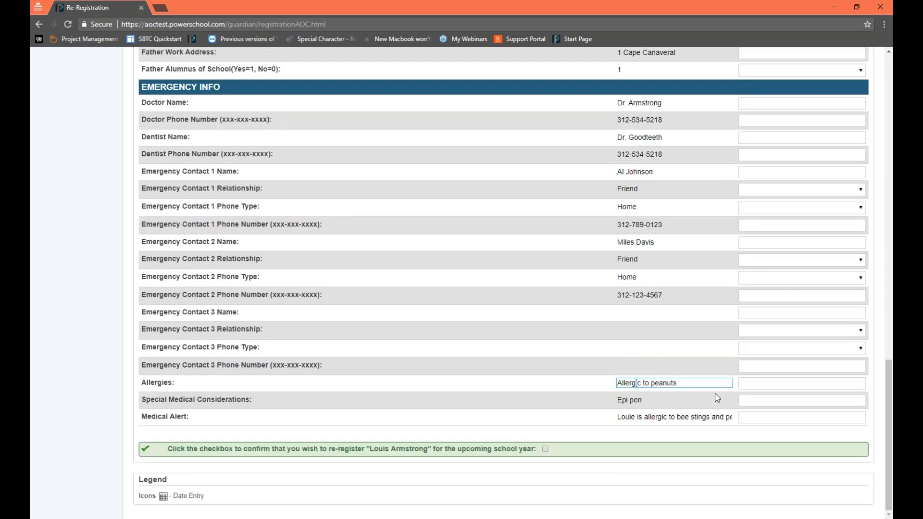
# Step: Set Allergies to "Peanuts and Treenuts" and Special Medical Considerations to "Epi Pen"
pyautogui.press('Tab')
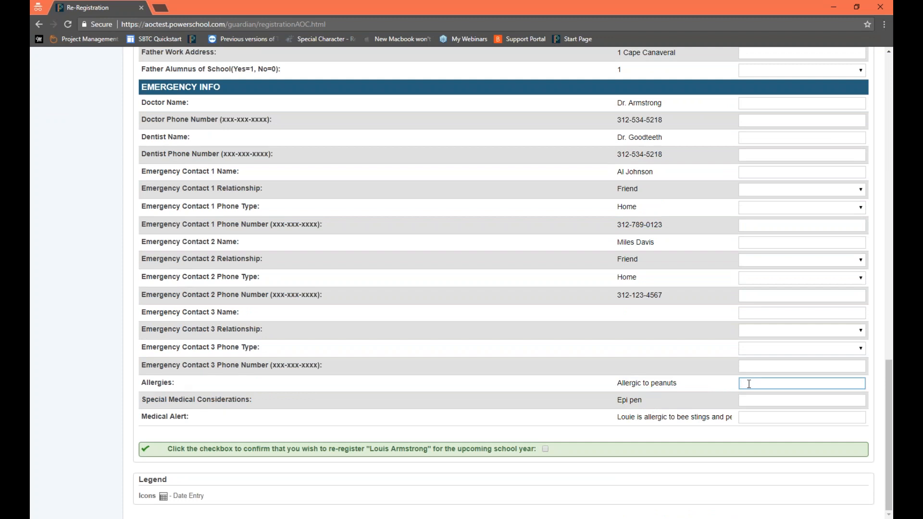
pyautogui.moveTo(146, 382); pyautogui.dragTo(174, 383)
pyautogui.click(226, 383)
pyautogui.click(789, 383)
pyautogui.write('Peanuts and Treenuts')
pyautogui.press('Tab')
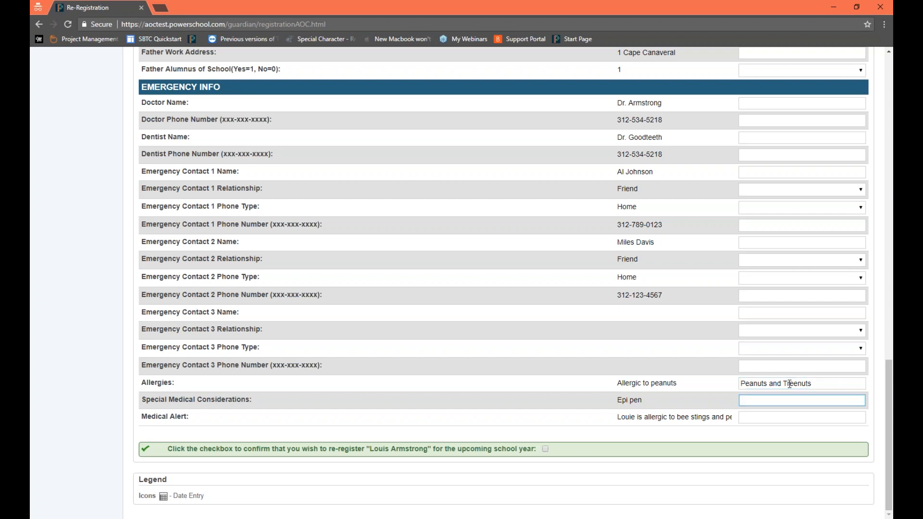
pyautogui.write('Epi Pen')
pyautogui.press('Tab')
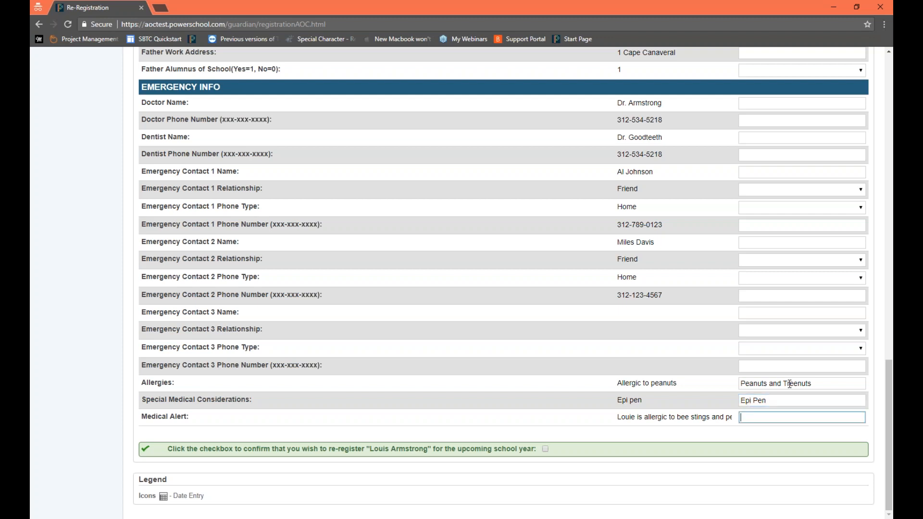
# Step: Examine the Medical Alert field in comparison with the Allergies and Special Medical Considerations fields
pyautogui.click(166, 413)
pyautogui.tripleClick(166, 412)
pyautogui.click(168, 415)
pyautogui.tripleClick(171, 418)
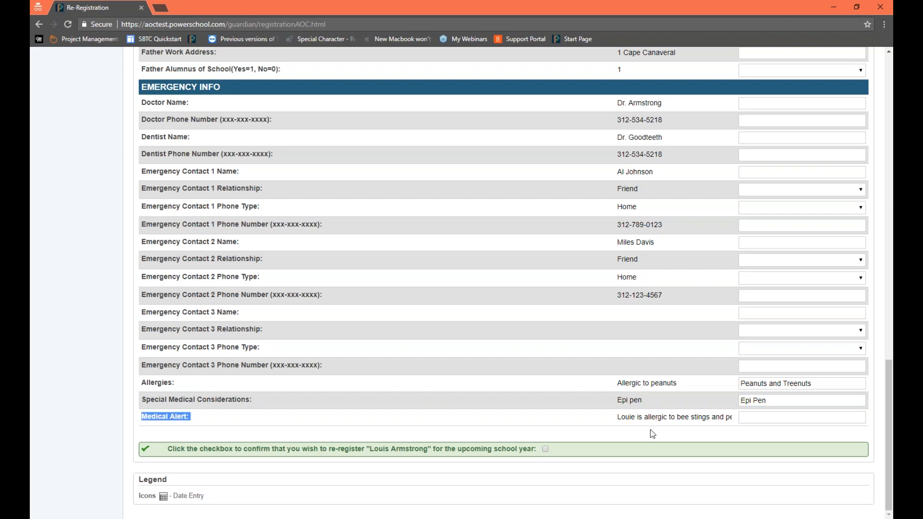
pyautogui.click(790, 418)
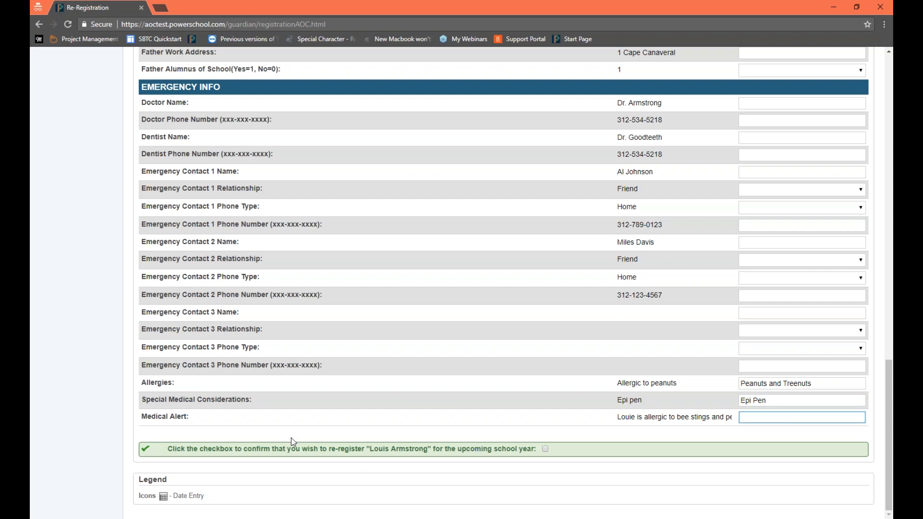
pyautogui.moveTo(152, 382); pyautogui.dragTo(163, 400)
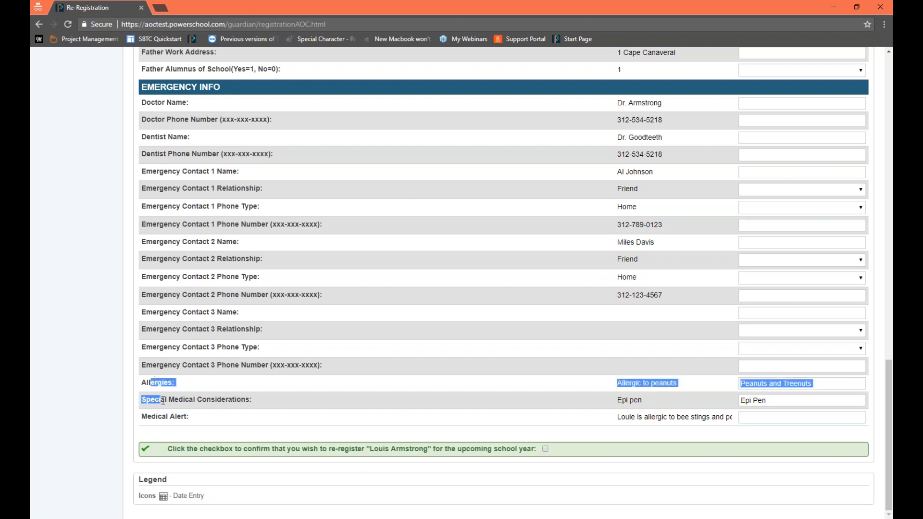
pyautogui.doubleClick(165, 401)
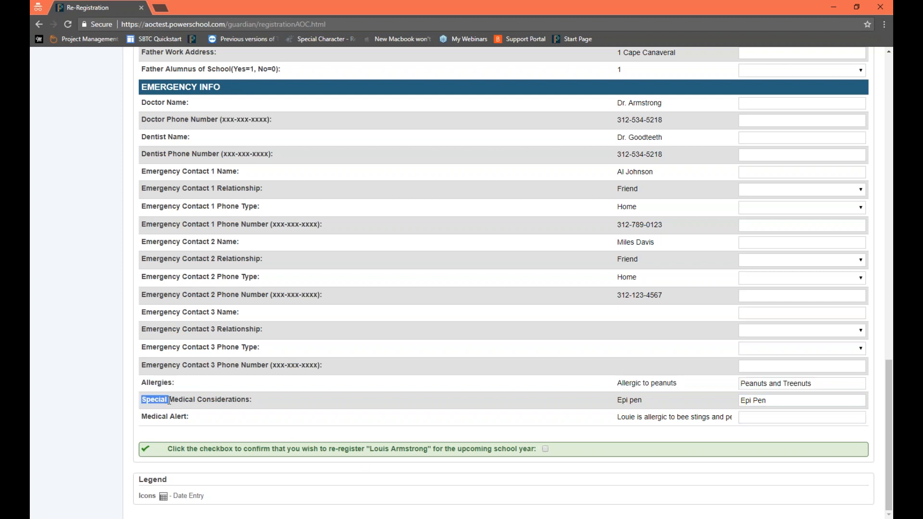
pyautogui.tripleClick(203, 403)
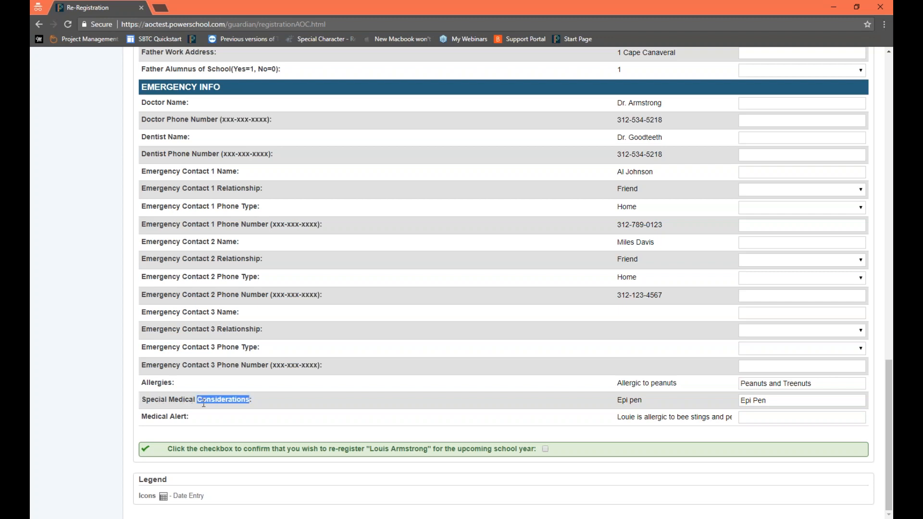
pyautogui.tripleClick(178, 421)
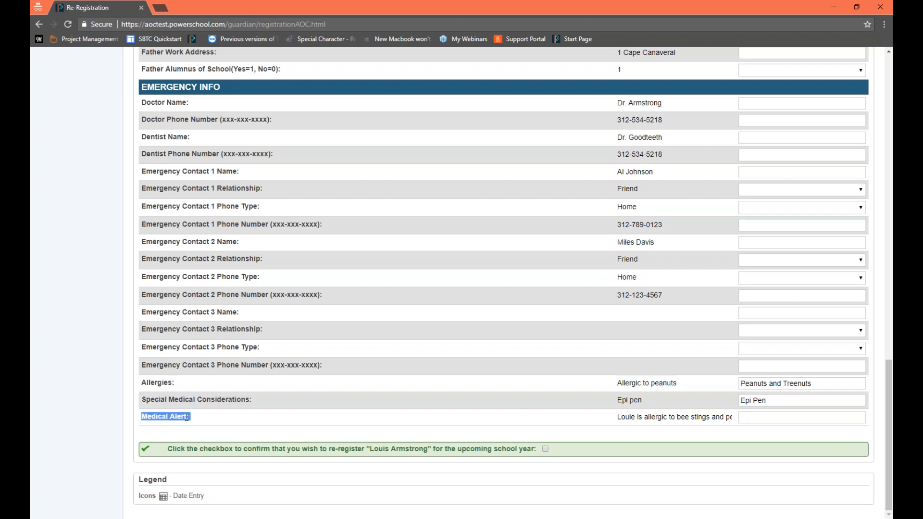
# Step: Set the Medical Alert to "Epi Pen needed for Allergies"
pyautogui.click(764, 418)
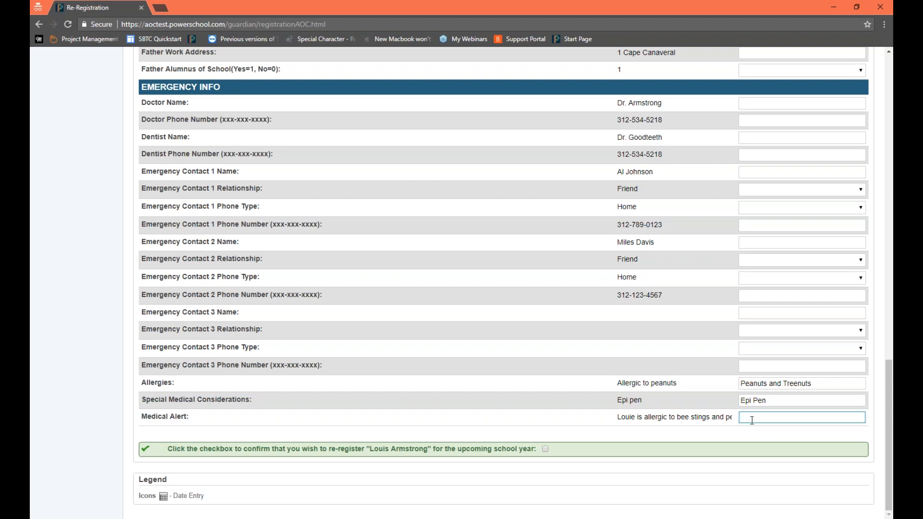
pyautogui.scroll(3, 510, 352)
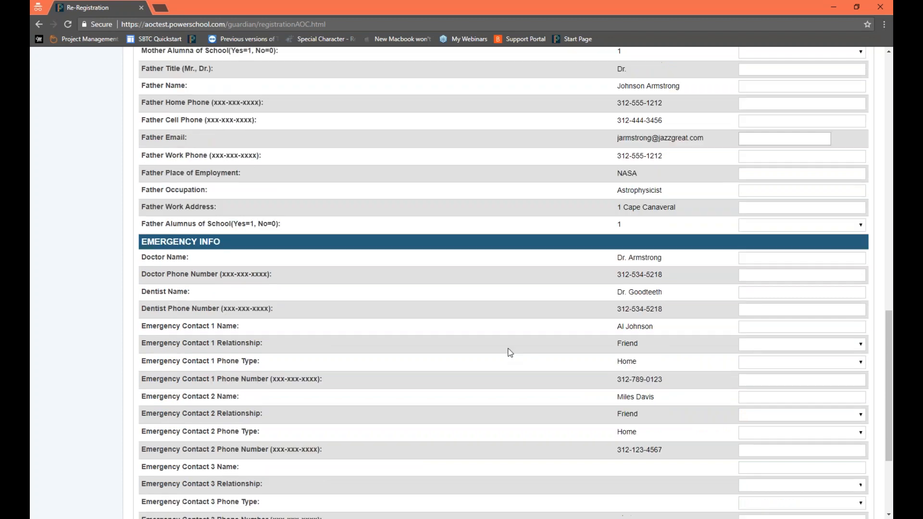
pyautogui.scroll(15, 510, 352)
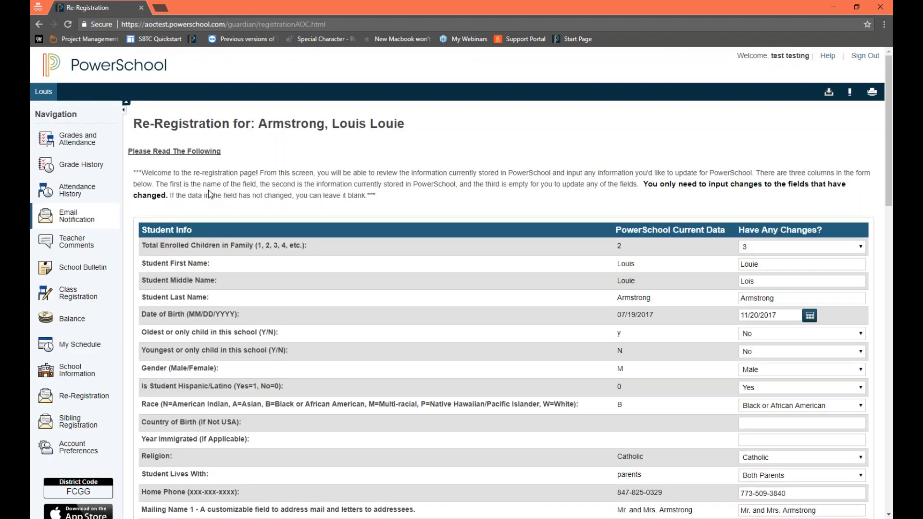
pyautogui.scroll(-20, 466, 362)
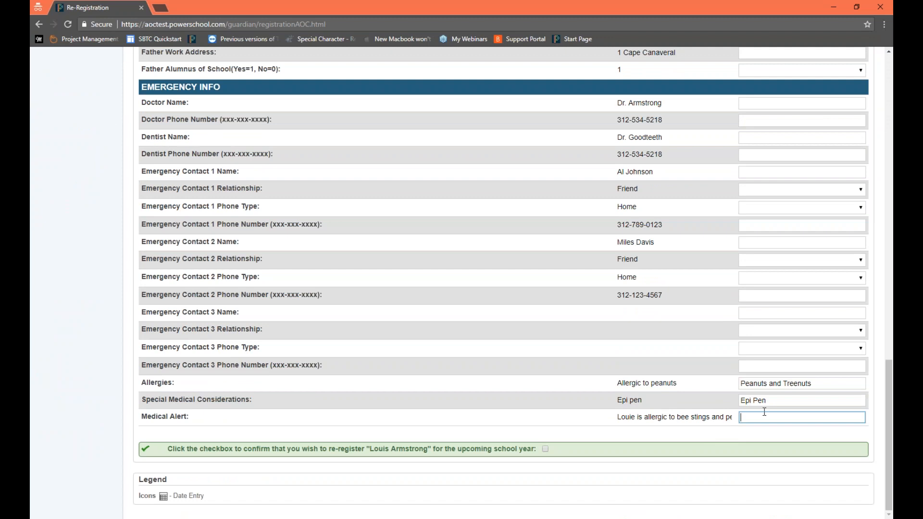
pyautogui.write('Epi Pen needed for Allergies')
# Step: Look over the form and confirm that the student is re-registering for the upcoming school year
pyautogui.scroll(20, 621, 344)
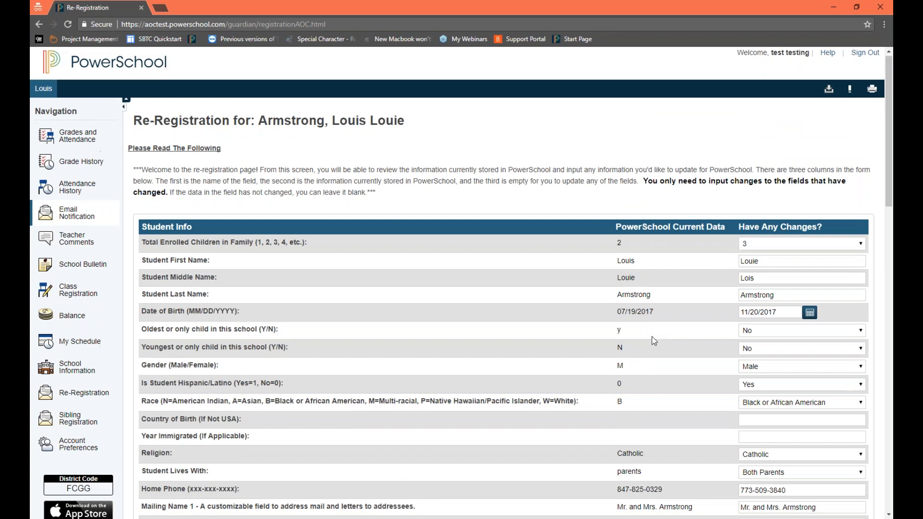
pyautogui.scroll(-20, 652, 337)
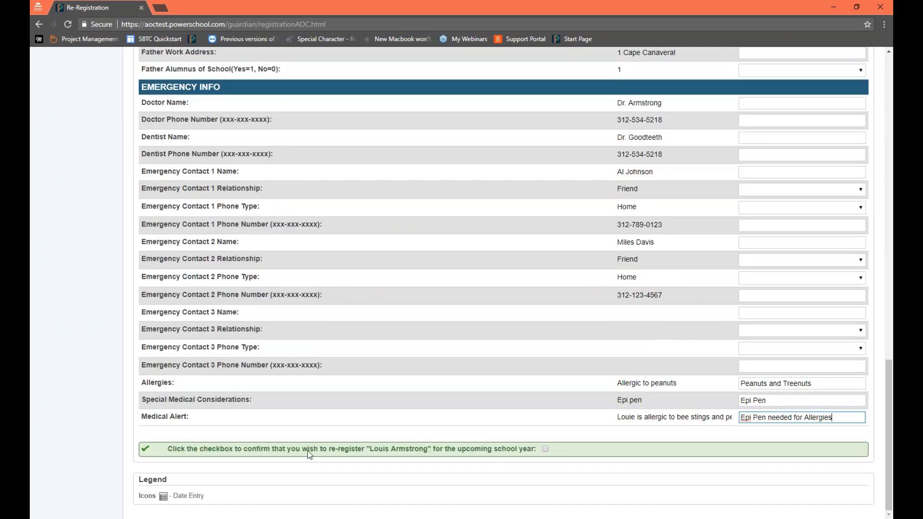
pyautogui.moveTo(168, 451); pyautogui.dragTo(546, 453)
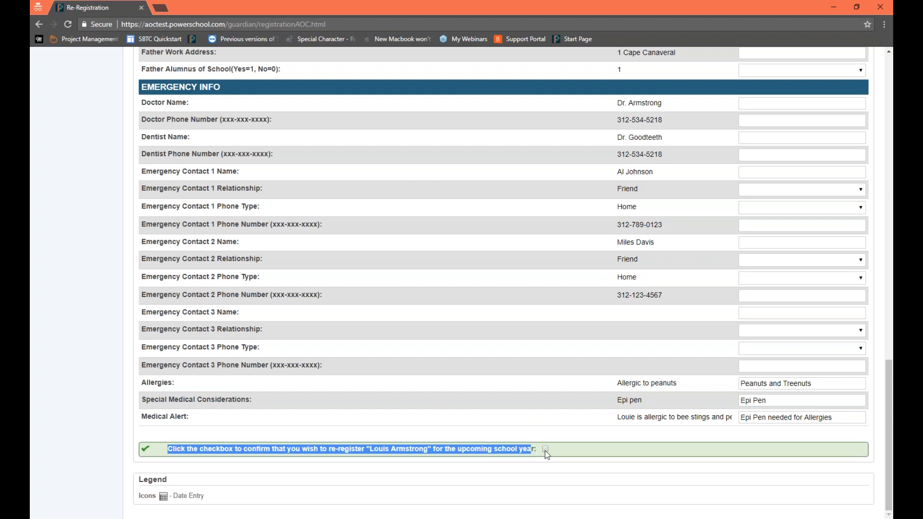
pyautogui.click(858, 476)
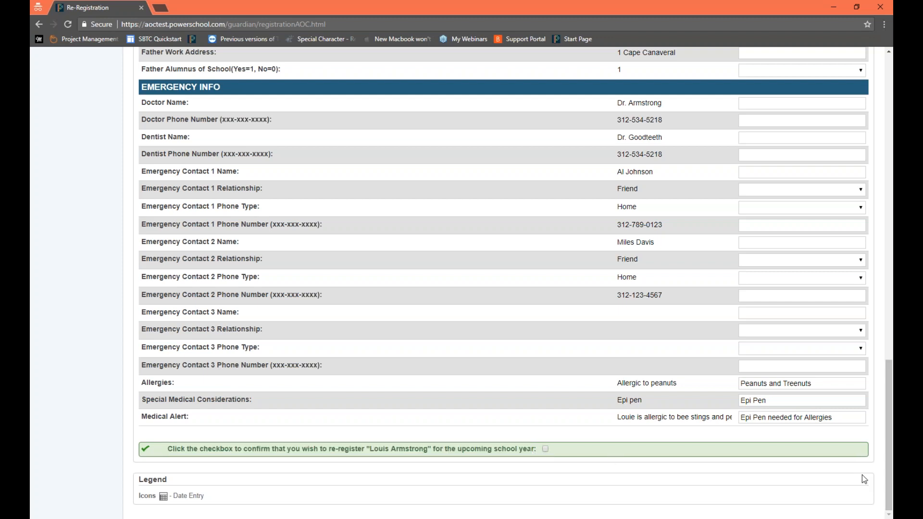
pyautogui.doubleClick(865, 475)
pyautogui.click(723, 470)
pyautogui.click(545, 450)
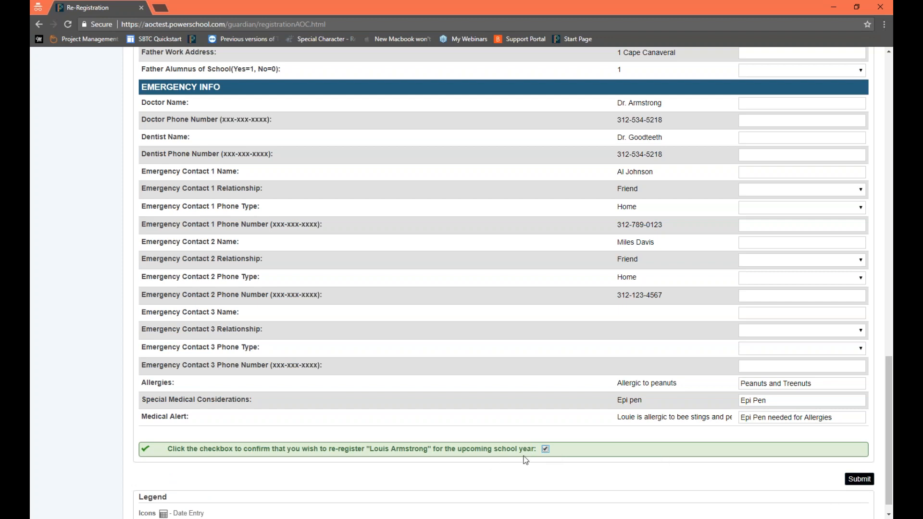
# Step: Confirm the student's re-registration for the upcoming school year and submit the form
pyautogui.click(546, 449)
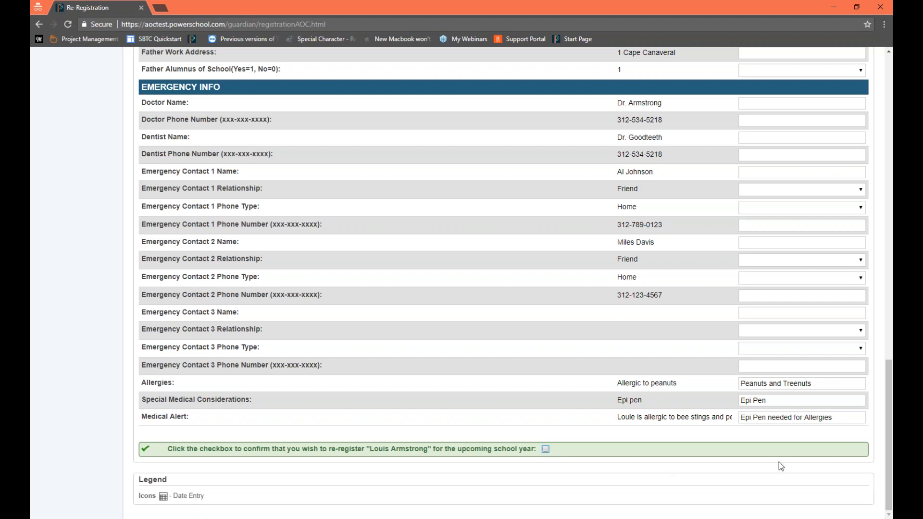
pyautogui.click(545, 449)
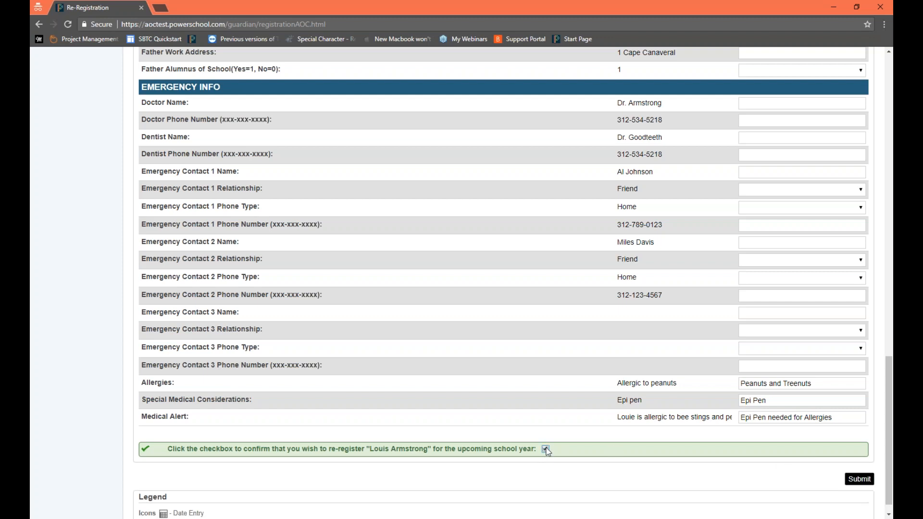
pyautogui.click(863, 482)
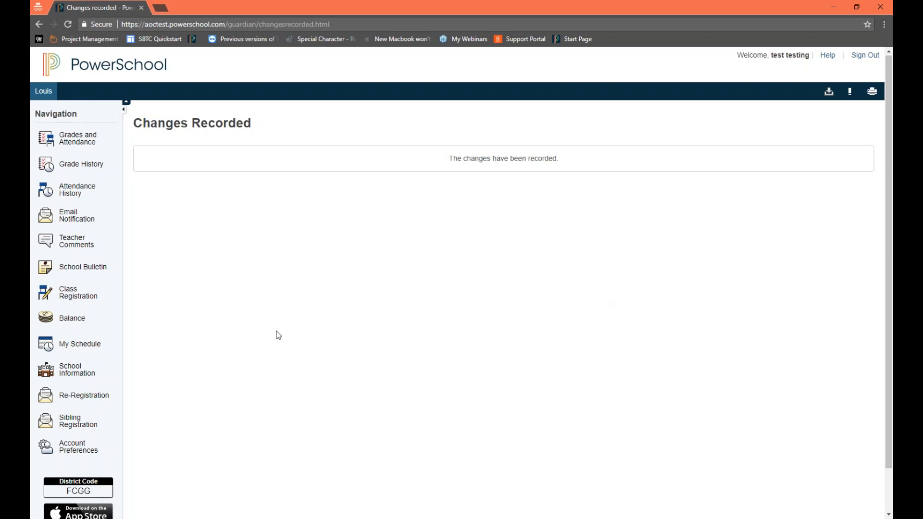
# Step: Return to the Re-Registration page and read the notice about the submitted form and how to make changes
pyautogui.click(94, 407)
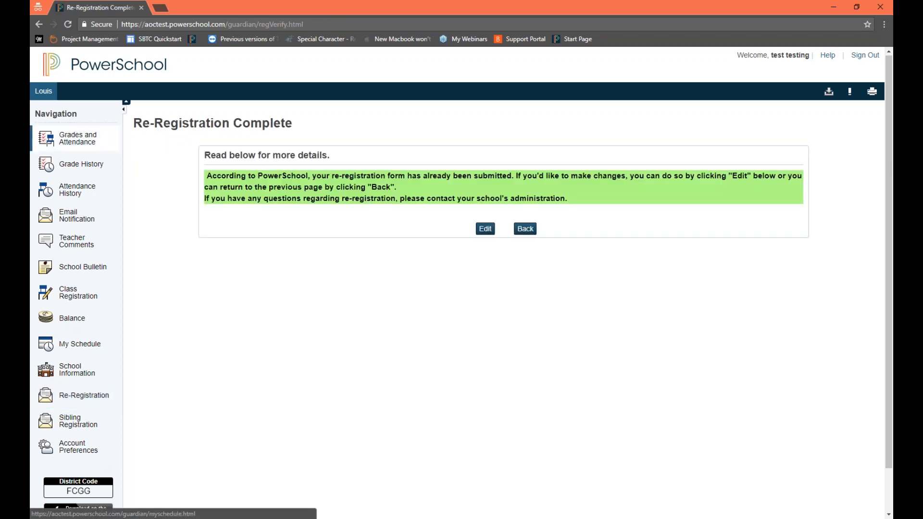
pyautogui.moveTo(197, 161); pyautogui.dragTo(625, 215)
pyautogui.click(304, 171)
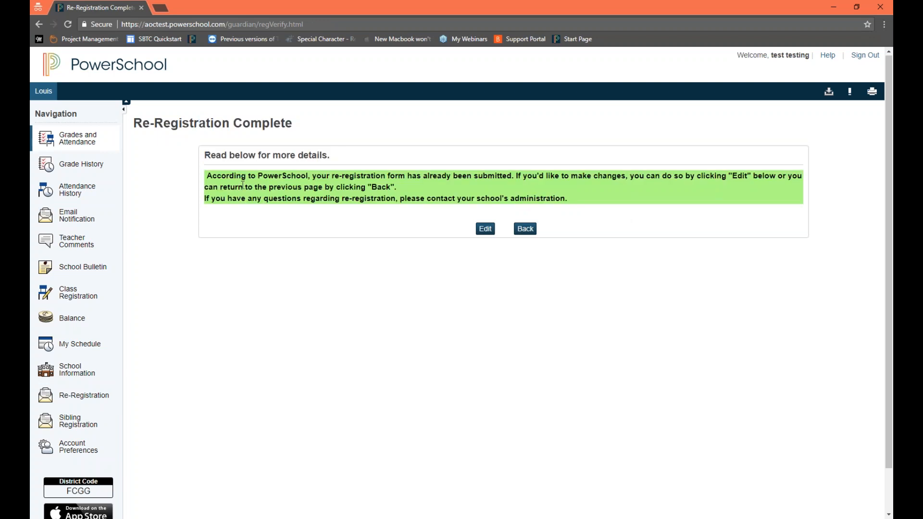
pyautogui.moveTo(216, 176); pyautogui.dragTo(612, 187)
pyautogui.moveTo(737, 189); pyautogui.dragTo(760, 172)
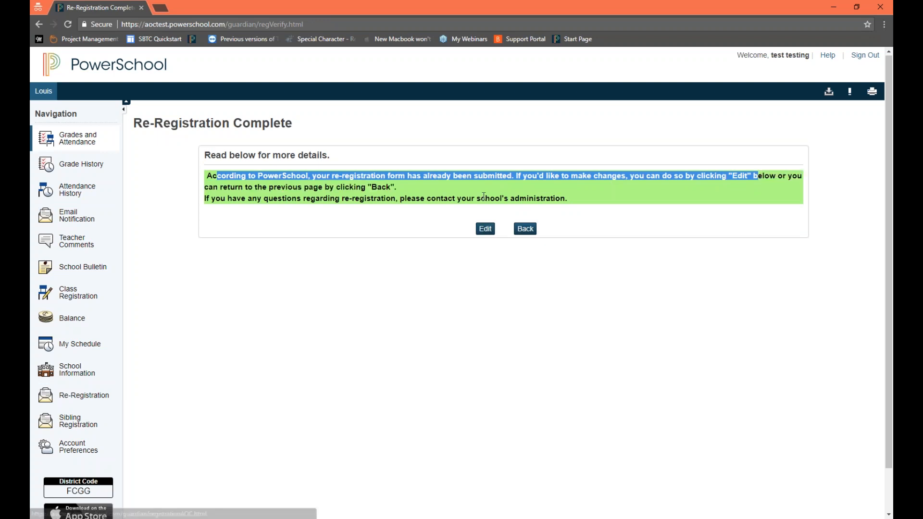
# Step: Reopen the submitted re-registration form for editing, confirm re-registration again at its end and resubmit it
pyautogui.click(489, 229)
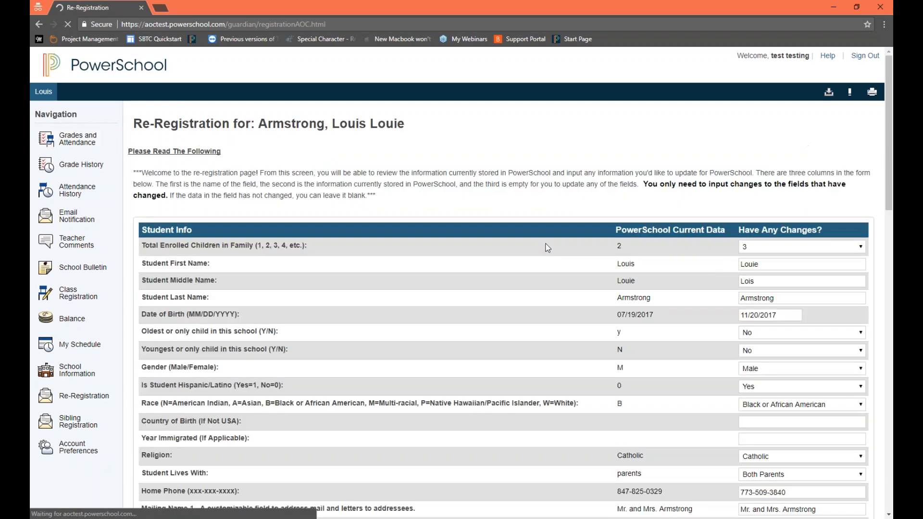
pyautogui.scroll(-12, 553, 248)
pyautogui.scroll(-10, 556, 248)
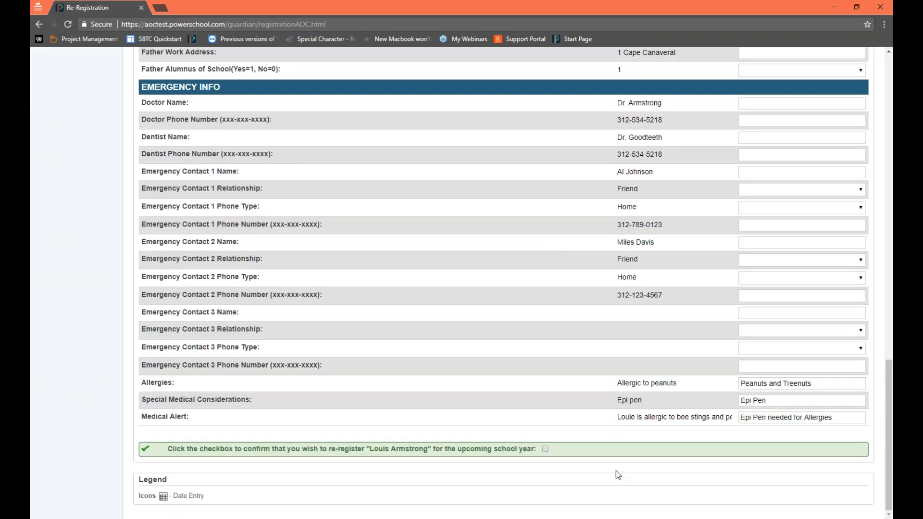
pyautogui.click(545, 449)
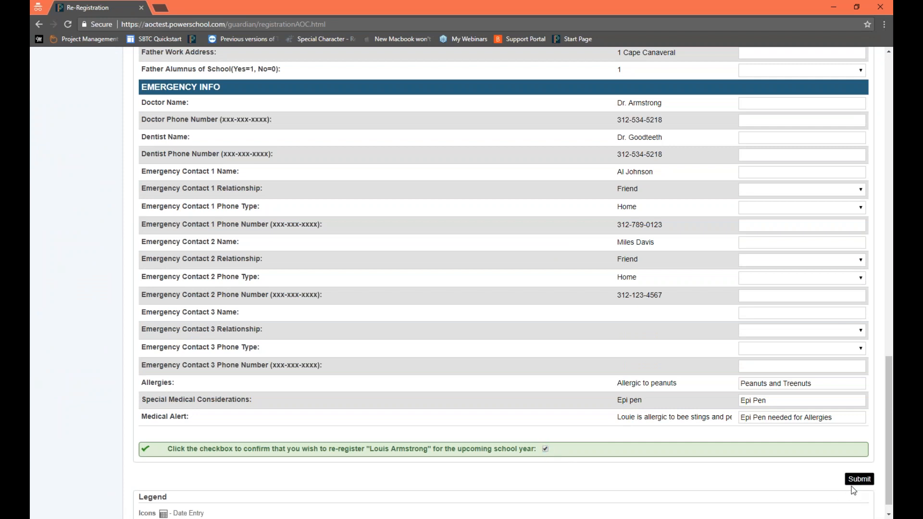
pyautogui.click(854, 482)
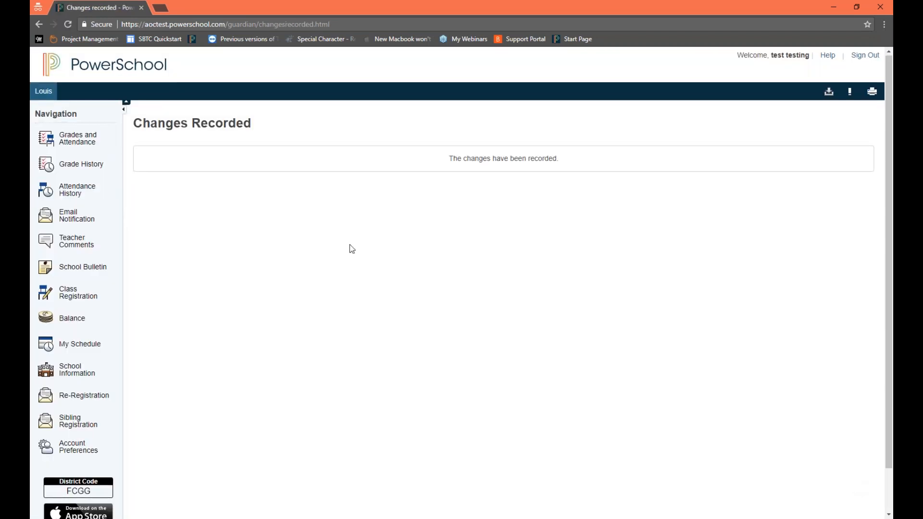
# Step: Revisit the Re-Registration page and read its notice, including the guidance on contacting the school's administration
pyautogui.click(103, 403)
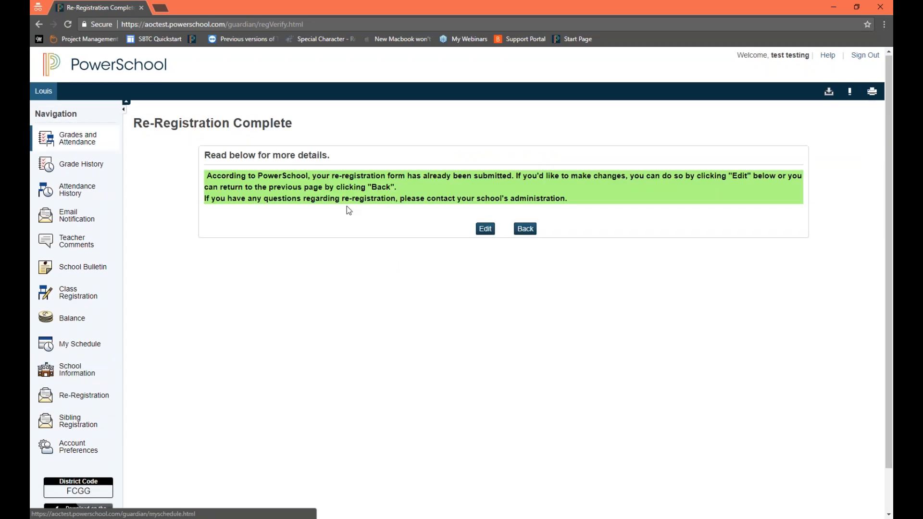
pyautogui.moveTo(247, 174); pyautogui.dragTo(612, 172)
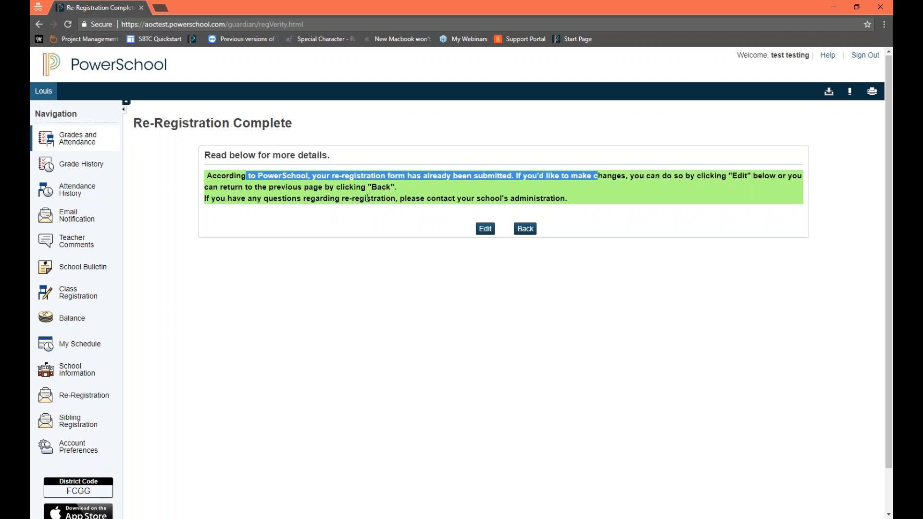
pyautogui.moveTo(411, 198); pyautogui.dragTo(569, 213)
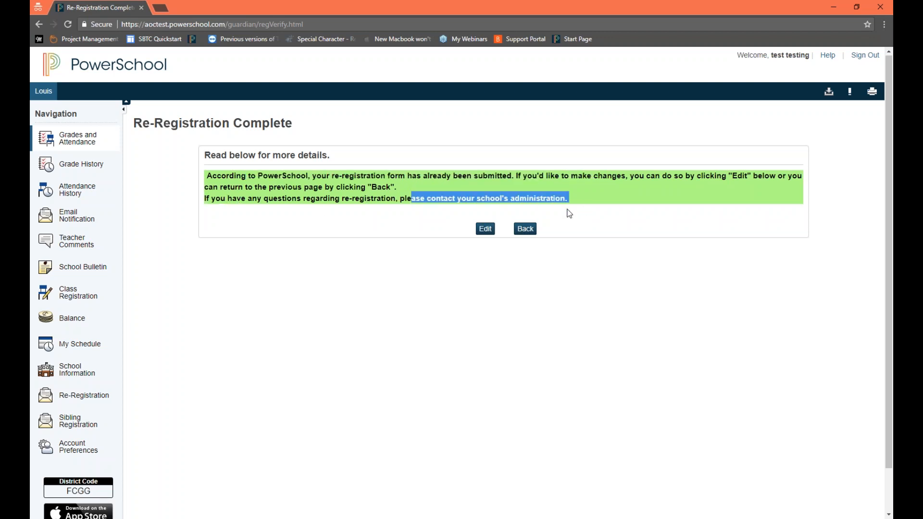
pyautogui.click(569, 214)
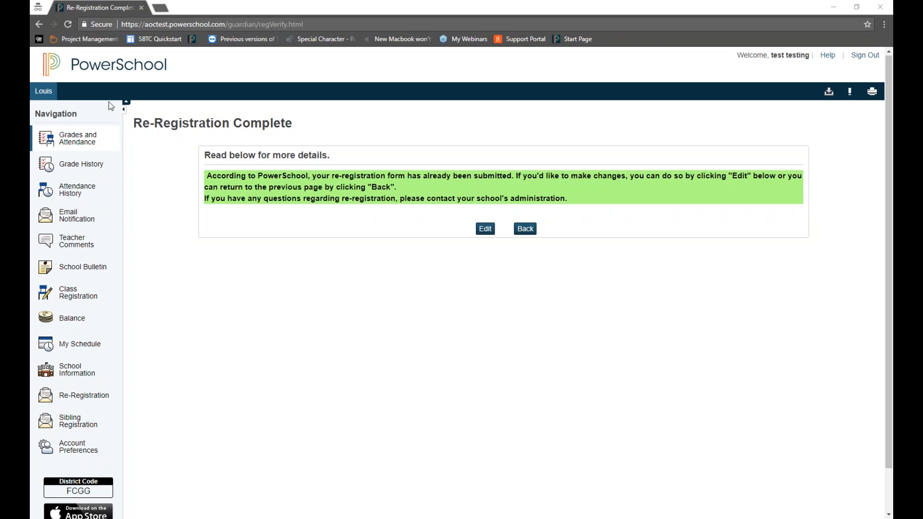
# Step: Go to the parent portal's home page and view Grades and Attendance for each of the two linked students
pyautogui.click(57, 95)
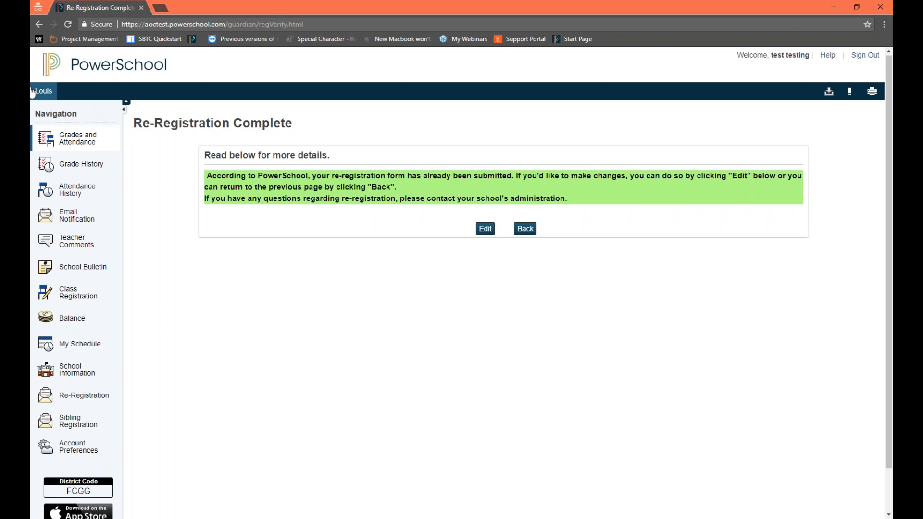
pyautogui.click(46, 94)
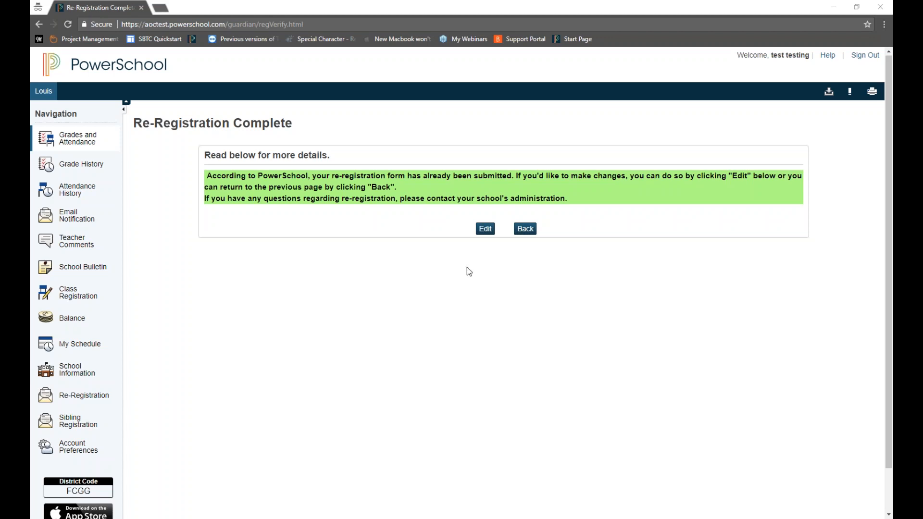
pyautogui.click(49, 64)
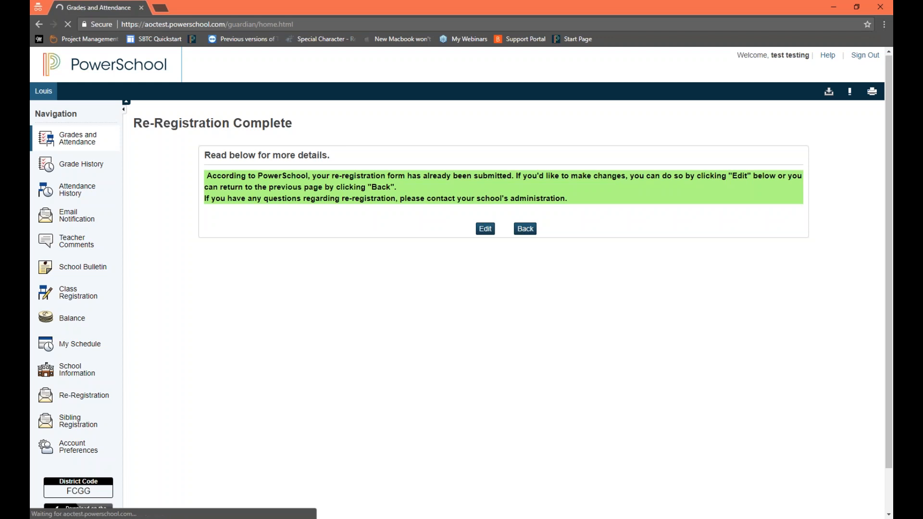
pyautogui.click(44, 94)
pyautogui.click(69, 92)
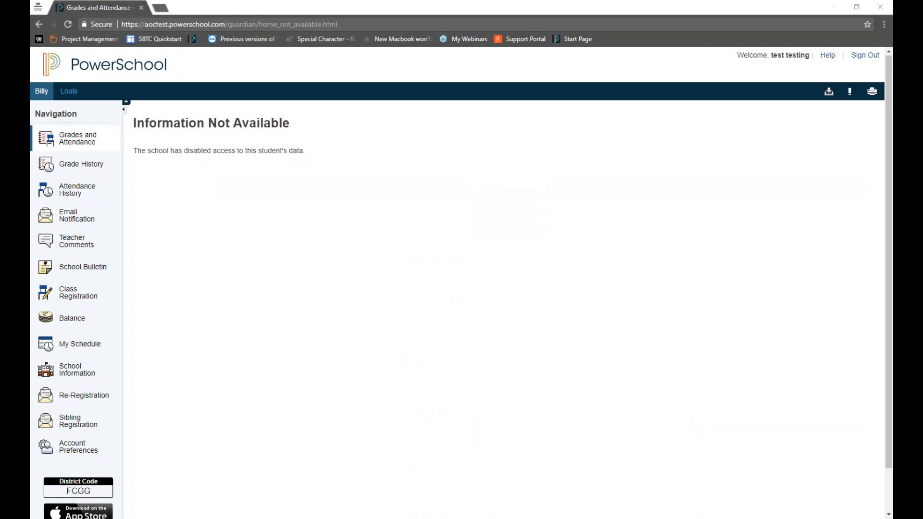
pyautogui.click(68, 91)
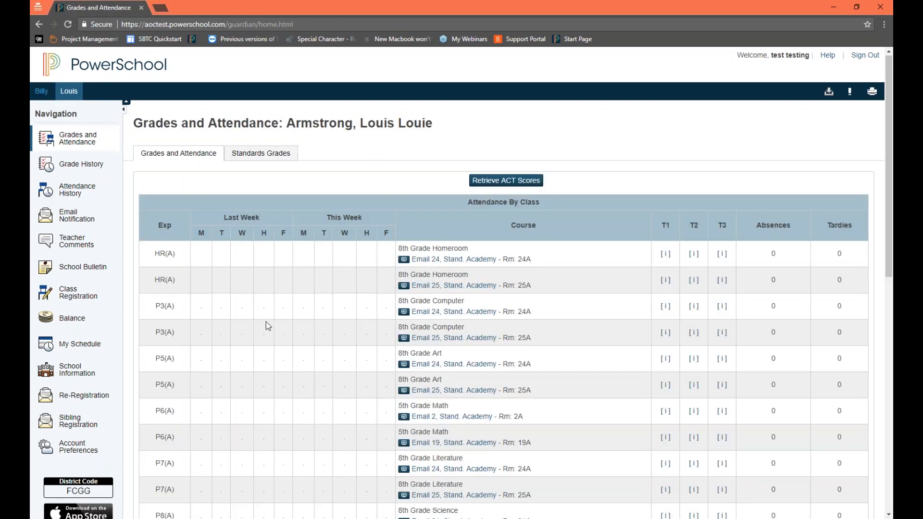
pyautogui.click(41, 90)
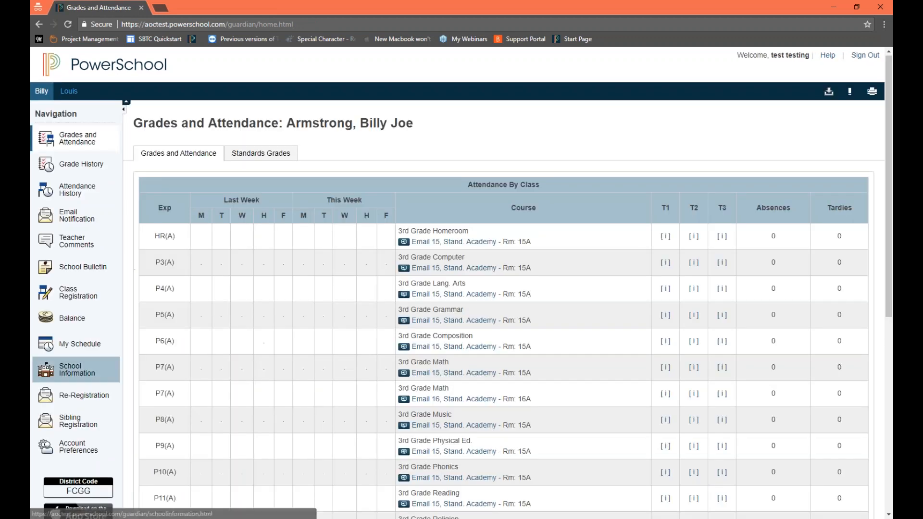
# Step: Open the third-grade student's re-registration form, compare it with the sibling's form, and revisit the sibling's Re-Registration page
pyautogui.scroll(-1, 90, 368)
pyautogui.click(83, 344)
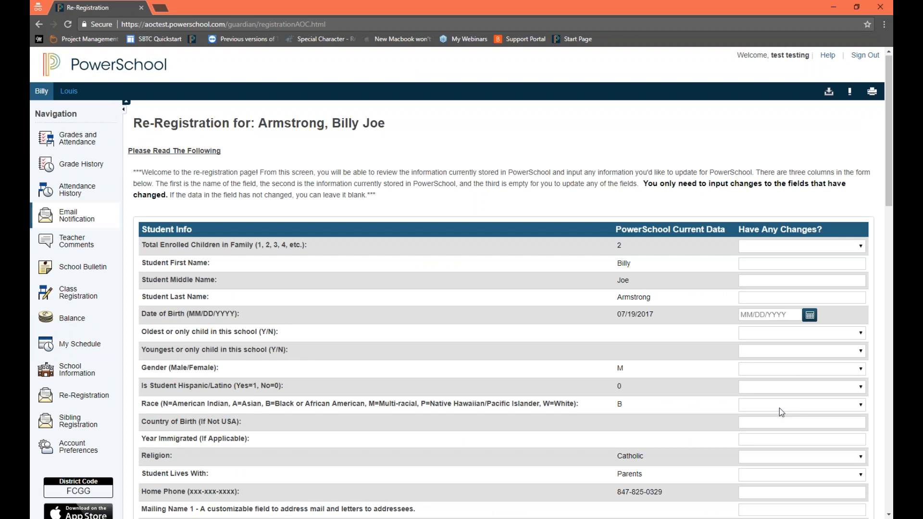
pyautogui.click(69, 91)
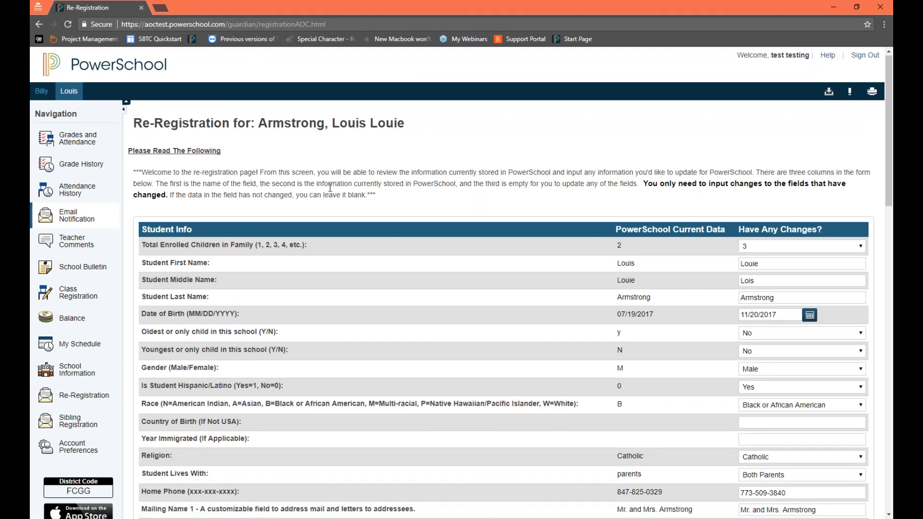
pyautogui.click(41, 92)
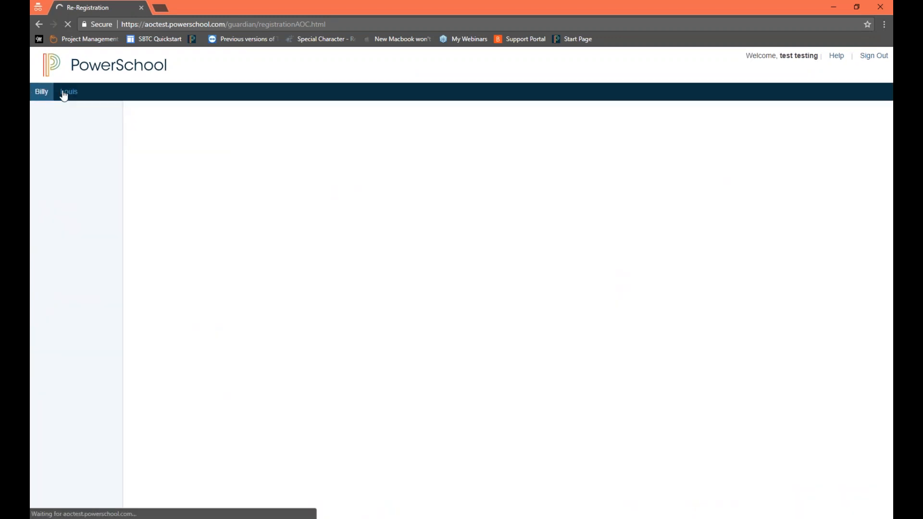
pyautogui.click(67, 93)
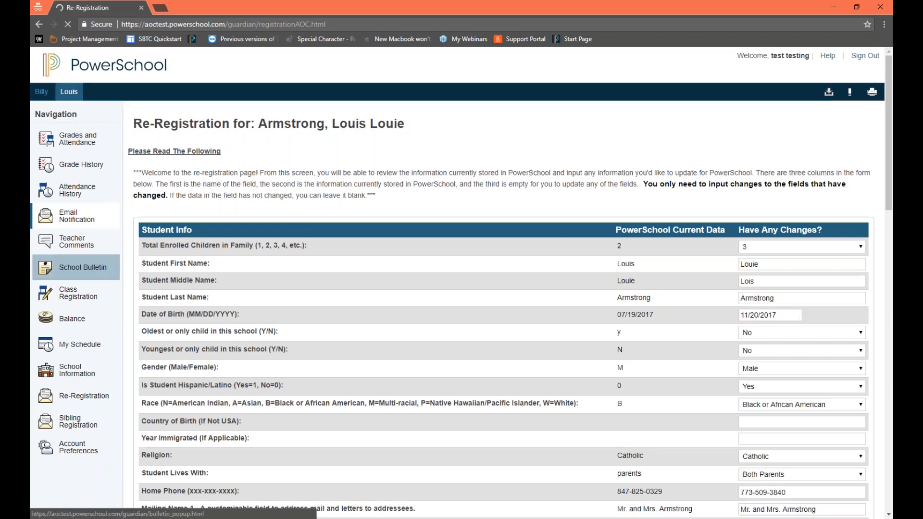
pyautogui.click(87, 394)
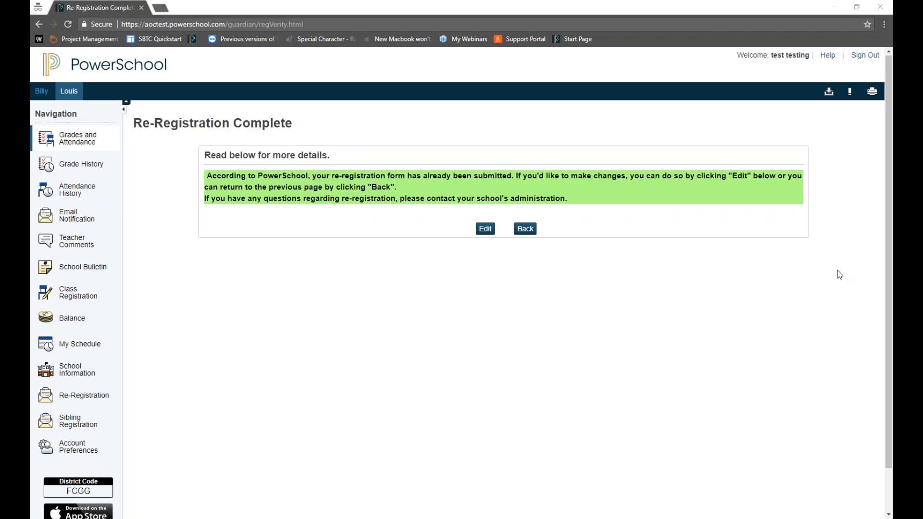
# Step: Switch to the PowerSchool admin Start Page and insert the tempreregistration field into the student search from the field list filtered by "tempre"
pyautogui.click(757, 272)
pyautogui.moveTo(893, 29); pyautogui.dragTo(363, 0)
pyautogui.click(203, 68)
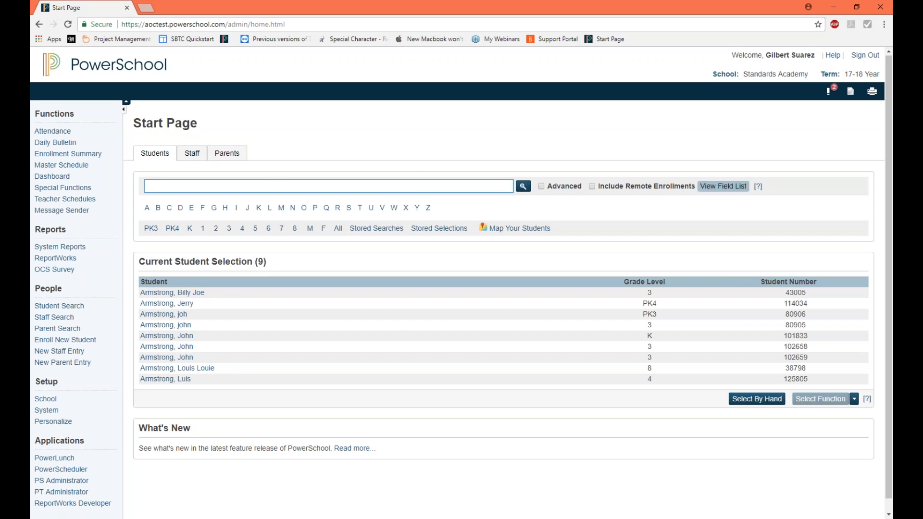
pyautogui.click(723, 186)
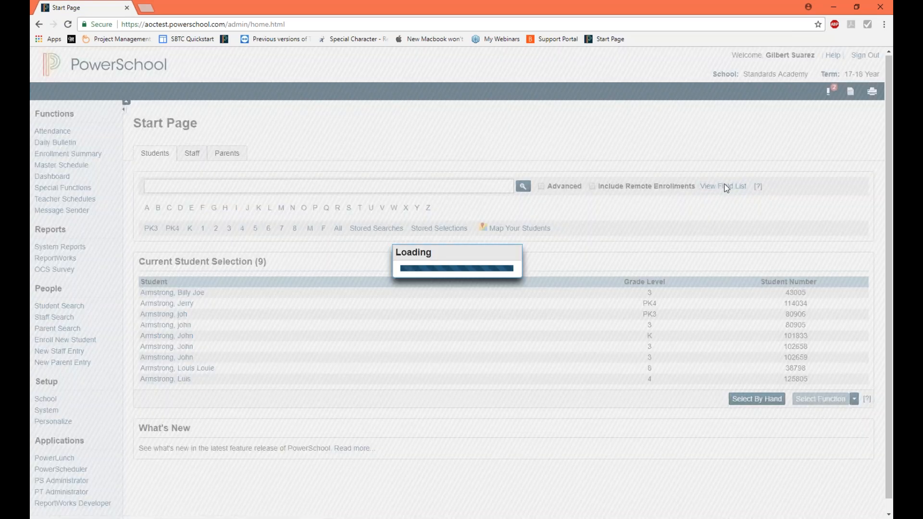
pyautogui.write('tempre')
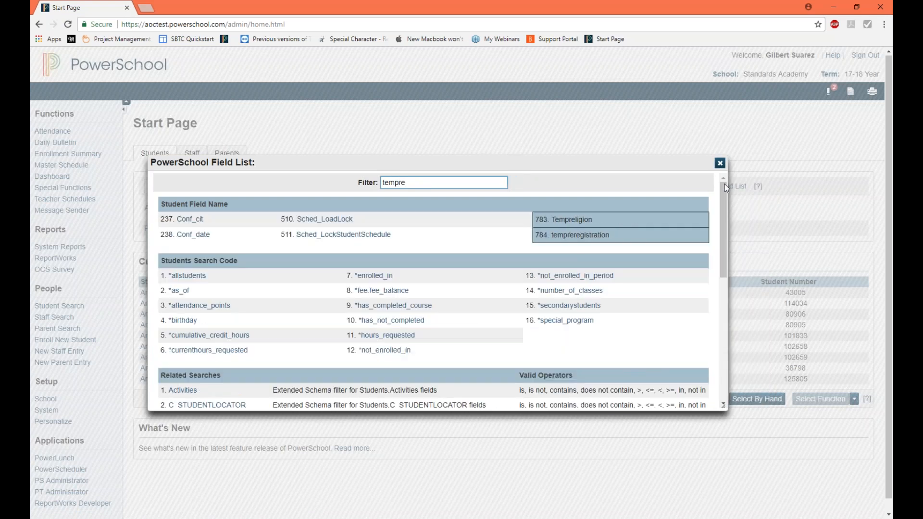
pyautogui.click(577, 235)
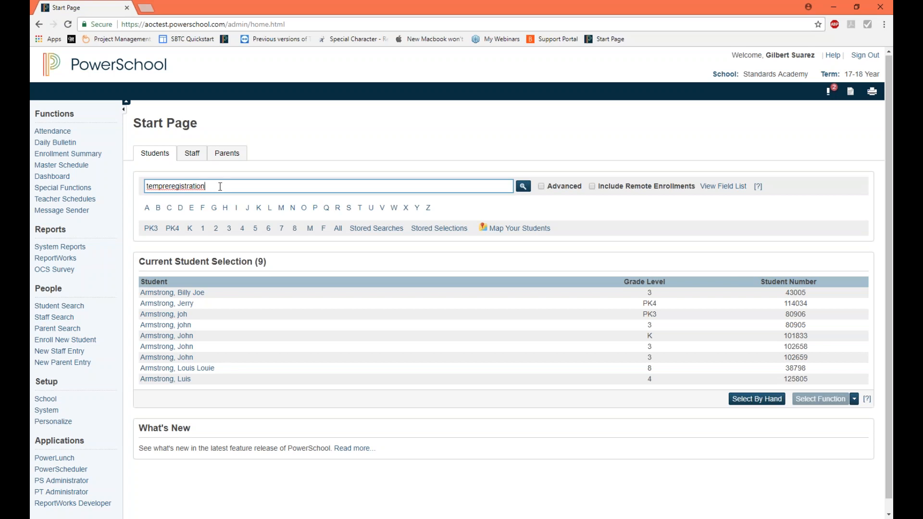
# Step: Replace the student search text with "tempreregistration=1"
pyautogui.moveTo(206, 185); pyautogui.dragTo(147, 186)
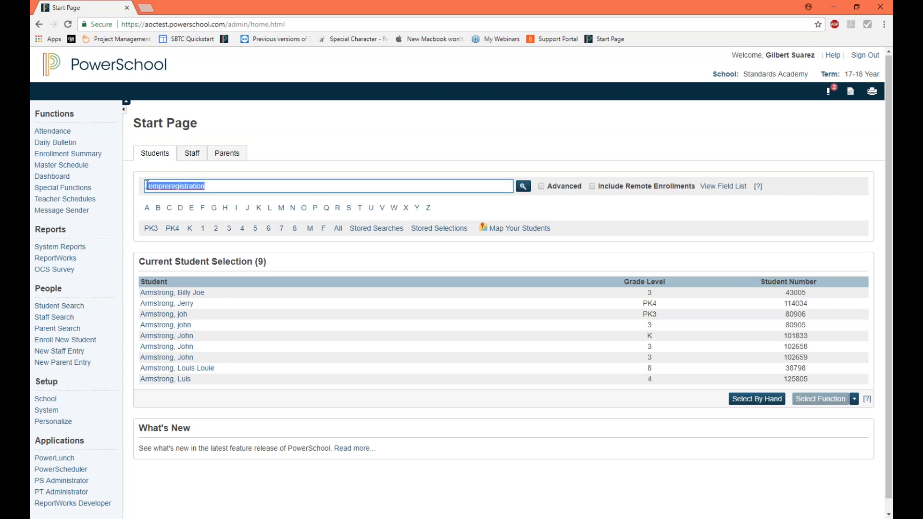
pyautogui.press('BackSpace')
pyautogui.write('temp')
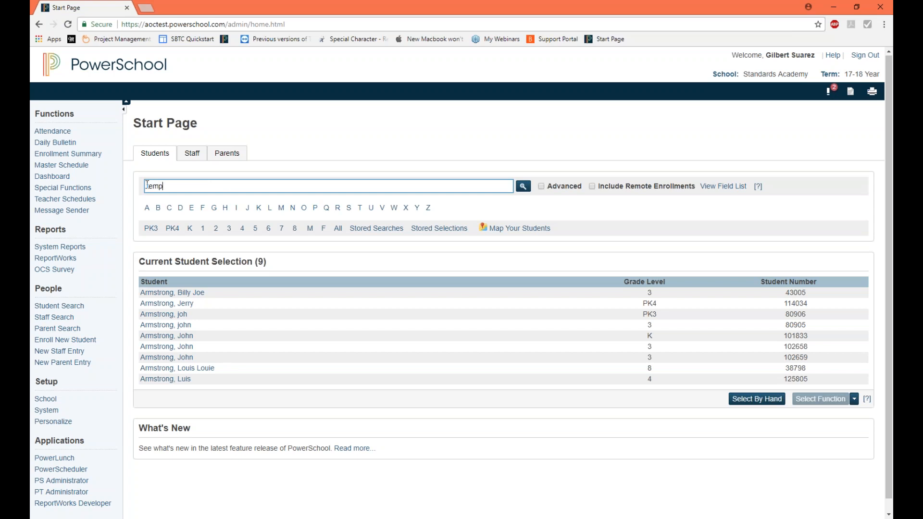
pyautogui.write('reregistration')
pyautogui.write('=1')
# Step: Highlight the parts of the search expression to review them and run the student search
pyautogui.hotkey('shift', 'Left')
pyautogui.hotkey('shift', 'Left')
pyautogui.hotkey('shift', 'Left')
pyautogui.hotkey('shift', 'Left')
pyautogui.hotkey('shift', 'Left')
pyautogui.hotkey('shift', 'Left')
pyautogui.hotkey('shift', 'Left')
pyautogui.hotkey('shift', 'Left')
pyautogui.hotkey('shift', 'Left')
pyautogui.hotkey('shift', 'Left')
pyautogui.hotkey('shift', 'Left')
pyautogui.hotkey('shift', 'Left')
pyautogui.hotkey('shift', 'Left')
pyautogui.hotkey('shift', 'Left')
pyautogui.hotkey('shift', 'Left')
pyautogui.hotkey('shift', 'Left')
pyautogui.hotkey('shift', 'Left')
pyautogui.hotkey('shift', 'Left')
pyautogui.press('Right')
pyautogui.hotkey('shift', 'Right')
pyautogui.press('Right')
pyautogui.hotkey('shift', 'Right')
pyautogui.press('Return')
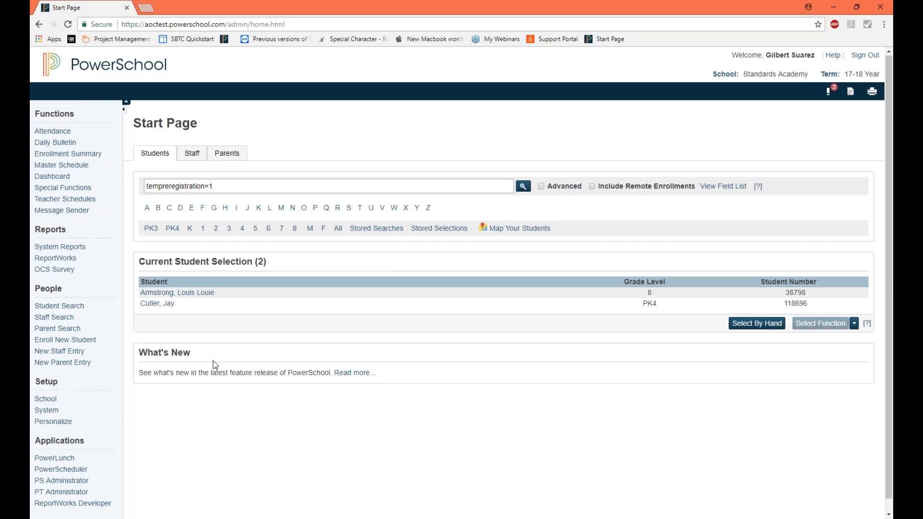
# Step: Highlight the search value 1, open the eighth-grade student's record from the results and highlight the student's name
pyautogui.doubleClick(210, 187)
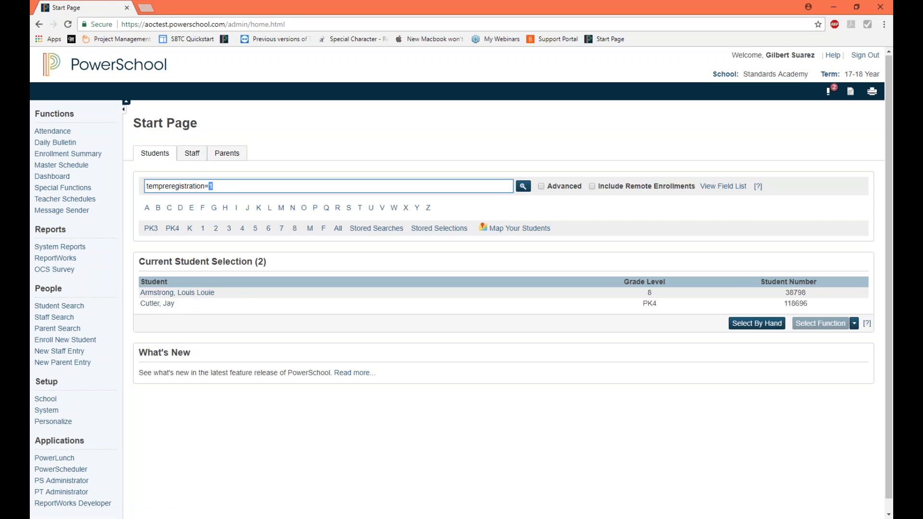
pyautogui.click(185, 295)
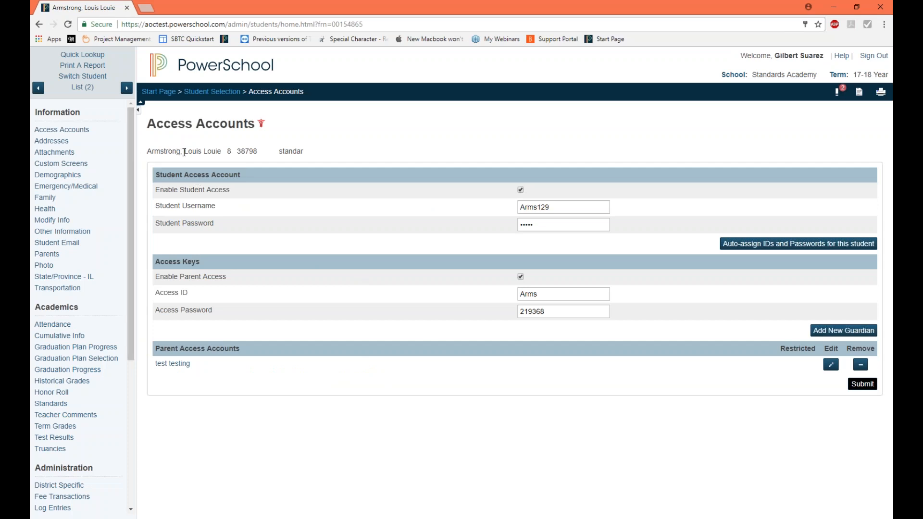
pyautogui.moveTo(184, 152); pyautogui.dragTo(221, 149)
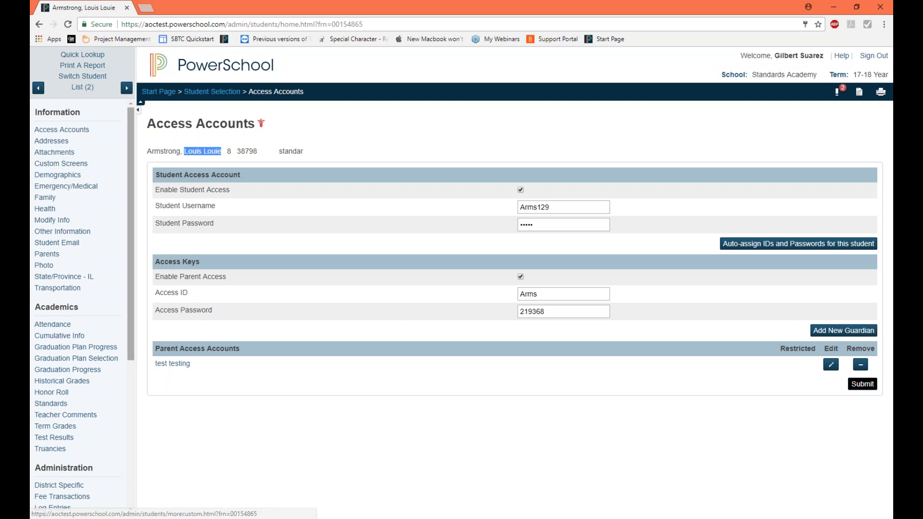
# Step: Open the student's Re-Registration page from the custom screens
pyautogui.click(80, 164)
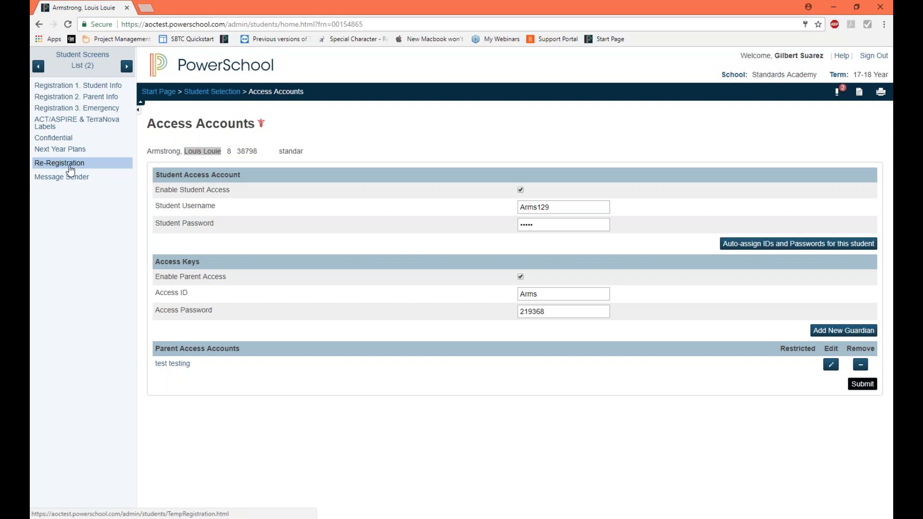
pyautogui.click(69, 167)
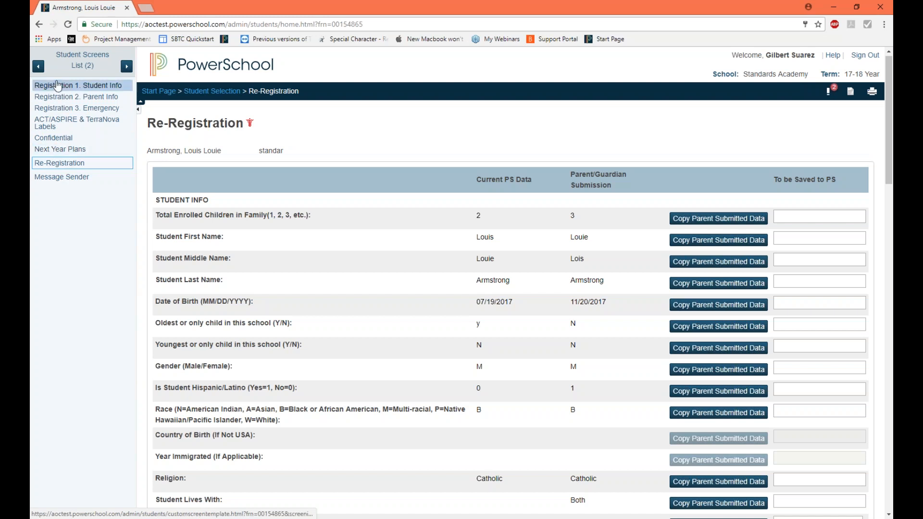
pyautogui.click(72, 167)
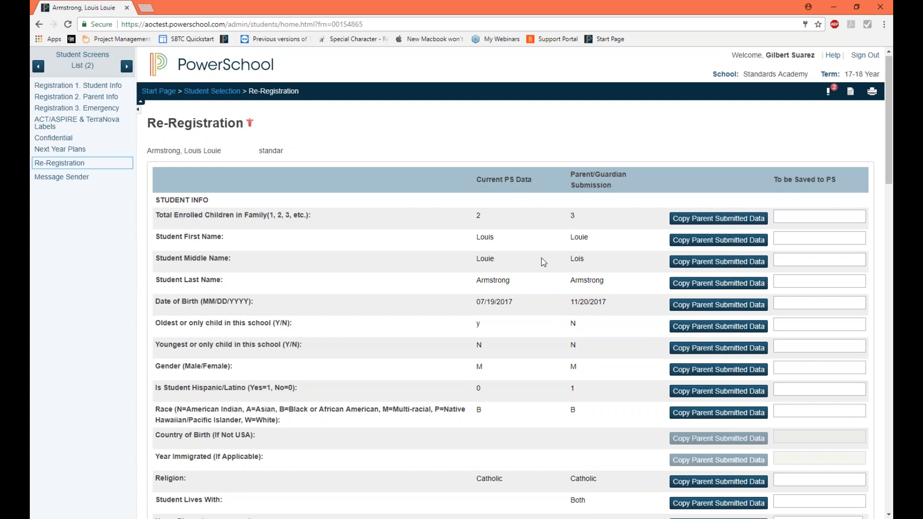
# Step: Examine the re-registration form, highlighting the Current PS Data and Parent/Guardian Submission headings to compare the two columns
pyautogui.scroll(-2, 542, 263)
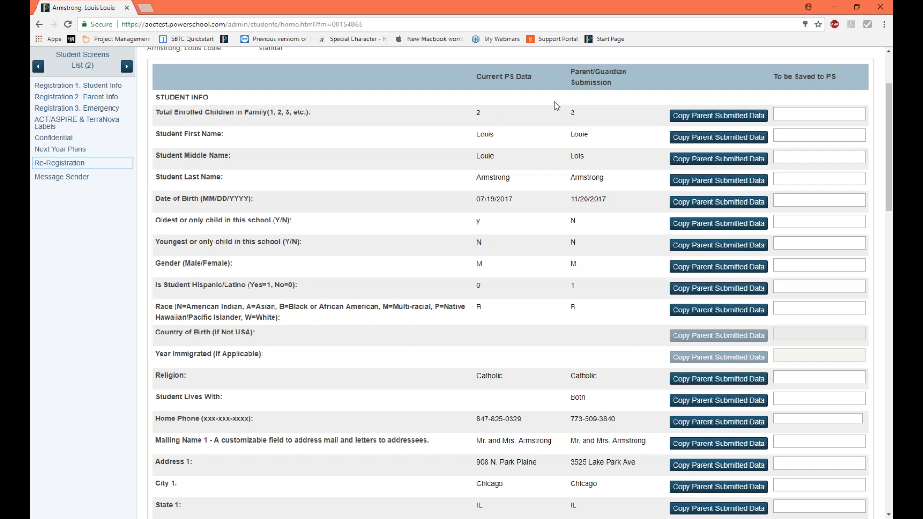
pyautogui.moveTo(574, 72); pyautogui.dragTo(611, 83)
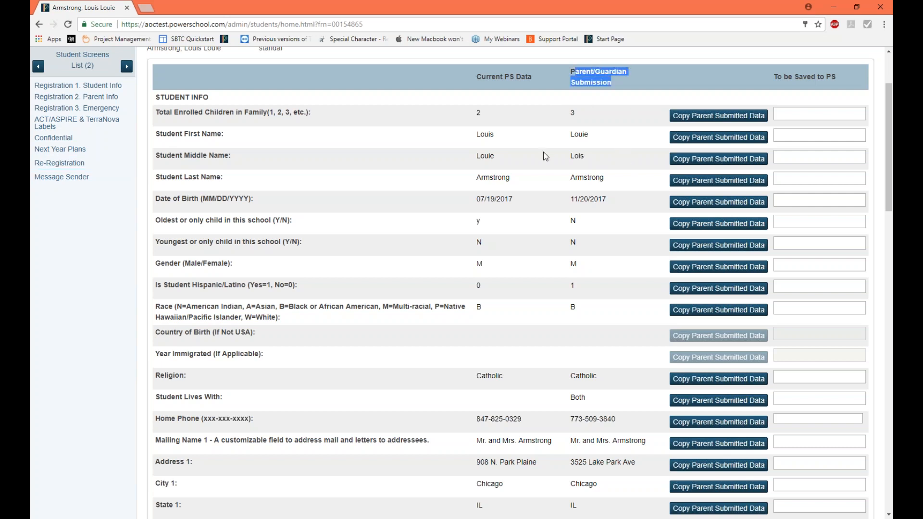
pyautogui.click(481, 114)
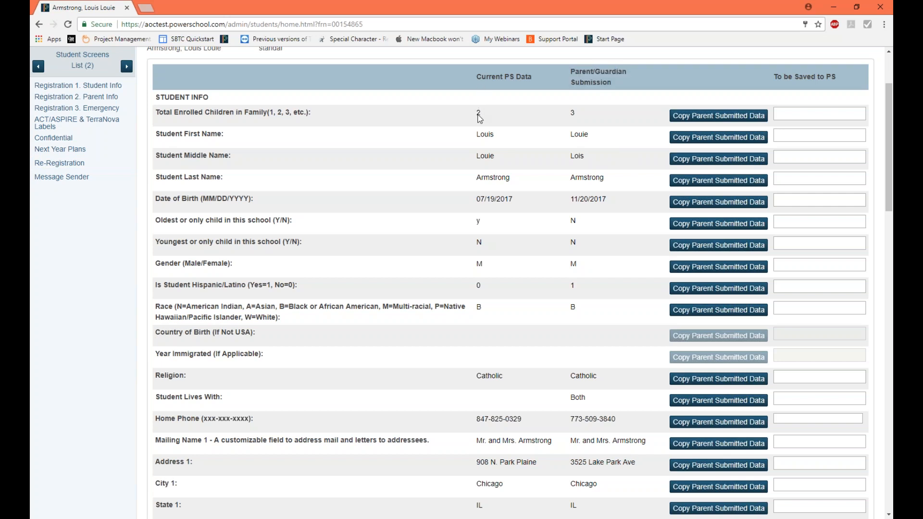
pyautogui.doubleClick(475, 76)
pyautogui.moveTo(511, 78); pyautogui.dragTo(531, 77)
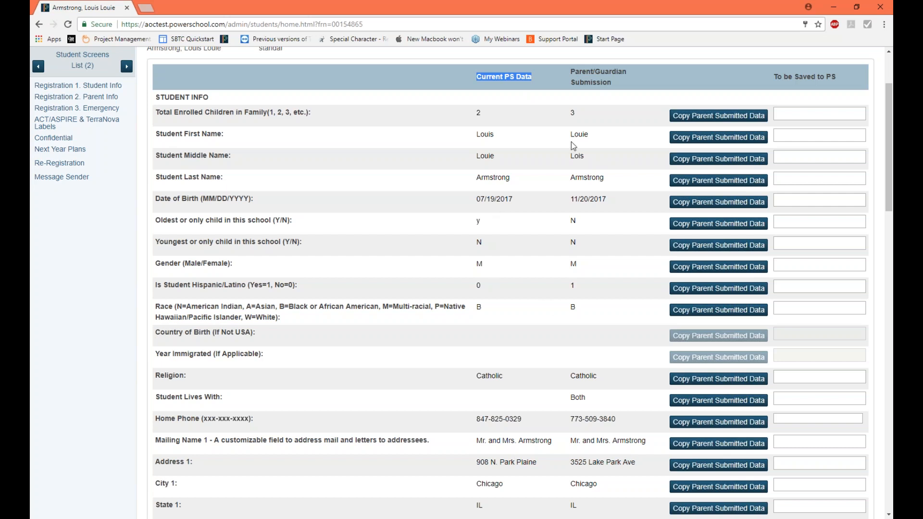
pyautogui.moveTo(569, 70); pyautogui.dragTo(630, 85)
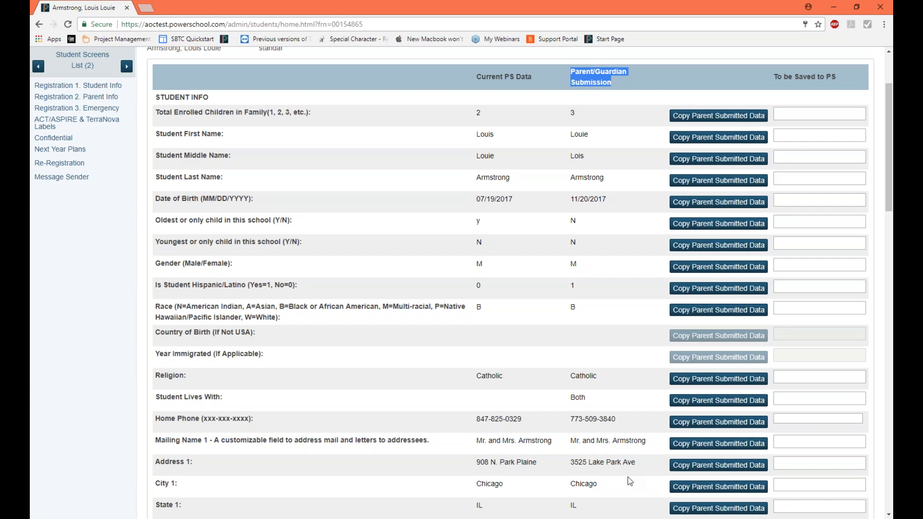
pyautogui.scroll(-10, 627, 465)
pyautogui.scroll(-13, 628, 466)
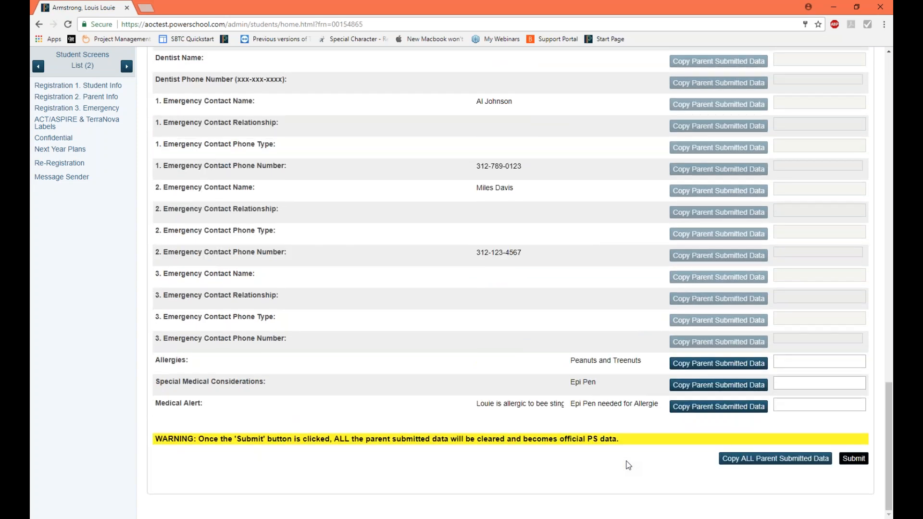
pyautogui.scroll(20, 627, 465)
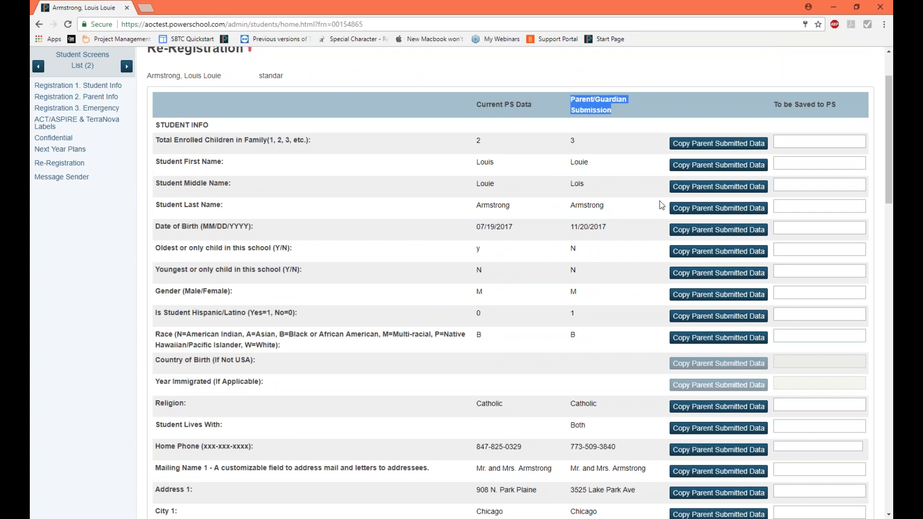
# Step: Copy the parent-submitted total enrolled children, student first name and middle name into the To be Saved to PS column
pyautogui.click(597, 137)
pyautogui.click(569, 140)
pyautogui.click(576, 144)
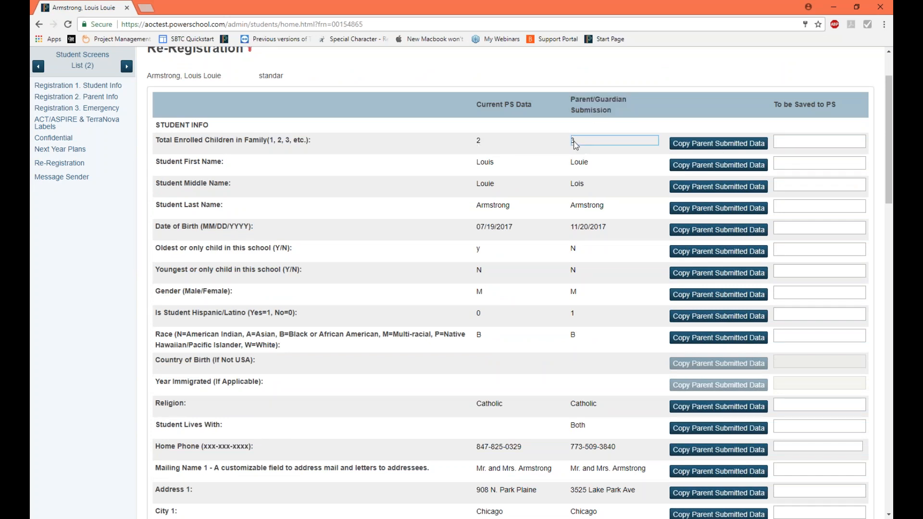
pyautogui.click(715, 146)
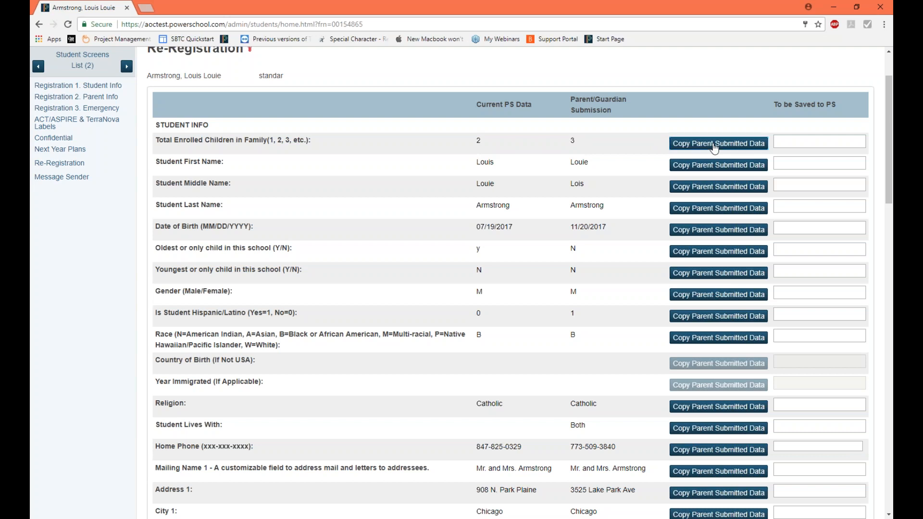
pyautogui.click(720, 170)
pyautogui.click(725, 189)
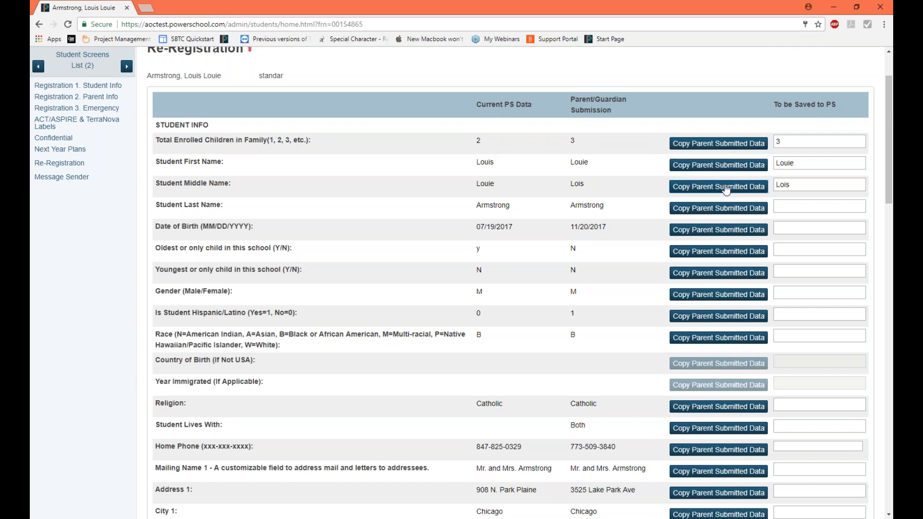
# Step: Copy the parent-submitted last name, date of birth, oldest-child, youngest-child, gender, Hispanic/Latino and race entries into the To be Saved to PS column
pyautogui.click(736, 212)
pyautogui.click(741, 231)
pyautogui.click(747, 252)
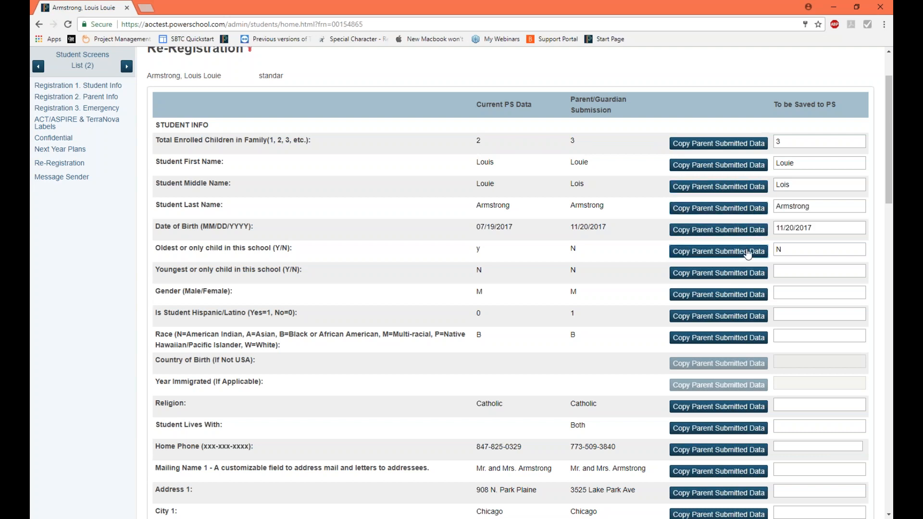
pyautogui.scroll(-1, 748, 255)
pyautogui.click(745, 222)
pyautogui.click(742, 244)
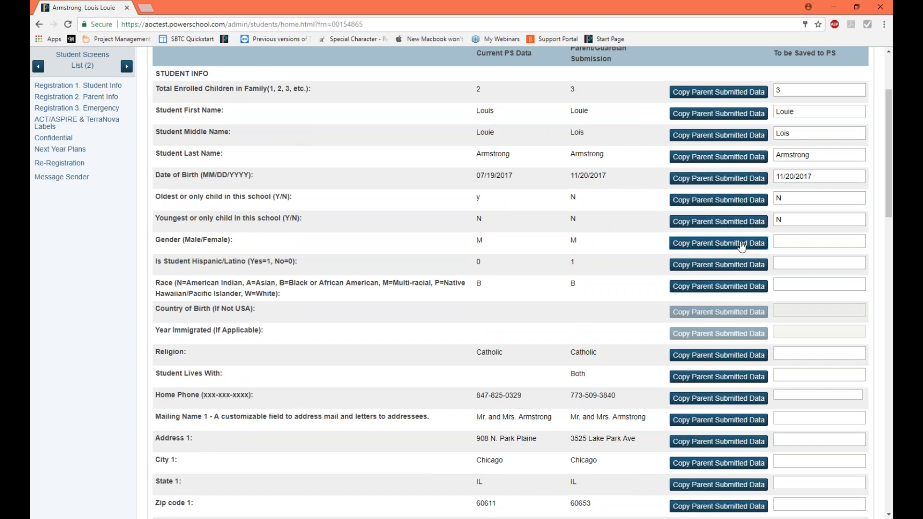
pyautogui.click(744, 266)
pyautogui.click(747, 288)
# Step: Copy the parent-submitted Religion and Student Lives With entries into the To be Saved to PS column
pyautogui.scroll(-1, 750, 284)
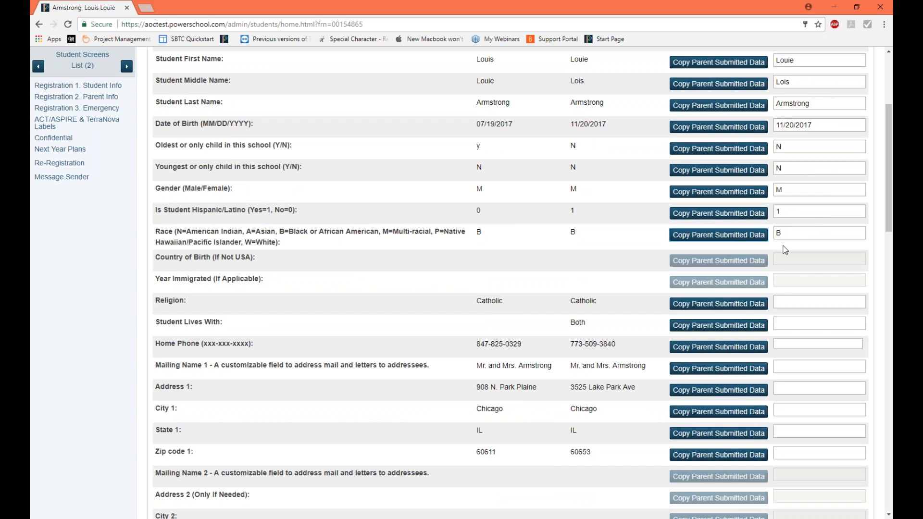
pyautogui.scroll(-1, 726, 247)
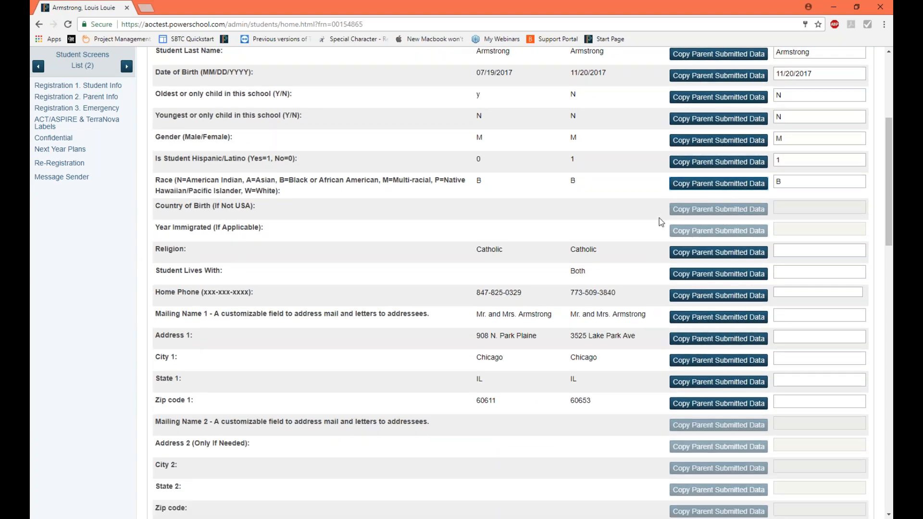
pyautogui.click(721, 257)
pyautogui.click(735, 279)
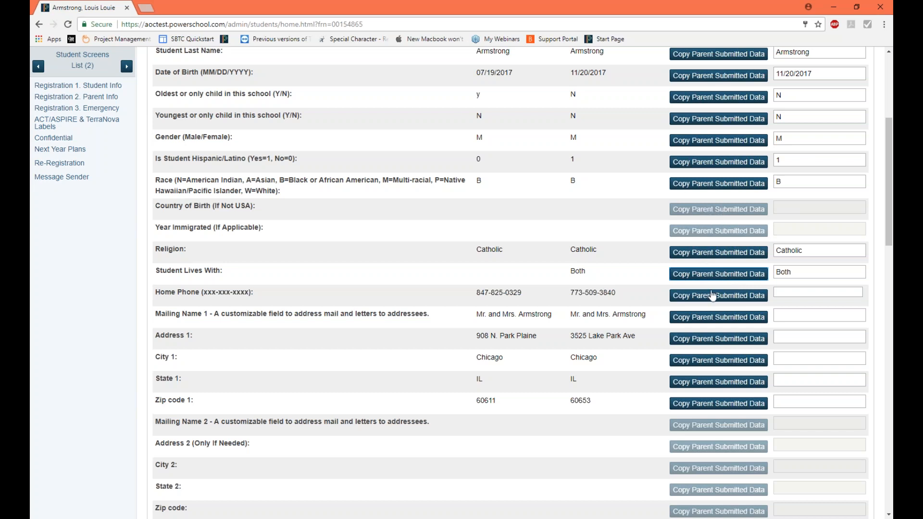
# Step: Highlight the Country of Birth and Year Immigrated labels and check their copy options
pyautogui.moveTo(151, 206); pyautogui.dragTo(177, 205)
pyautogui.click(190, 216)
pyautogui.moveTo(154, 206); pyautogui.dragTo(263, 228)
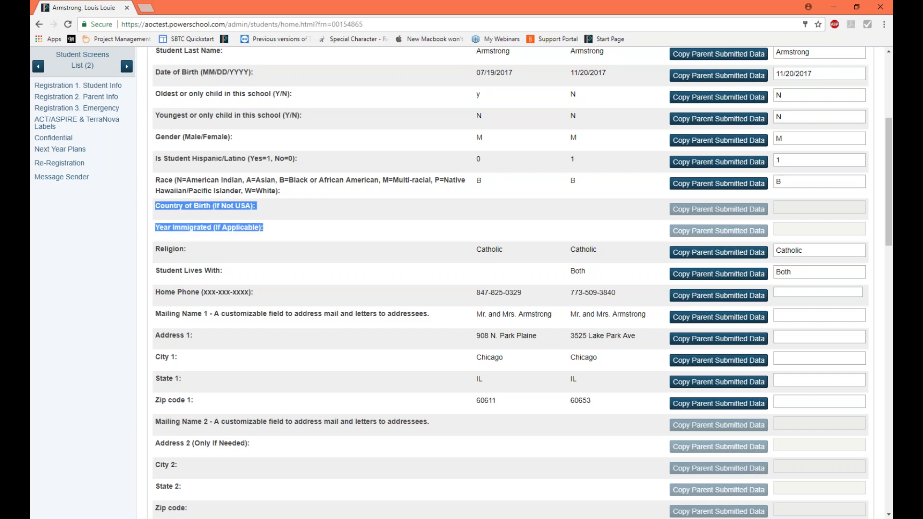
pyautogui.click(714, 215)
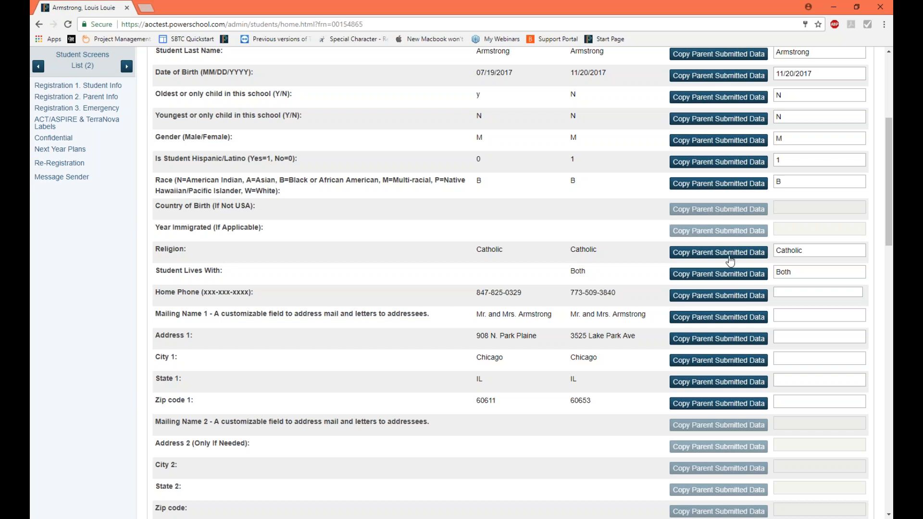
# Step: Copy the parent-submitted home phone and Mailing Name 1 into the To be Saved to PS column
pyautogui.scroll(-2, 731, 261)
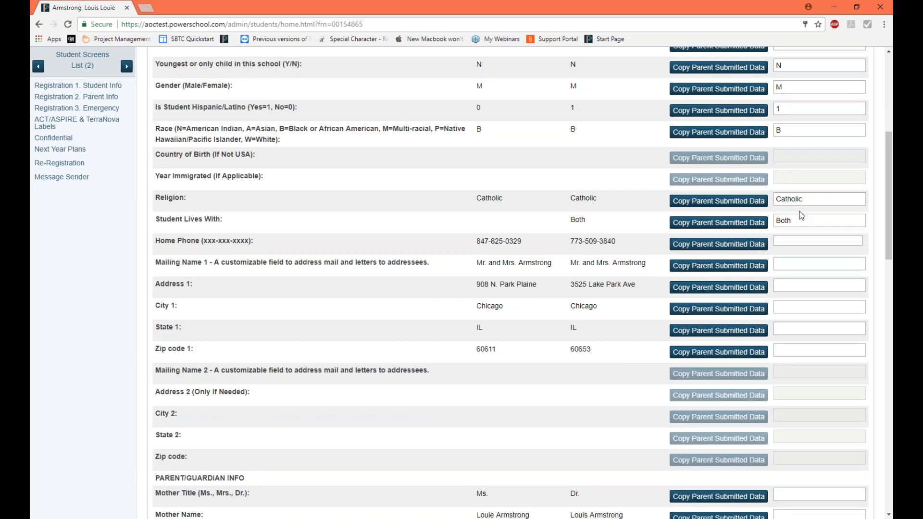
pyautogui.click(696, 249)
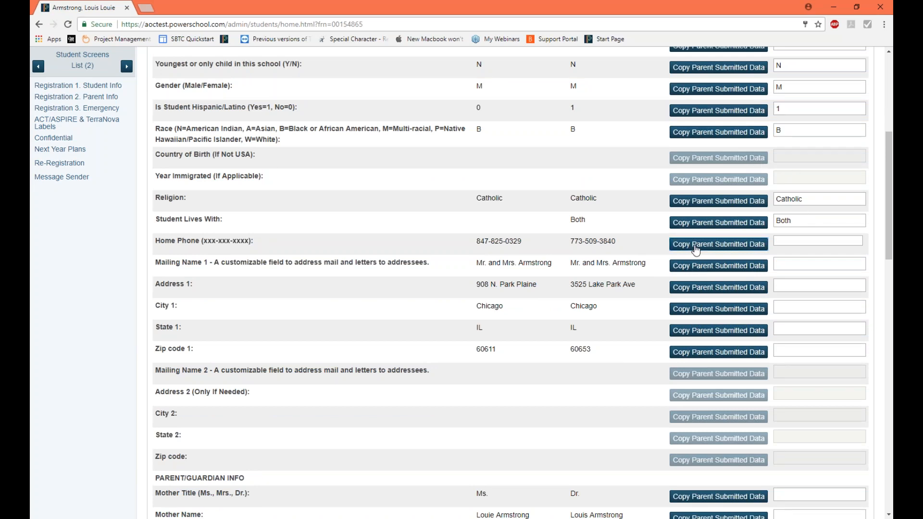
pyautogui.click(709, 269)
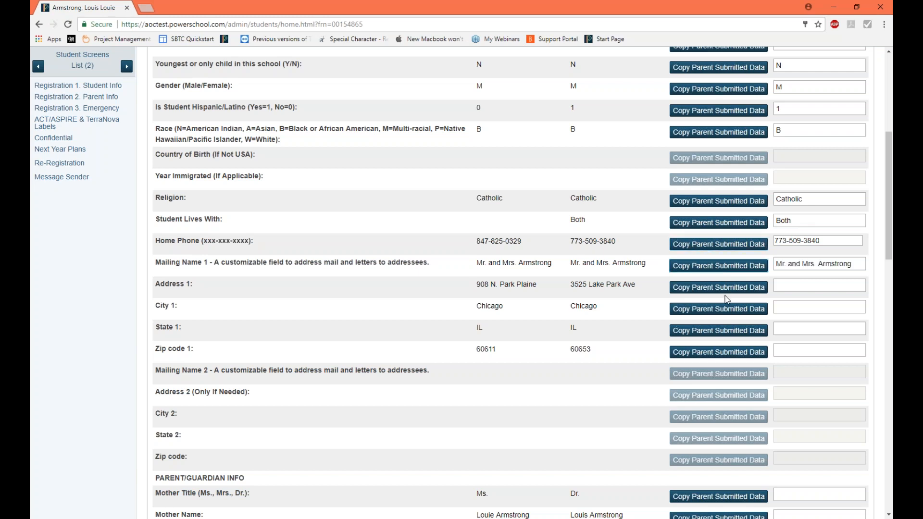
# Step: Copy all parent-submitted data on the re-registration form into the To be Saved to PS column at once
pyautogui.scroll(-3, 727, 299)
pyautogui.scroll(3, 728, 300)
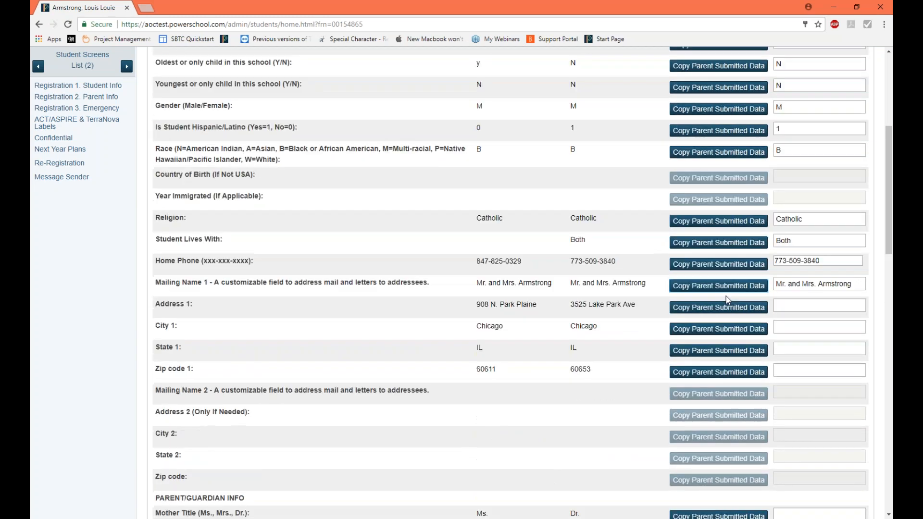
pyautogui.scroll(1, 727, 299)
pyautogui.scroll(-3, 510, 263)
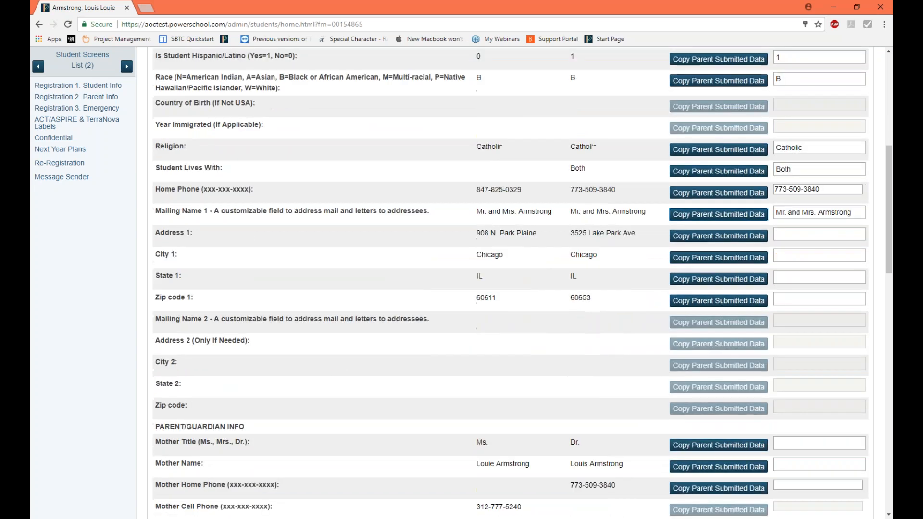
pyautogui.scroll(-3, 728, 159)
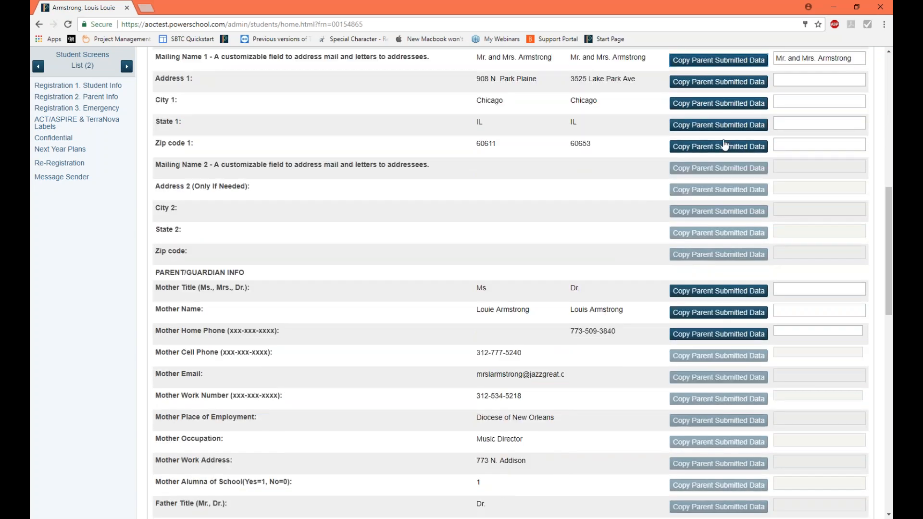
pyautogui.scroll(-3, 742, 261)
pyautogui.scroll(-6, 742, 266)
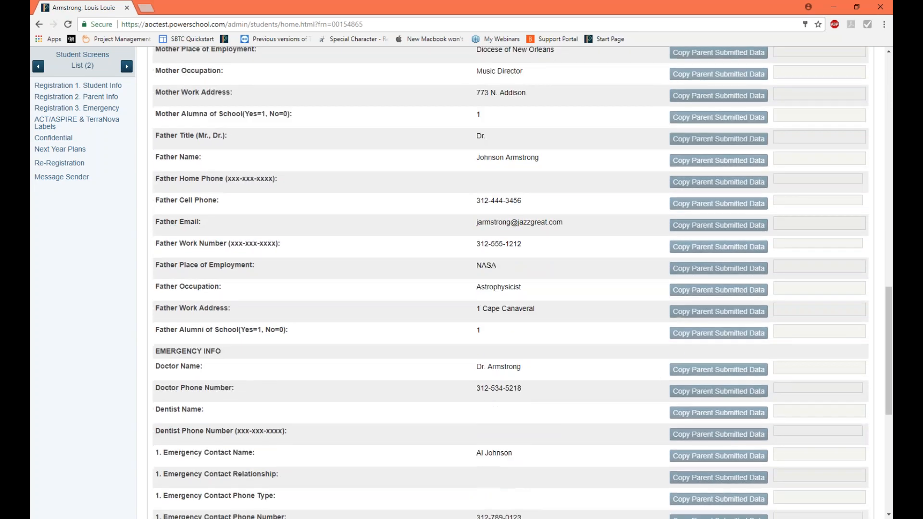
pyautogui.scroll(-3, 743, 265)
pyautogui.scroll(-3, 742, 266)
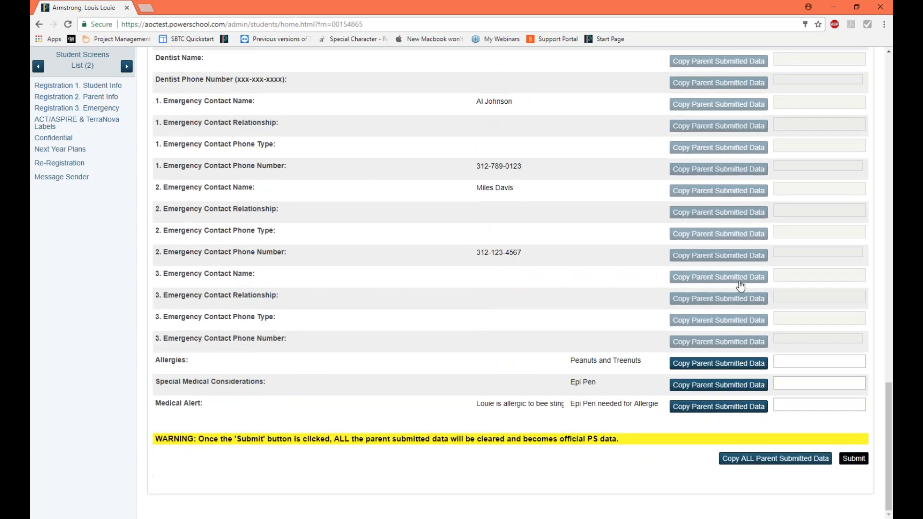
pyautogui.click(741, 460)
# Step: Review the copied values in the To be Saved to PS column across the student, parent/guardian and emergency sections
pyautogui.scroll(5, 510, 282)
pyautogui.scroll(11, 742, 449)
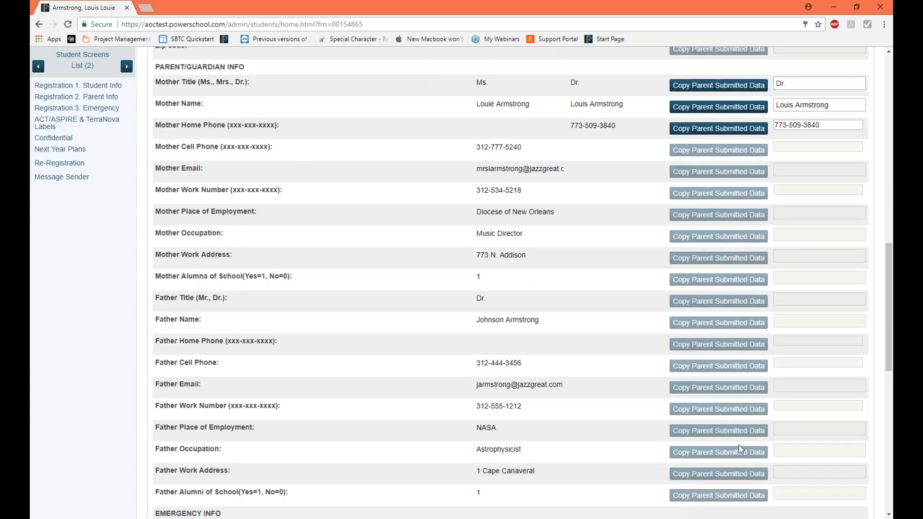
pyautogui.scroll(9, 742, 449)
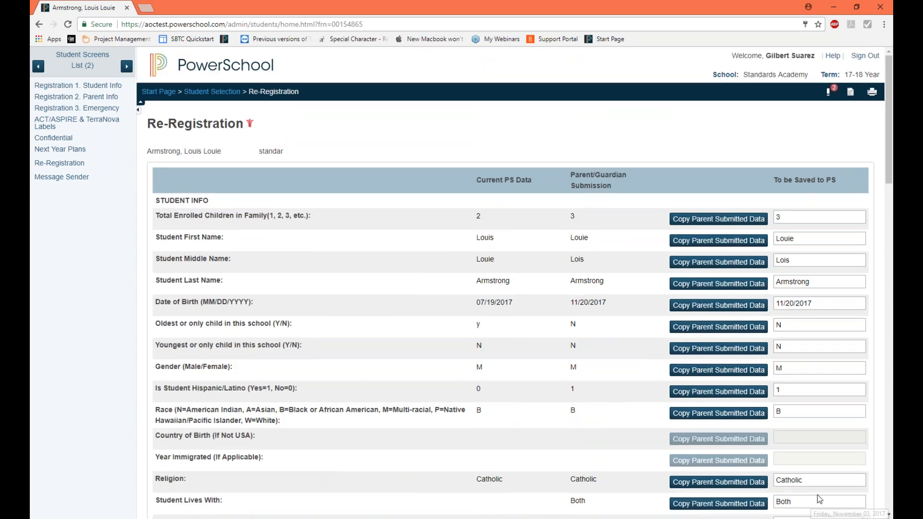
pyautogui.scroll(-6, 817, 495)
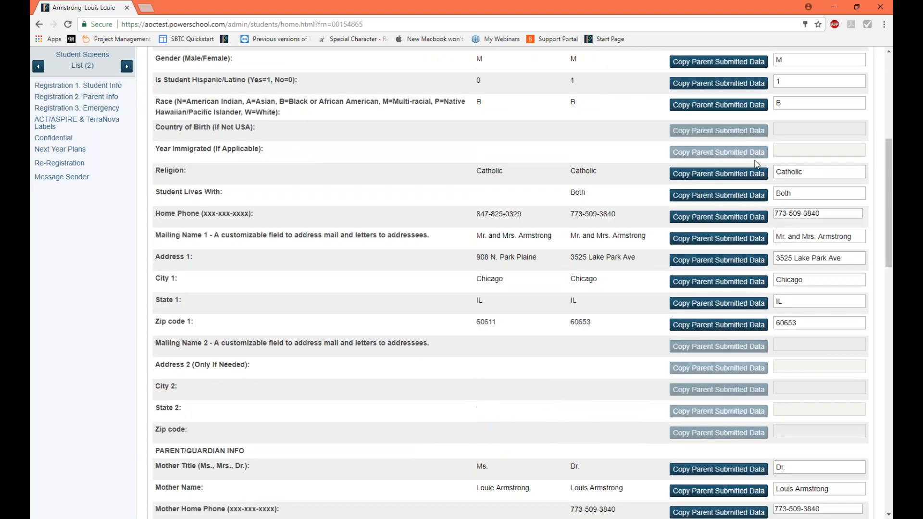
pyautogui.scroll(-2, 739, 289)
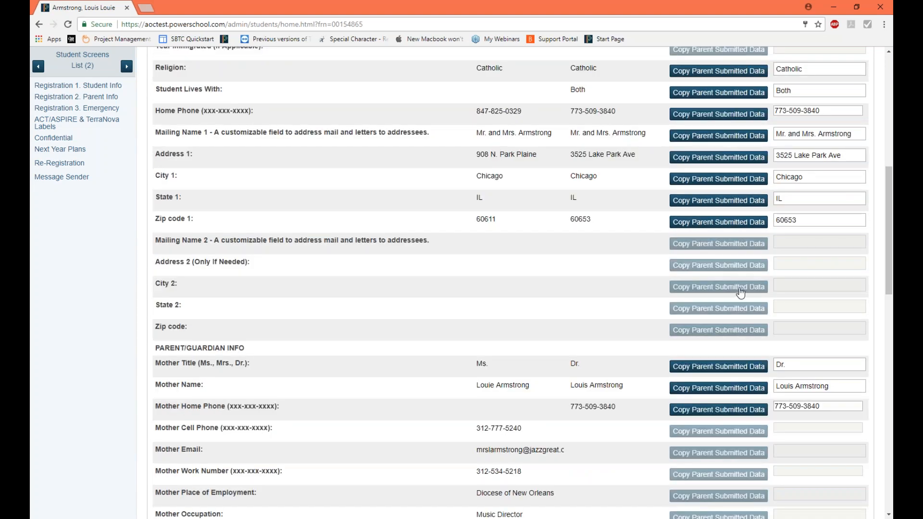
pyautogui.scroll(-15, 735, 291)
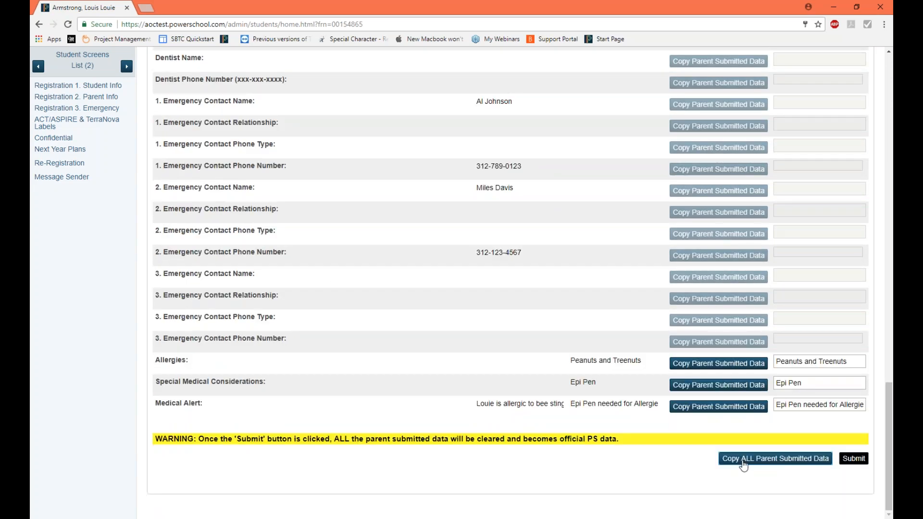
pyautogui.scroll(12, 609, 405)
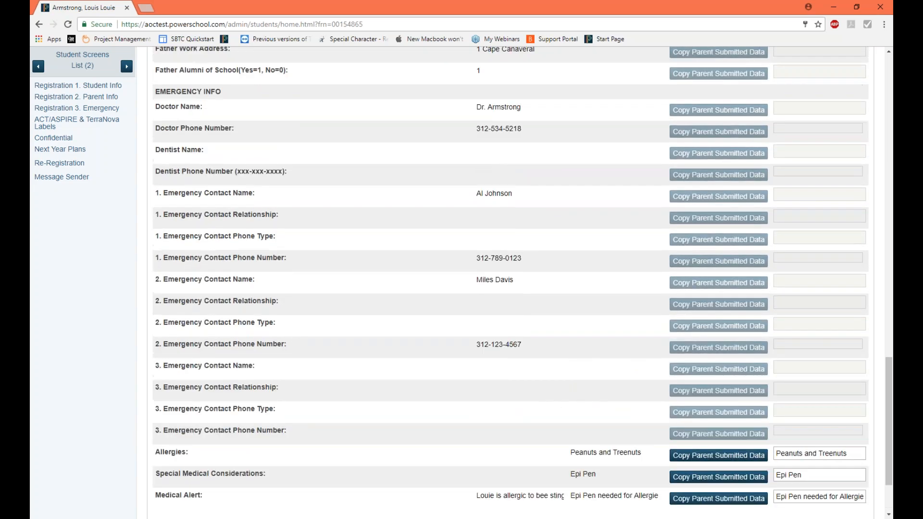
pyautogui.scroll(10, 609, 406)
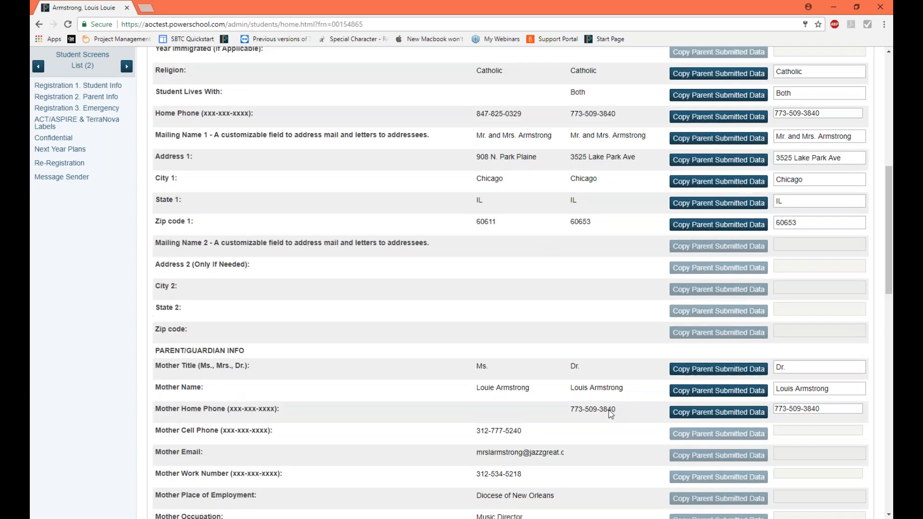
# Step: Compare the parent-submitted medical alert with its To be Saved to PS value and recheck the student, parent and emergency sections
pyautogui.scroll(-20, 609, 410)
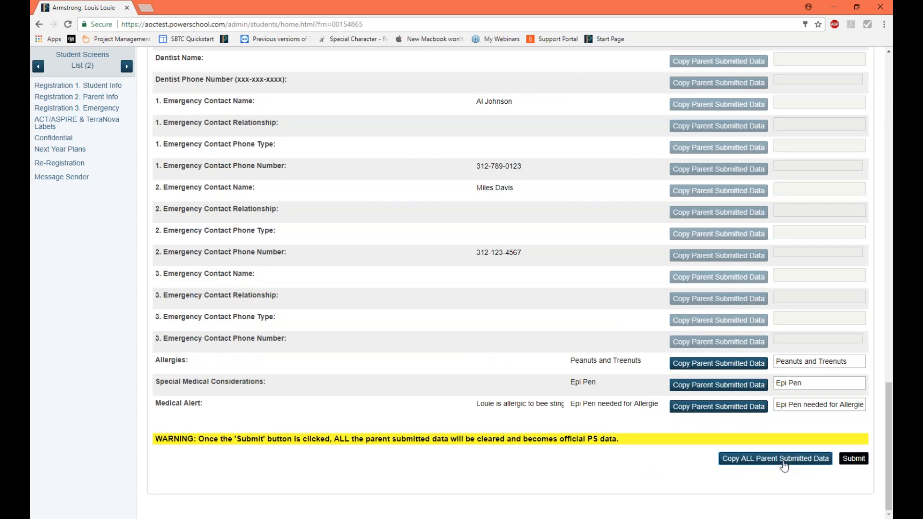
pyautogui.doubleClick(644, 403)
pyautogui.click(732, 426)
pyautogui.click(790, 405)
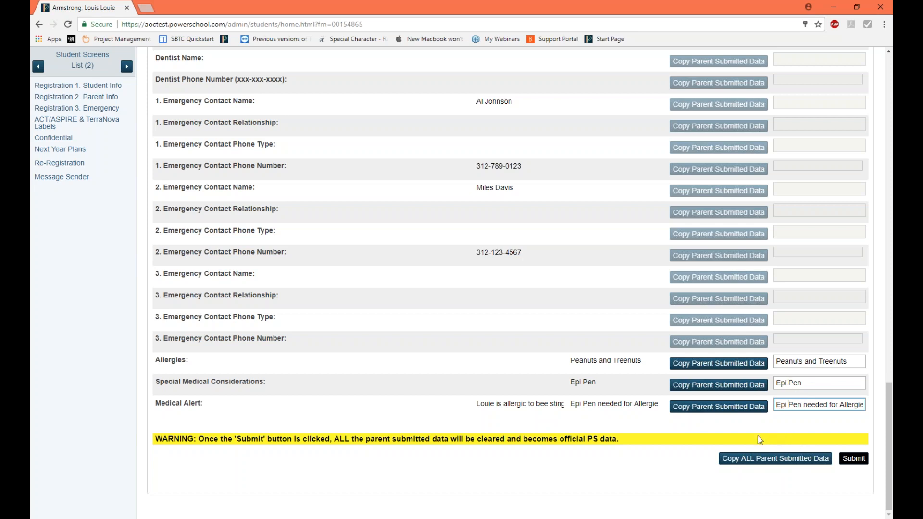
pyautogui.scroll(8, 721, 427)
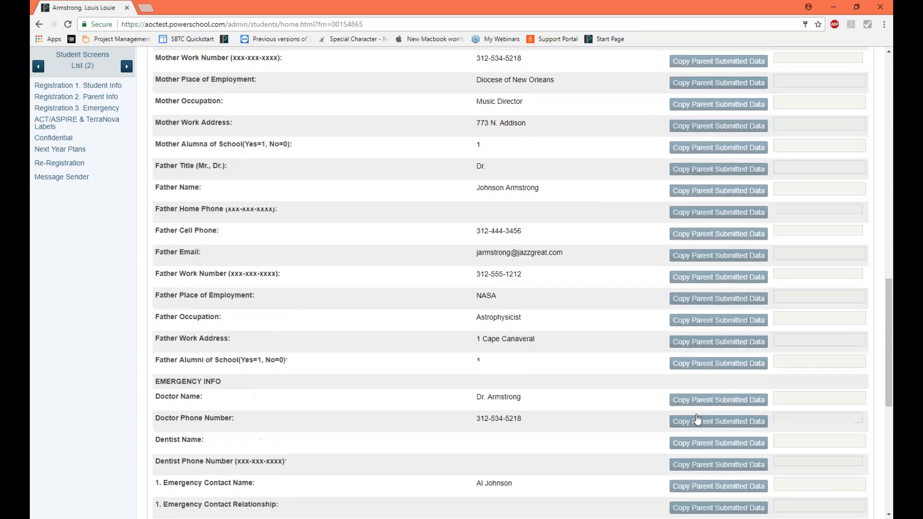
pyautogui.scroll(15, 697, 420)
pyautogui.scroll(-6, 585, 351)
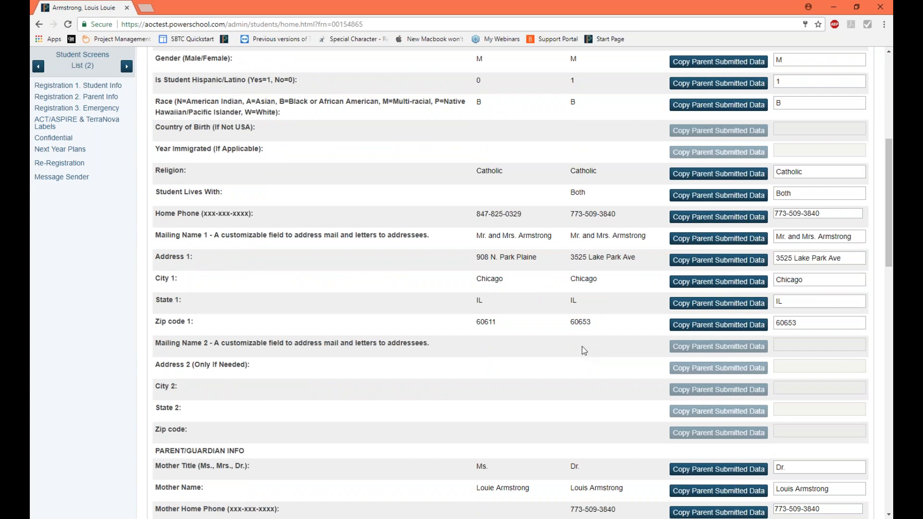
pyautogui.scroll(-8, 587, 348)
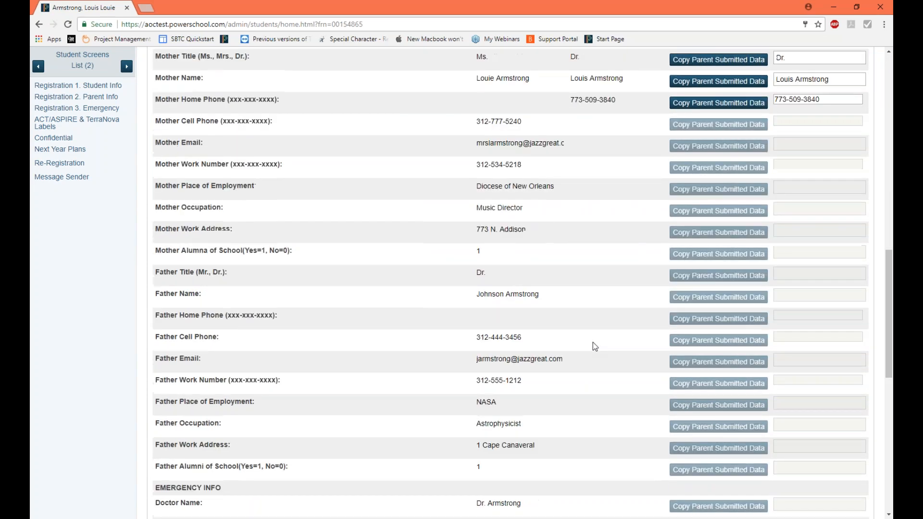
pyautogui.scroll(-10, 593, 342)
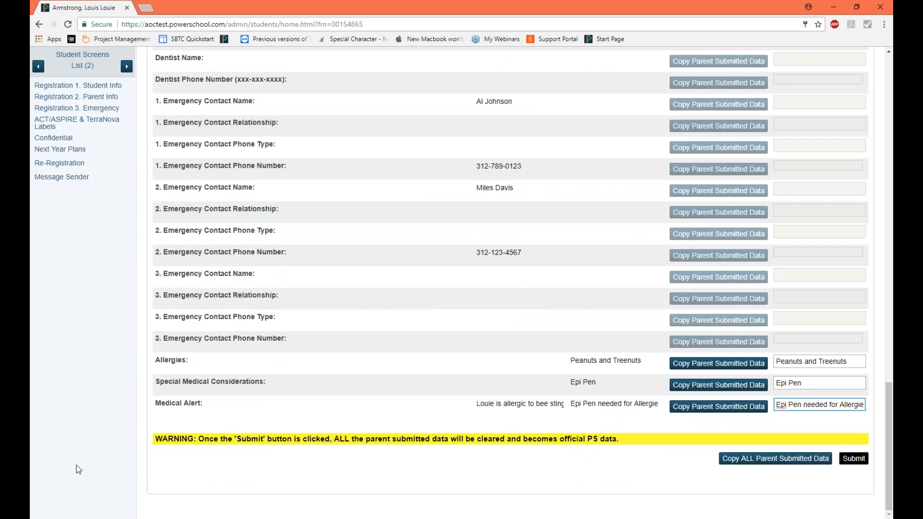
# Step: Highlight the warning text about clearing the parent-submitted data on submission
pyautogui.moveTo(162, 440); pyautogui.dragTo(337, 457)
pyautogui.click(337, 458)
pyautogui.moveTo(888, 402)
pyautogui.mouseDown()
pyautogui.moveTo(886, 64)
pyautogui.moveTo(889, 401)
pyautogui.mouseUp()
pyautogui.moveTo(199, 439); pyautogui.dragTo(620, 439)
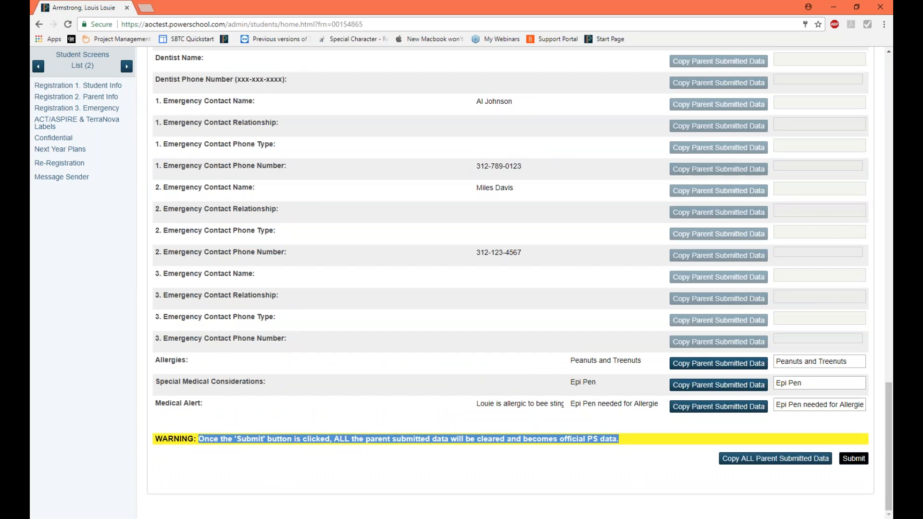
# Step: Review the whole re-registration form again, comparing current, parent-submitted and To be Saved to PS values
pyautogui.scroll(1, 892, 462)
pyautogui.moveTo(892, 428); pyautogui.dragTo(866, 139)
pyautogui.scroll(-7, 860, 145)
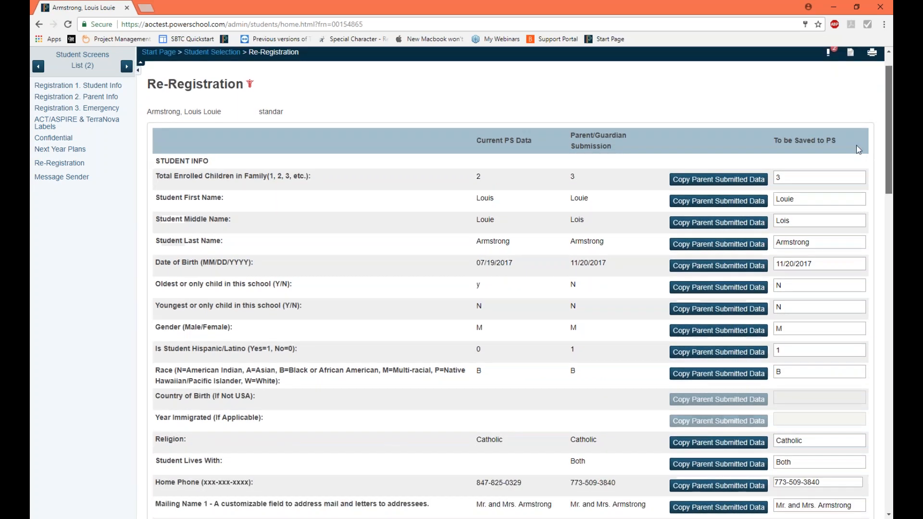
pyautogui.scroll(-9, 865, 395)
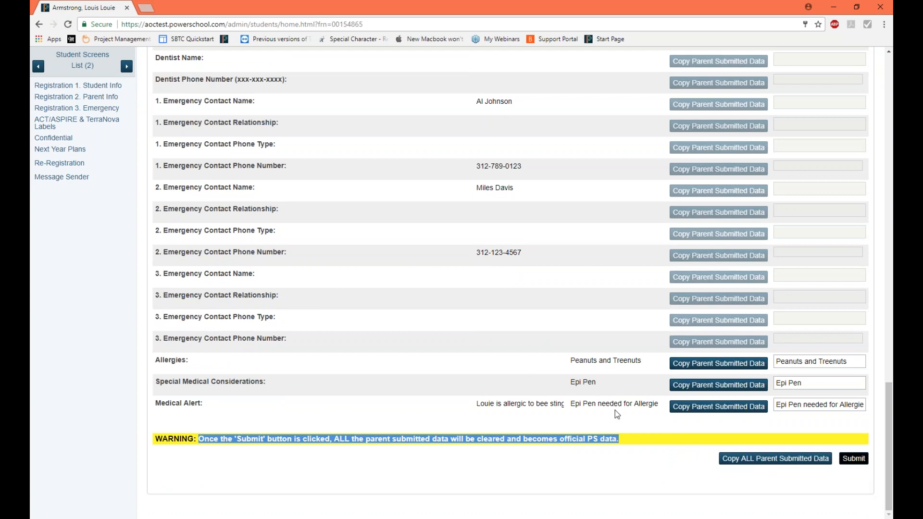
pyautogui.scroll(4, 614, 412)
pyautogui.scroll(15, 610, 414)
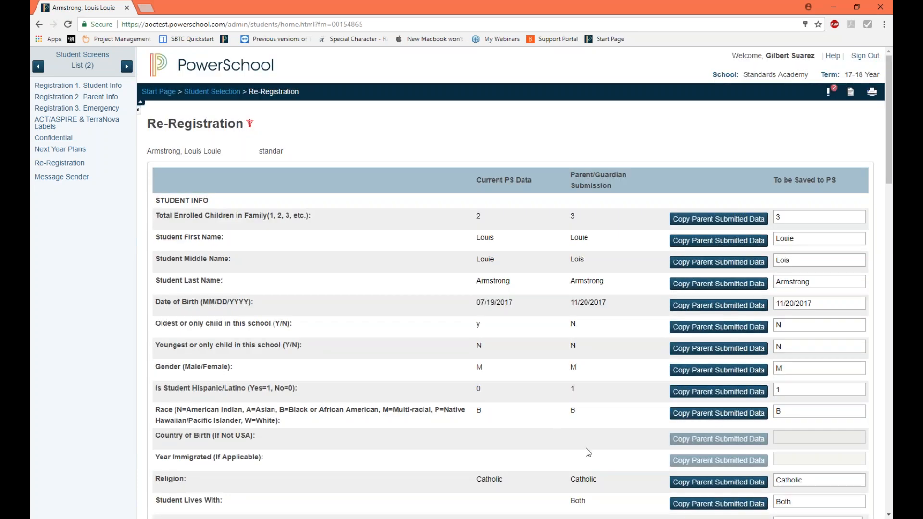
pyautogui.scroll(-12, 586, 448)
pyautogui.scroll(-13, 586, 448)
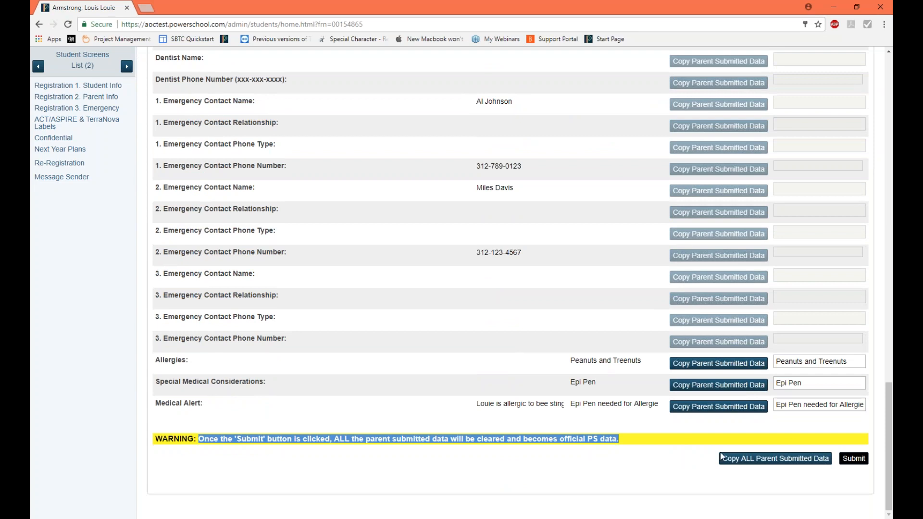
pyautogui.scroll(3, 721, 459)
pyautogui.scroll(15, 802, 434)
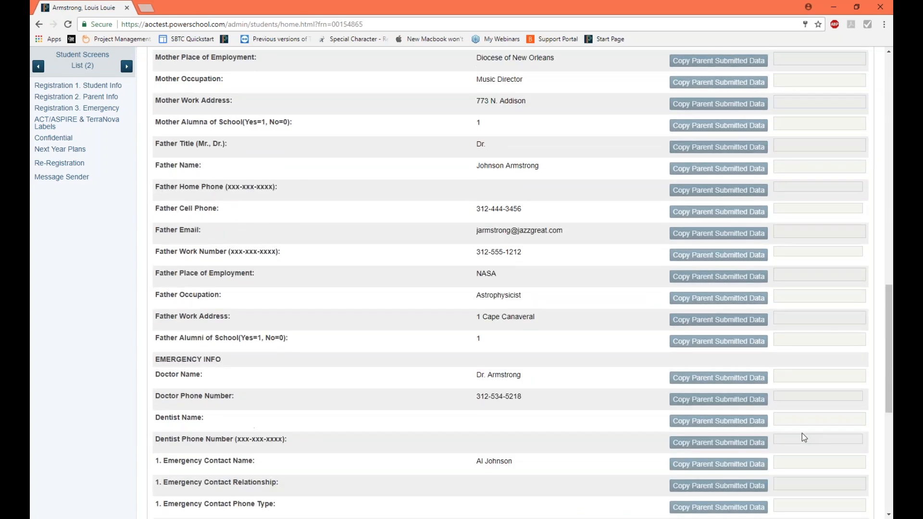
pyautogui.scroll(5, 808, 446)
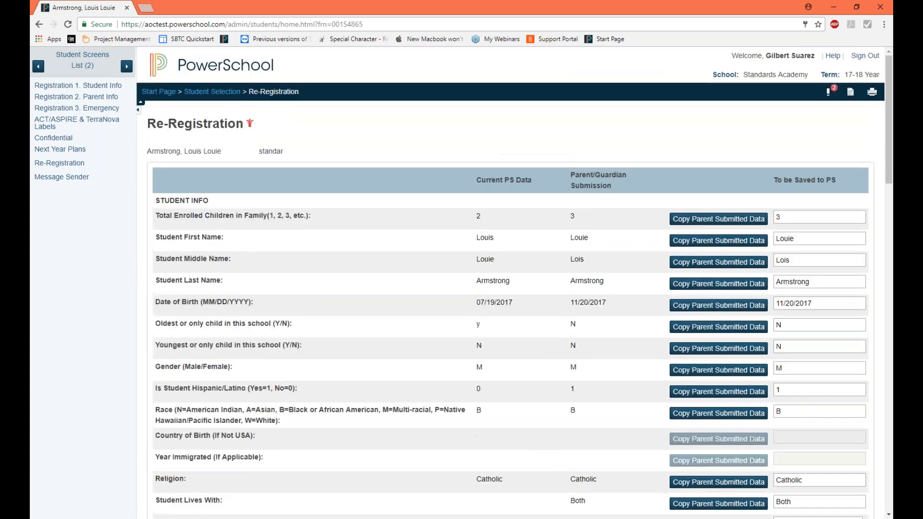
pyautogui.scroll(-2, 807, 446)
pyautogui.scroll(-1, 764, 440)
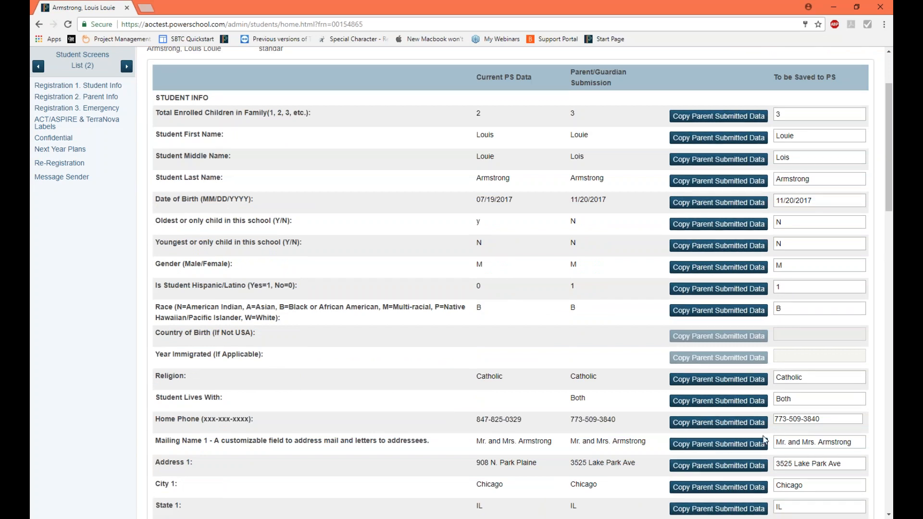
pyautogui.scroll(-20, 786, 350)
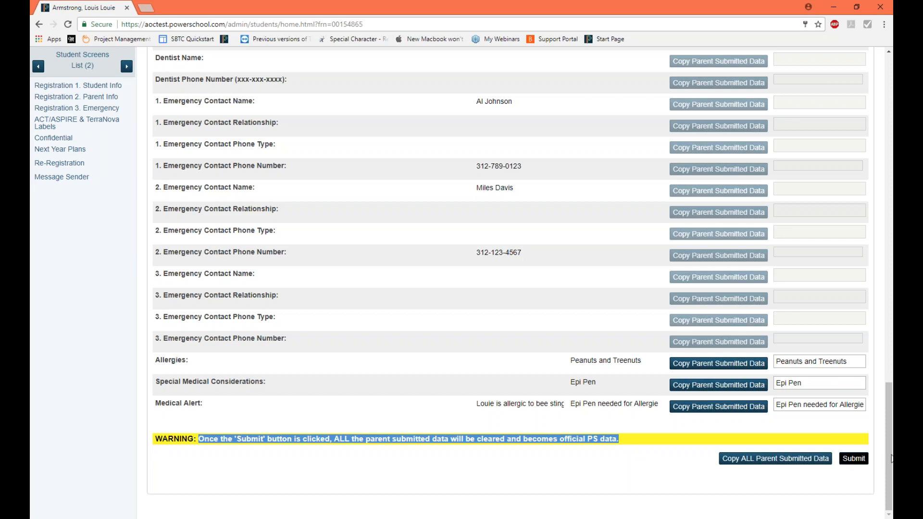
# Step: Submit the copied re-registration data so it becomes the official PS data
pyautogui.moveTo(889, 425); pyautogui.dragTo(850, 191)
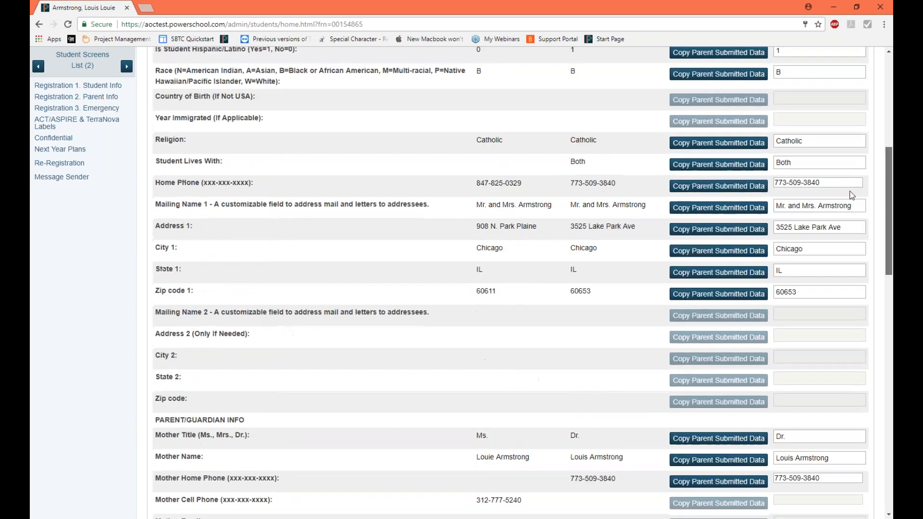
pyautogui.scroll(7, 852, 194)
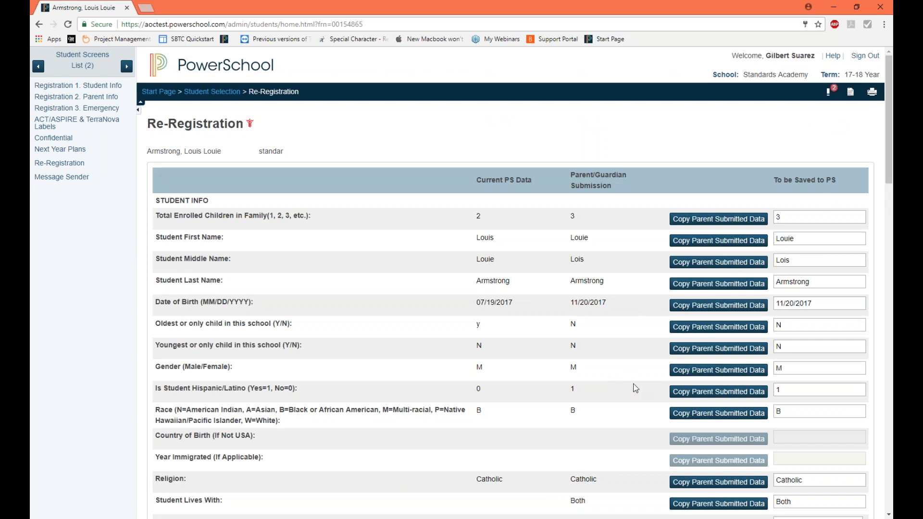
pyautogui.scroll(-10, 633, 383)
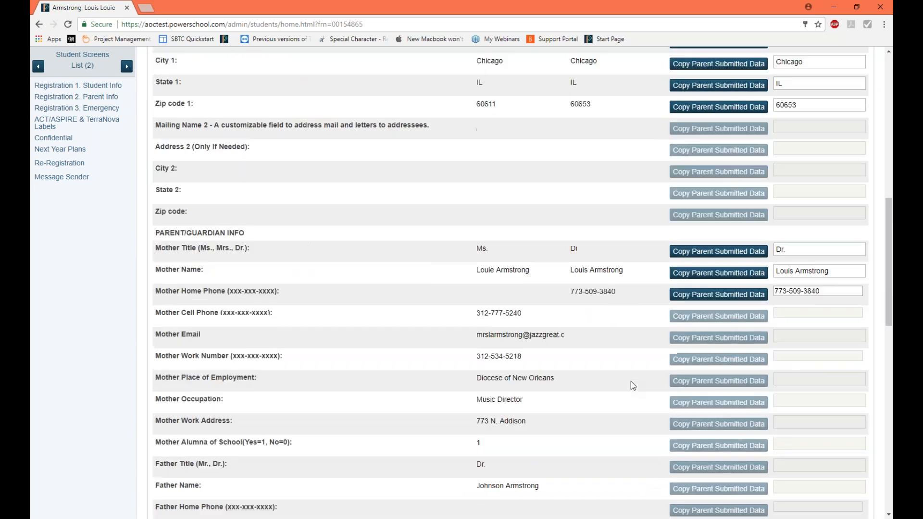
pyautogui.scroll(-15, 631, 381)
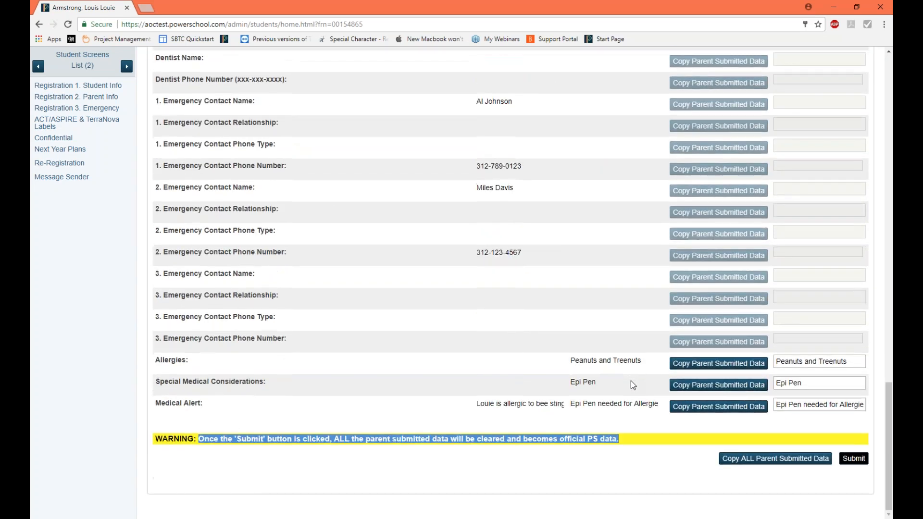
pyautogui.click(853, 460)
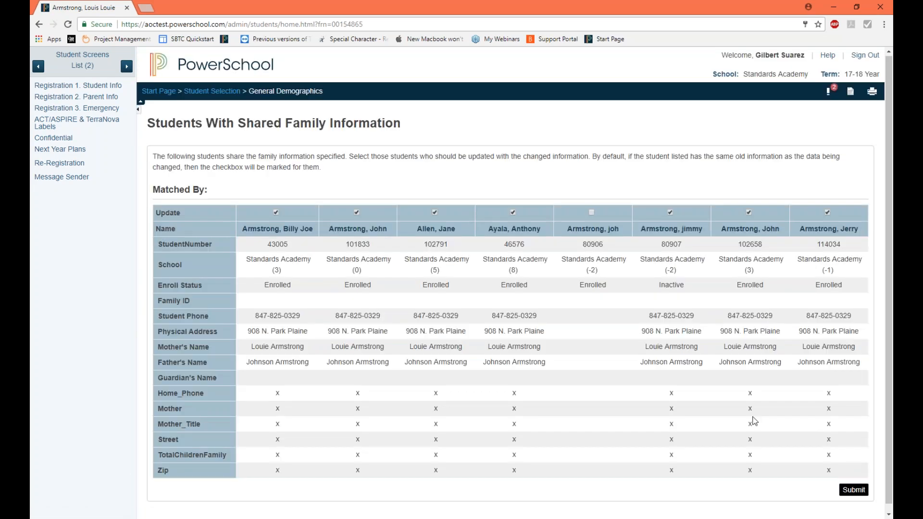
# Step: Clear the Update selection for all students listed as sharing family information
pyautogui.click(276, 212)
pyautogui.click(357, 213)
pyautogui.click(436, 213)
pyautogui.click(670, 213)
pyautogui.click(828, 213)
# Step: Highlight part of the shared family information instructions and submit the page with no students selected for update
pyautogui.moveTo(160, 190); pyautogui.dragTo(208, 190)
pyautogui.moveTo(257, 157); pyautogui.dragTo(368, 157)
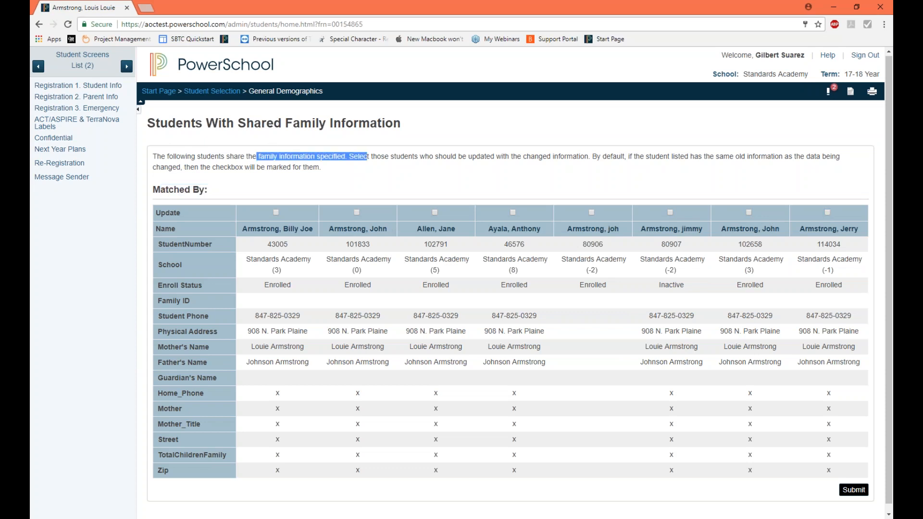
pyautogui.scroll(-1, 592, 334)
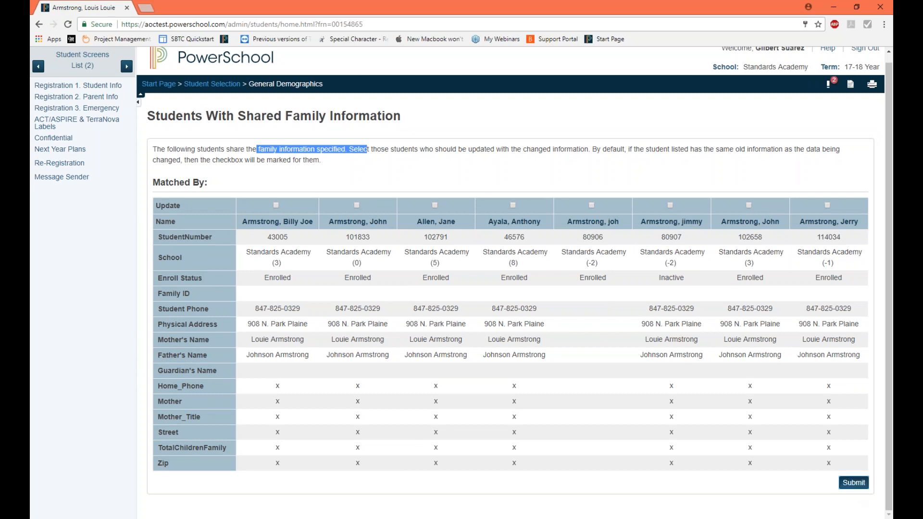
pyautogui.click(854, 484)
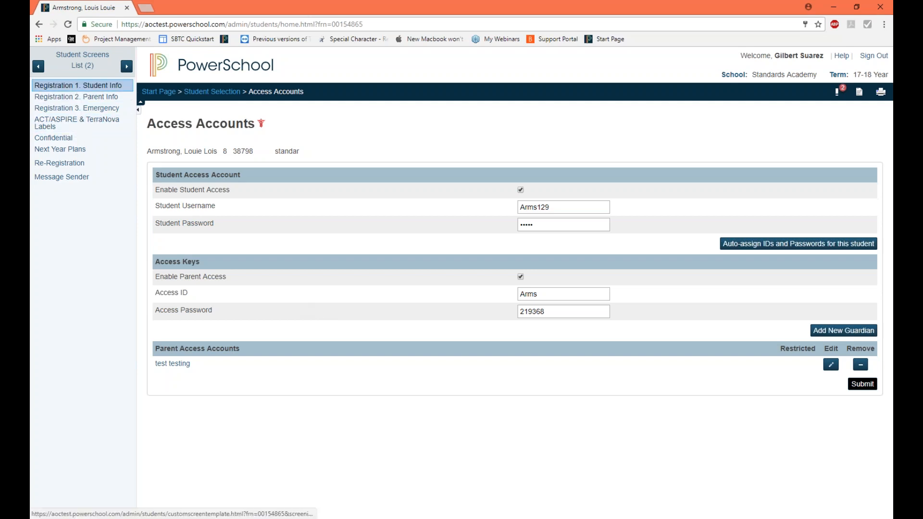
# Step: Reopen the student's Re-Registration screen and highlight the Parent/Guardian Submission heading
pyautogui.click(77, 86)
pyautogui.click(59, 164)
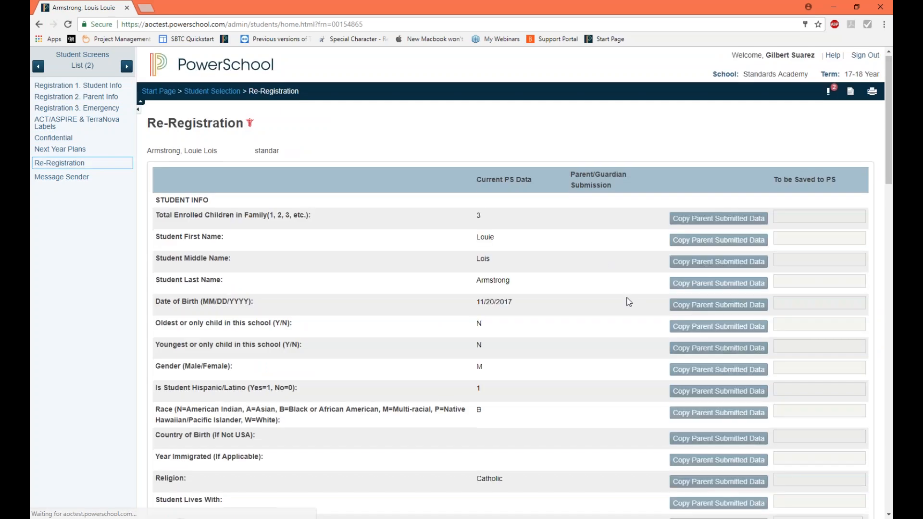
pyautogui.tripleClick(599, 179)
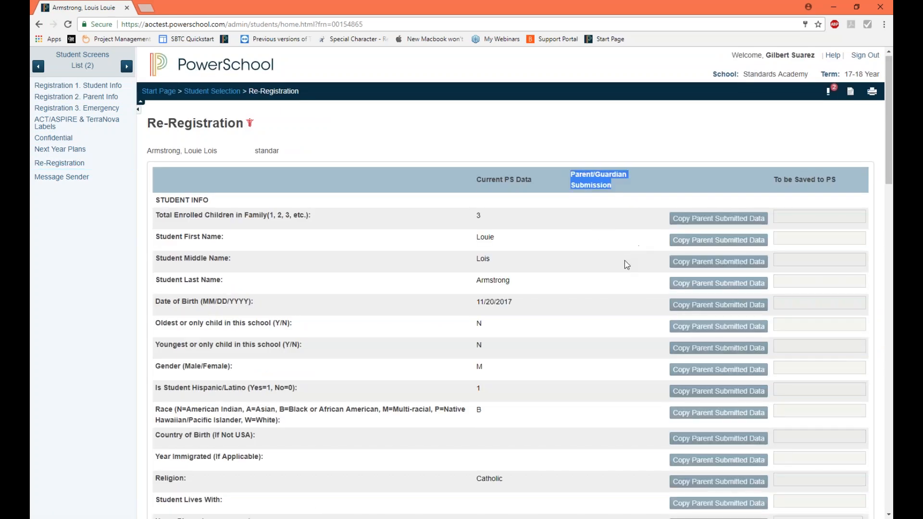
# Step: Check the Parent/Guardian Submission column across the student, parent/guardian and emergency sections after the submission
pyautogui.scroll(-7, 624, 262)
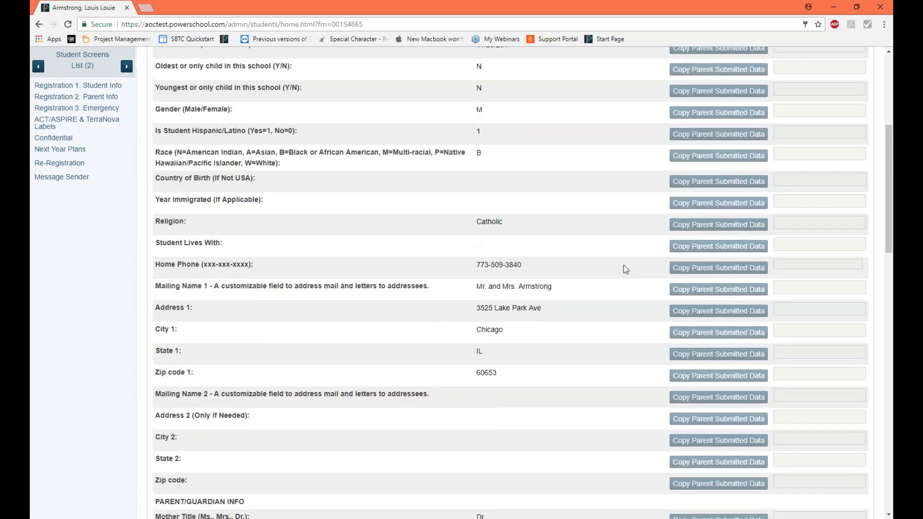
pyautogui.scroll(-15, 623, 267)
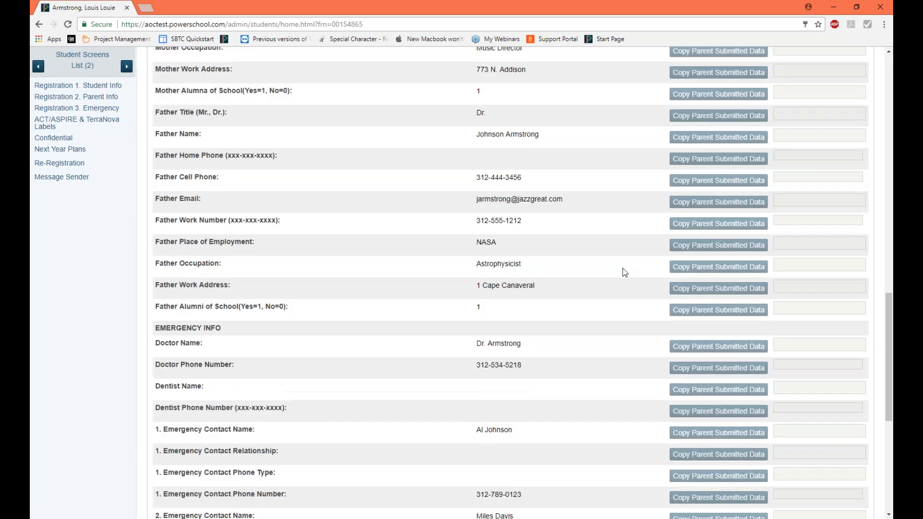
pyautogui.scroll(-3, 622, 273)
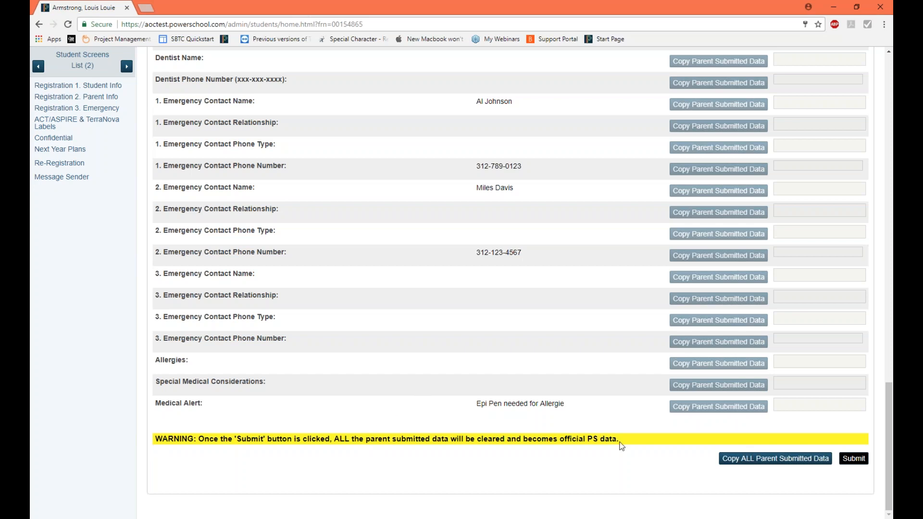
pyautogui.scroll(5, 618, 445)
pyautogui.scroll(16, 616, 452)
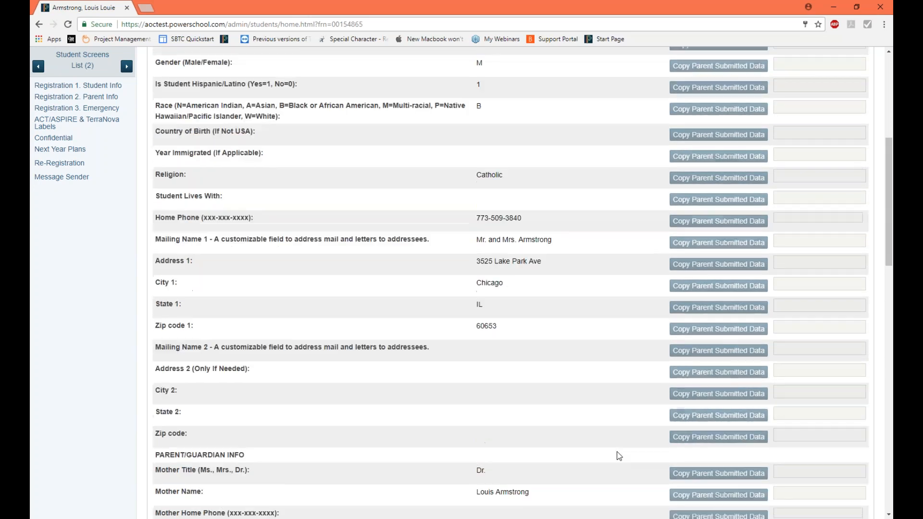
pyautogui.scroll(4, 616, 454)
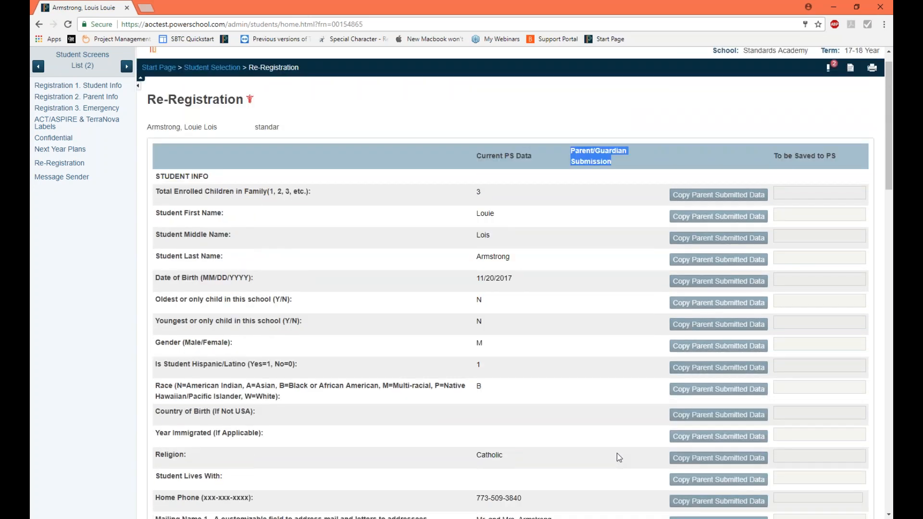
# Step: Check the Current PS Data values from the total enrolled children and student names down to the home phone and address
pyautogui.click(479, 194)
pyautogui.click(476, 217)
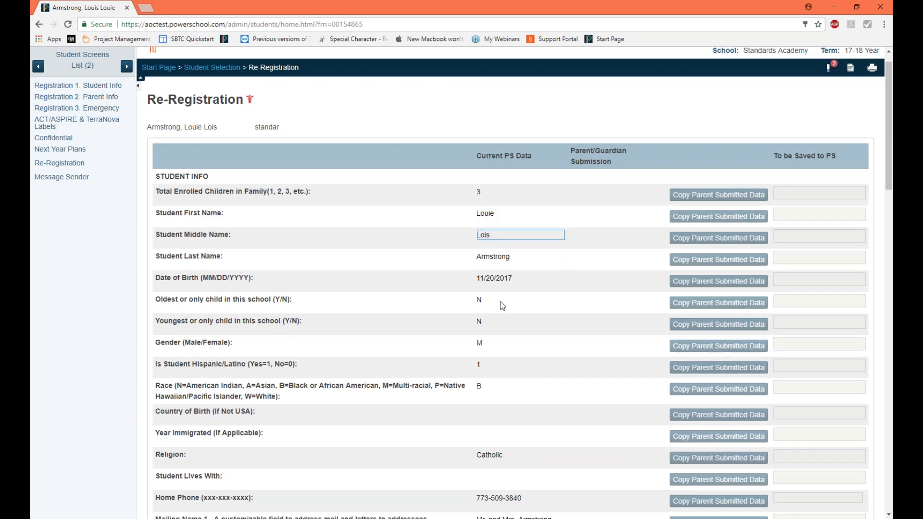
pyautogui.scroll(-2, 510, 309)
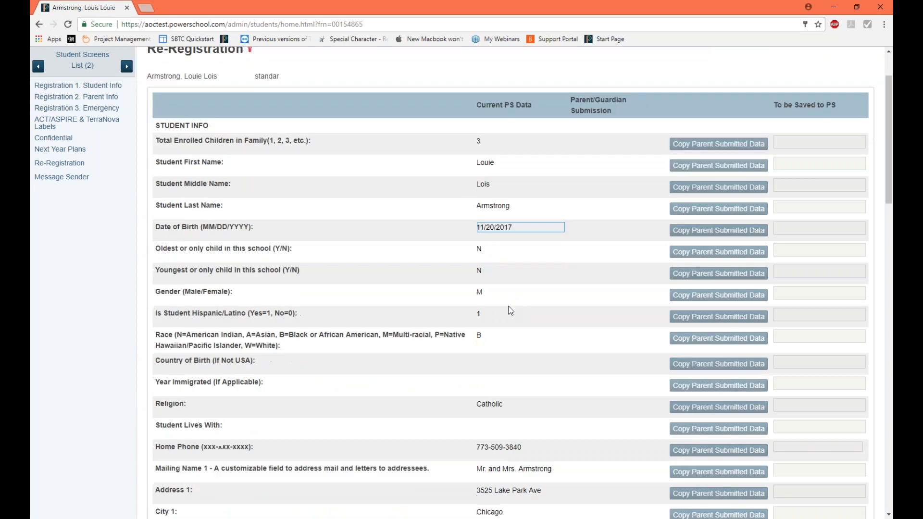
pyautogui.scroll(-2, 510, 345)
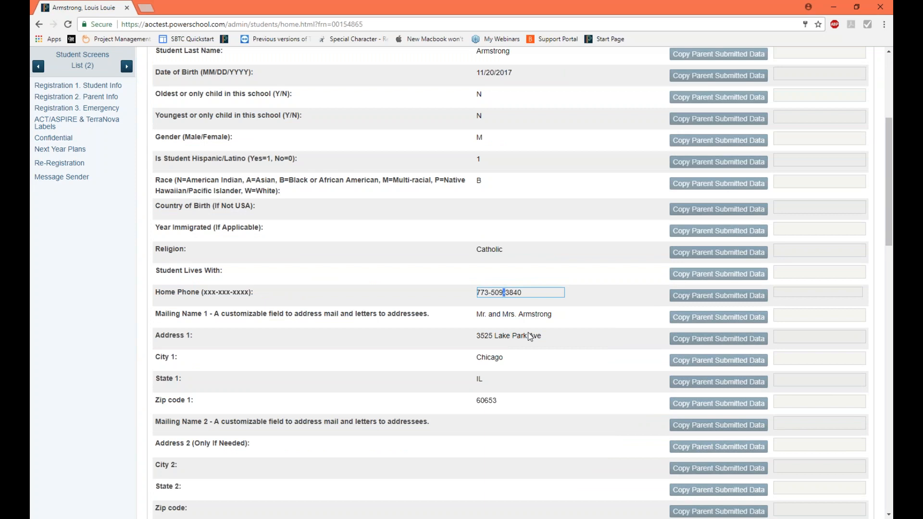
# Step: Leave the Re-Registration screen and return to the admin Start Page
pyautogui.scroll(5, 555, 333)
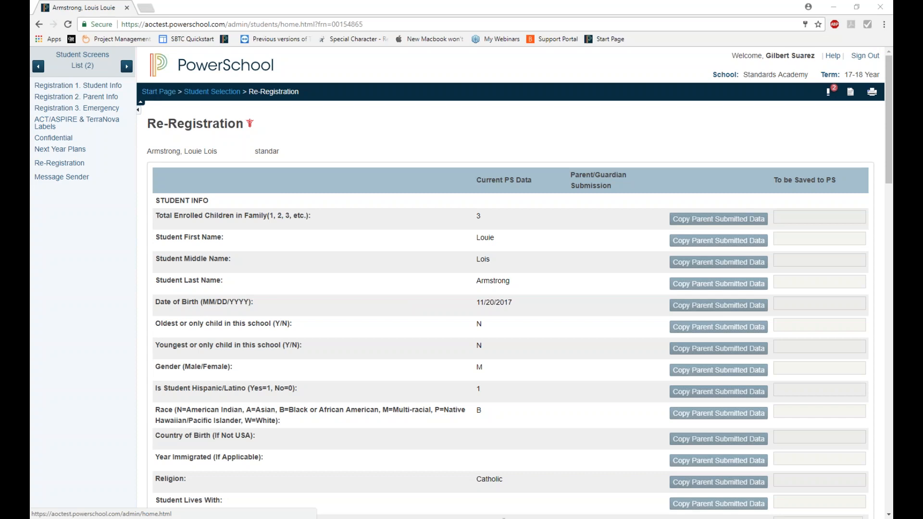
pyautogui.click(154, 92)
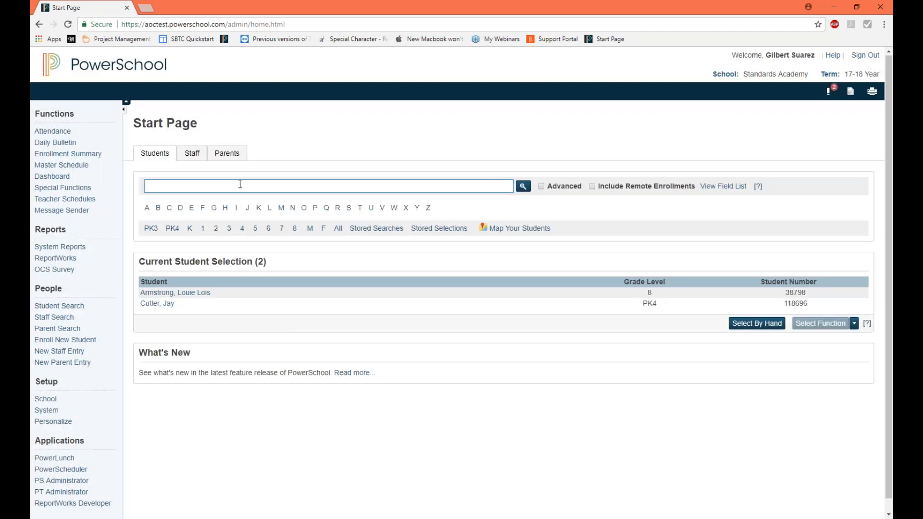
# Step: Search for students with tempreregistration=1 and return to the Start Page from the student's registration screen
pyautogui.write('tempreregistration=1')
pyautogui.press('Return')
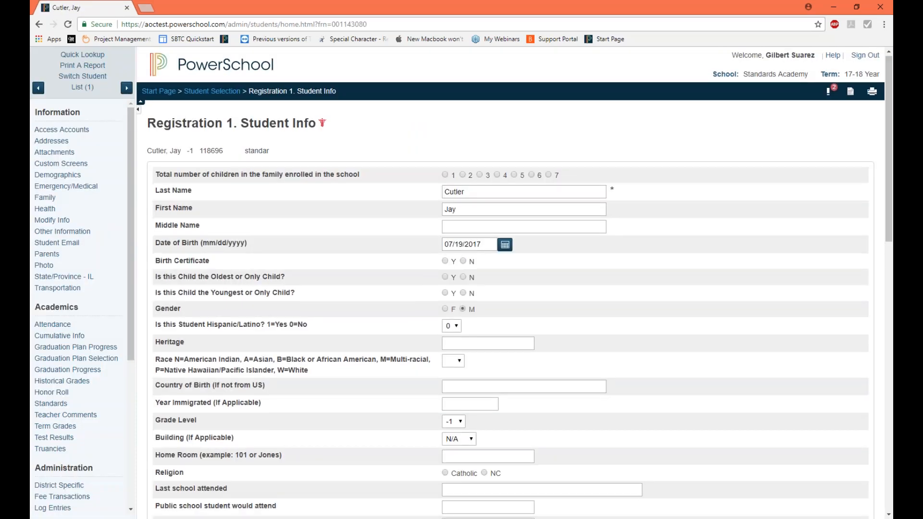
pyautogui.click(158, 92)
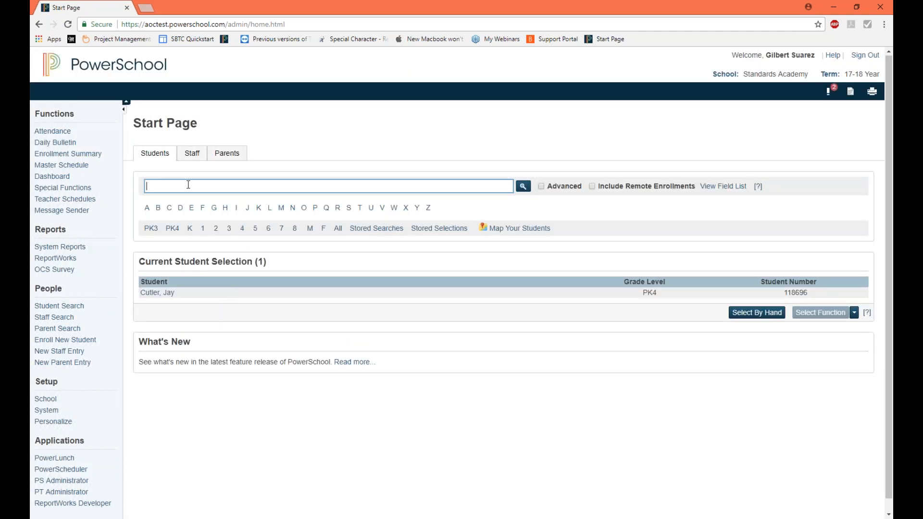
# Step: Rerun the tempreregistration=1 student search, highlight the name of the student found, and return to the Start Page
pyautogui.write('temprere')
pyautogui.press('BackSpace')
pyautogui.write('egistration=1')
pyautogui.press('Return')
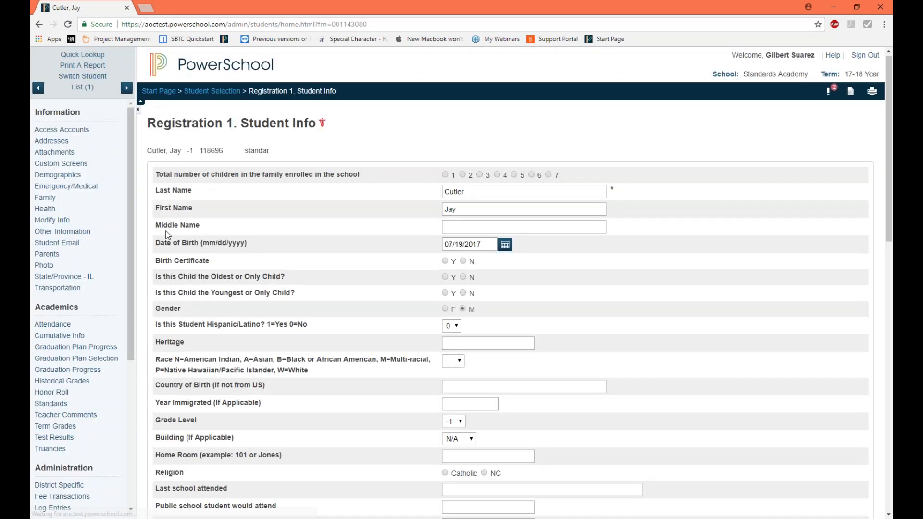
pyautogui.moveTo(147, 150); pyautogui.dragTo(180, 152)
pyautogui.click(158, 91)
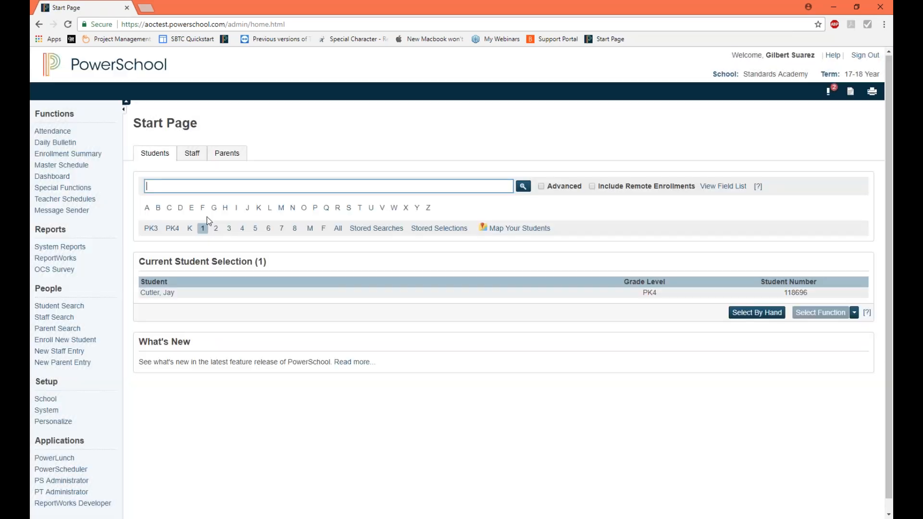
# Step: Search for students with tempreregistration=2 and highlight the student's name on the Registration 1. Student Info screen
pyautogui.write('tempreregistration2')
pyautogui.press('BackSpace')
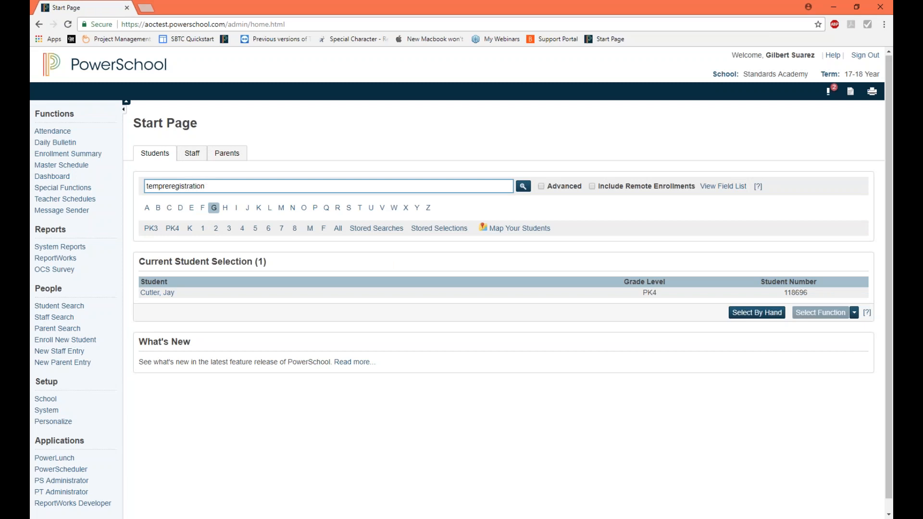
pyautogui.write('=2')
pyautogui.press('Return')
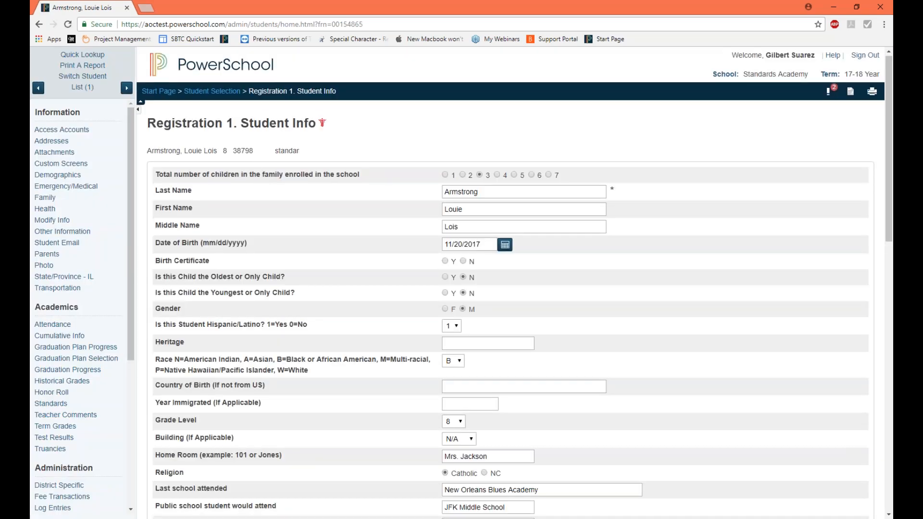
pyautogui.moveTo(146, 151); pyautogui.dragTo(225, 152)
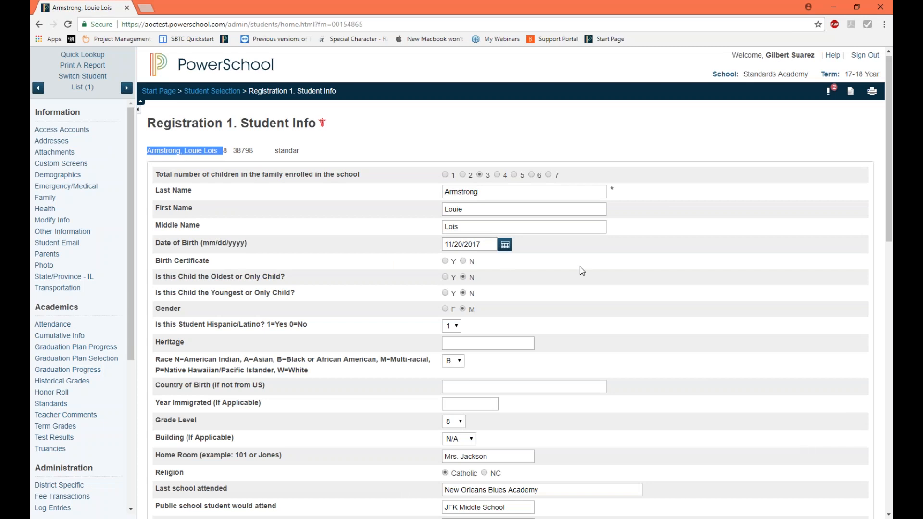
# Step: Review the Registration 1. Student Info fields from enrolled children down to the sacrament details, and return to the Start Page
pyautogui.scroll(-3, 578, 267)
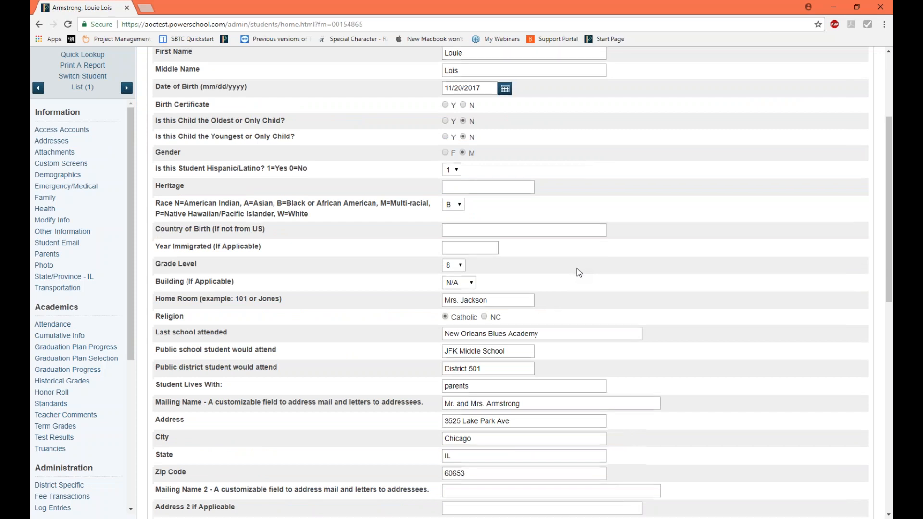
pyautogui.scroll(-3, 577, 269)
pyautogui.scroll(7, 577, 269)
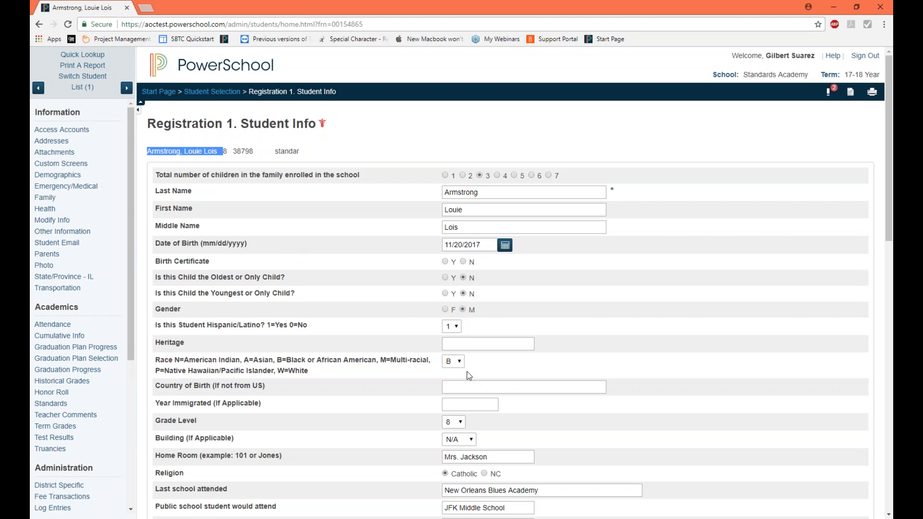
pyautogui.scroll(-2, 466, 371)
pyautogui.scroll(-6, 470, 370)
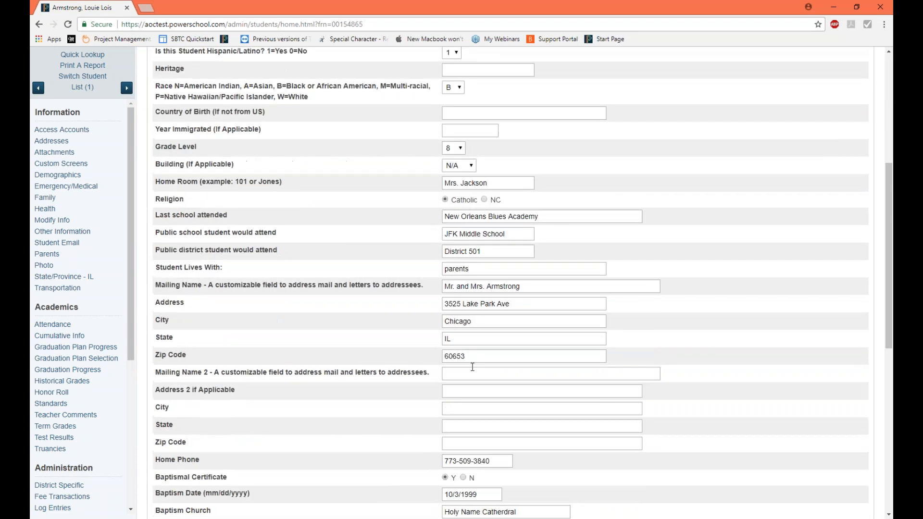
pyautogui.scroll(3, 523, 283)
pyautogui.scroll(-4, 523, 283)
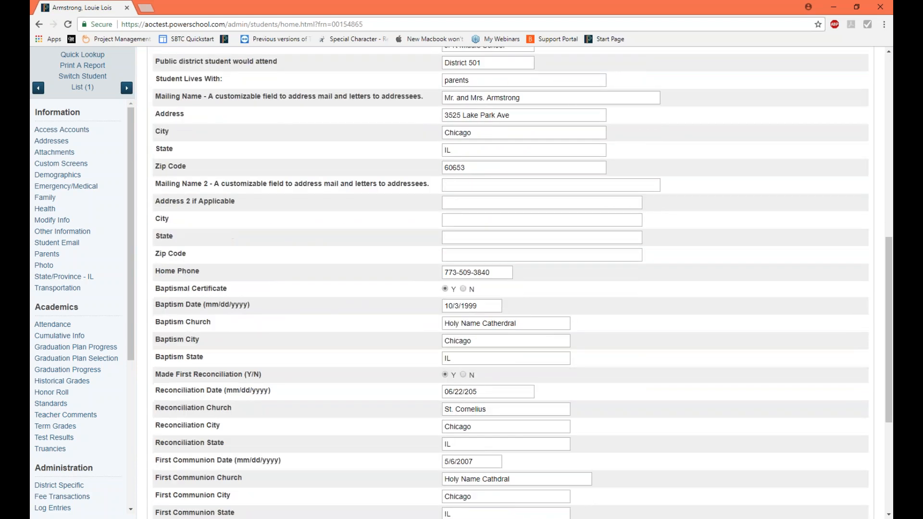
pyautogui.scroll(9, 509, 282)
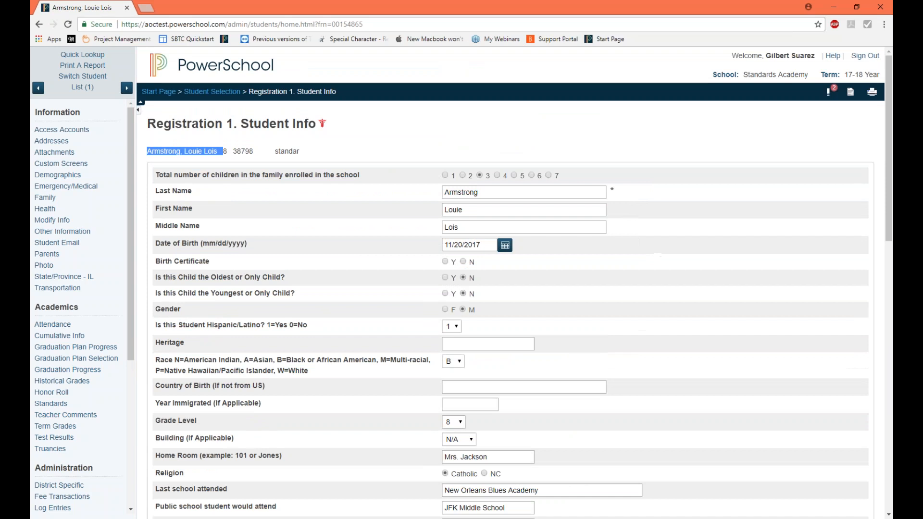
pyautogui.scroll(-7, 233, 260)
pyautogui.scroll(7, 234, 260)
pyautogui.click(158, 92)
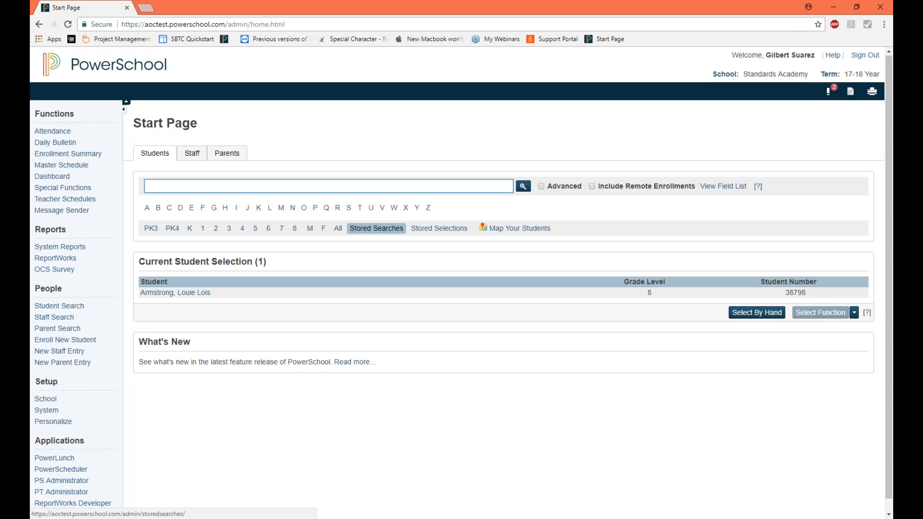
# Step: Enter a student search condition on tempreregistraion, trying the values 1 and 0 and ending with tempreregistraion=2
pyautogui.write('tempreregis')
pyautogui.write('traion')
pyautogui.write('=2')
pyautogui.write('1')
pyautogui.press('BackSpace')
pyautogui.write('0')
pyautogui.write('0')
pyautogui.press('BackSpace')
pyautogui.write('1')
pyautogui.write('0')
pyautogui.write('1')
pyautogui.press('BackSpace')
pyautogui.write('2')
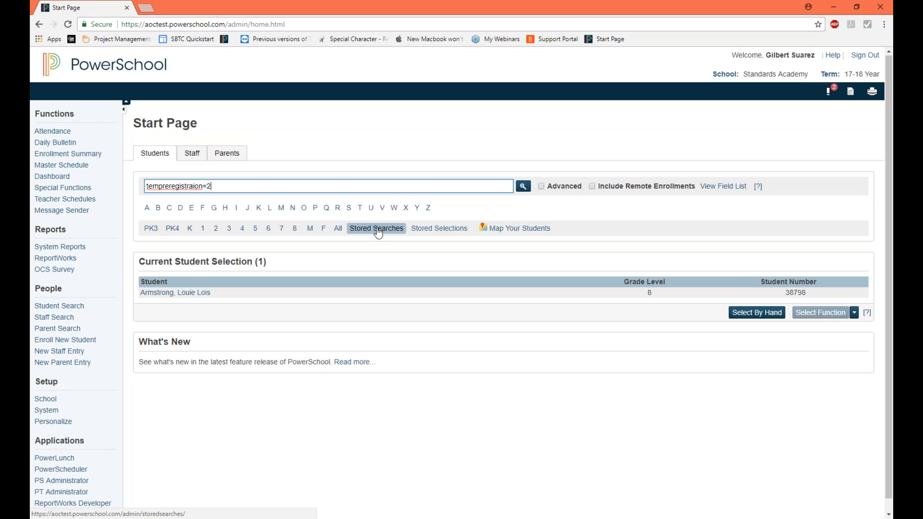
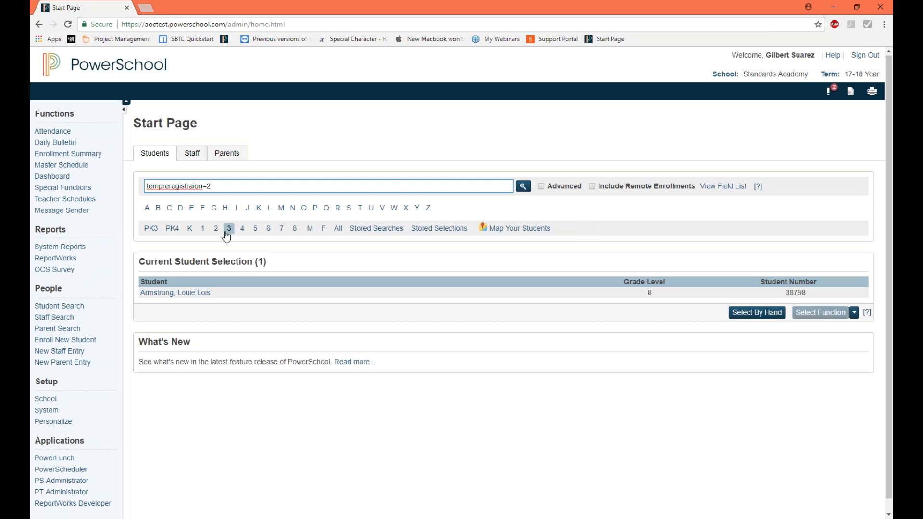
# Step: In the guardian portal, reopen the student's submitted re-registration form for editing, confirm the re-registration for the upcoming year, and submit it
pyautogui.moveTo(266, 9); pyautogui.dragTo(893, 144)
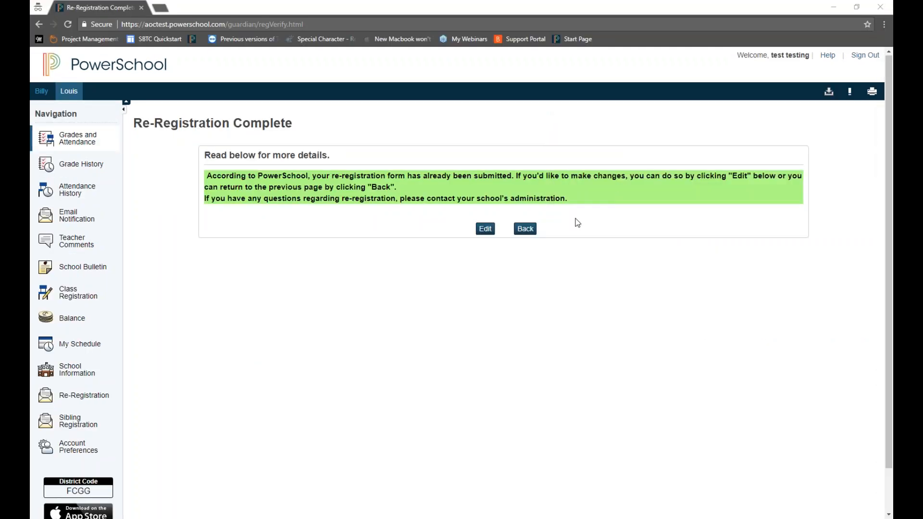
pyautogui.click(486, 229)
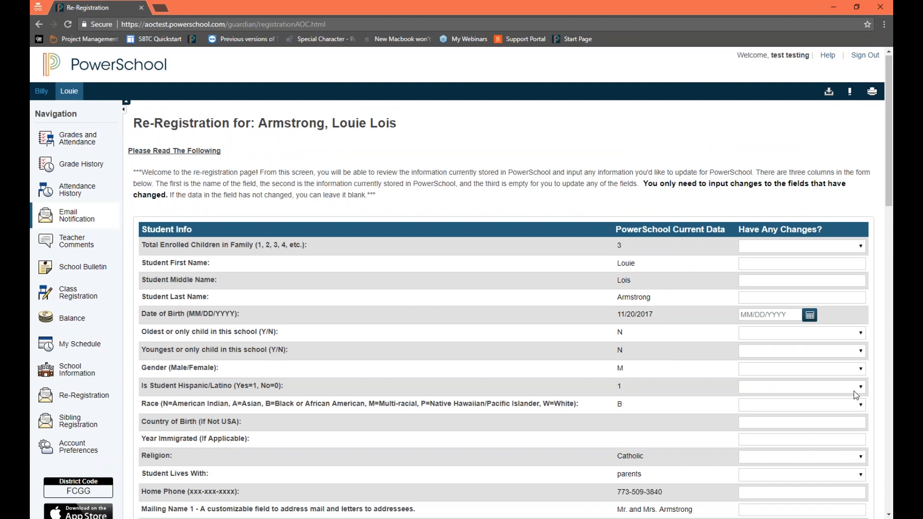
pyautogui.scroll(-5, 713, 350)
pyautogui.scroll(-15, 773, 389)
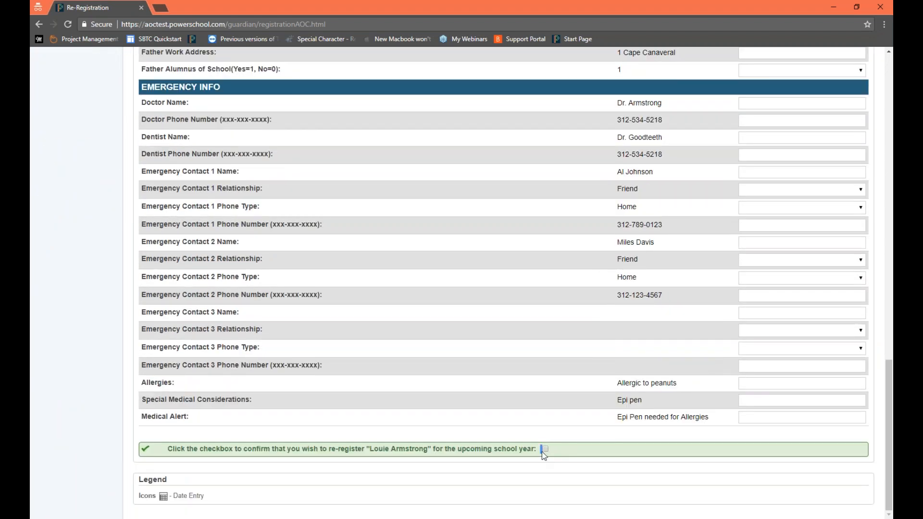
pyautogui.click(545, 450)
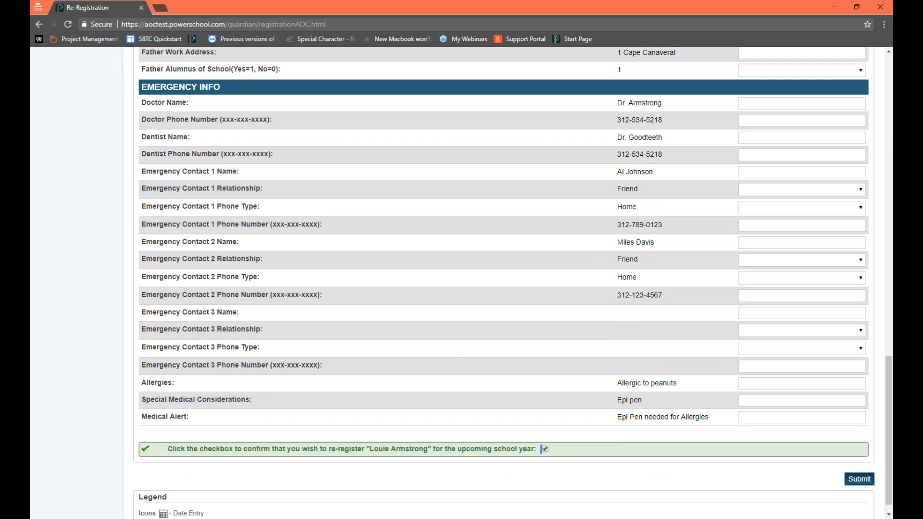
pyautogui.click(859, 479)
# Step: Back in the admin portal, search for students with tempreregistration=1, correcting the misspelled field name in the search condition
pyautogui.moveTo(892, 58); pyautogui.dragTo(342, 2)
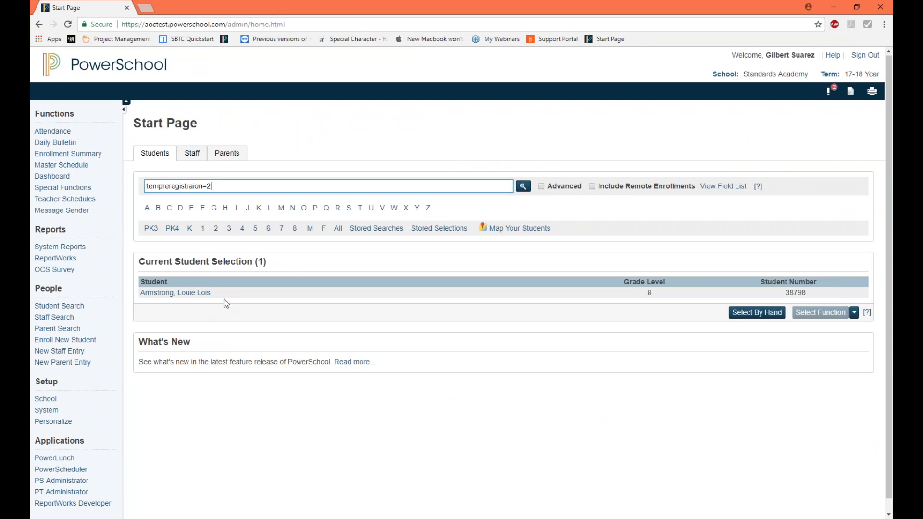
pyautogui.press('BackSpace')
pyautogui.write('1')
pyautogui.press('Return')
pyautogui.click(184, 187)
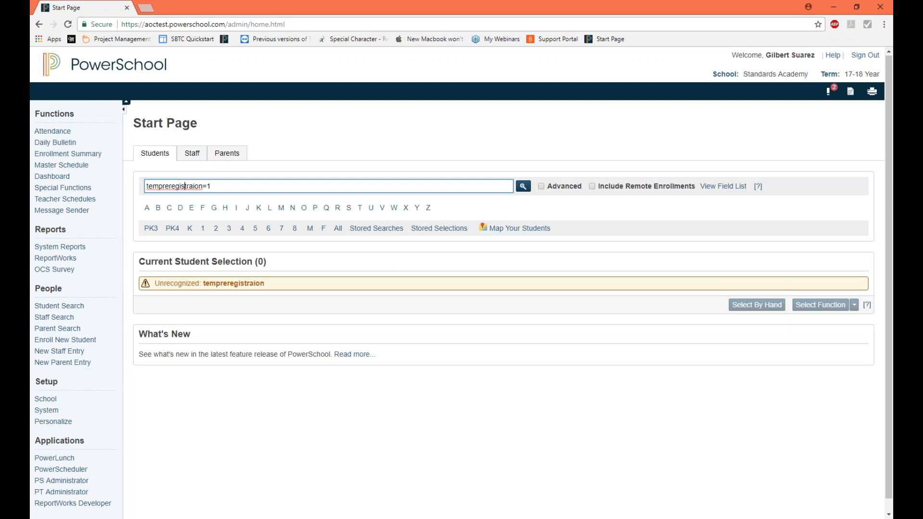
pyautogui.press('Right')
pyautogui.press('Right')
pyautogui.press('Right')
pyautogui.press('Right')
pyautogui.press('Left')
pyautogui.write('t')
pyautogui.press('Return')
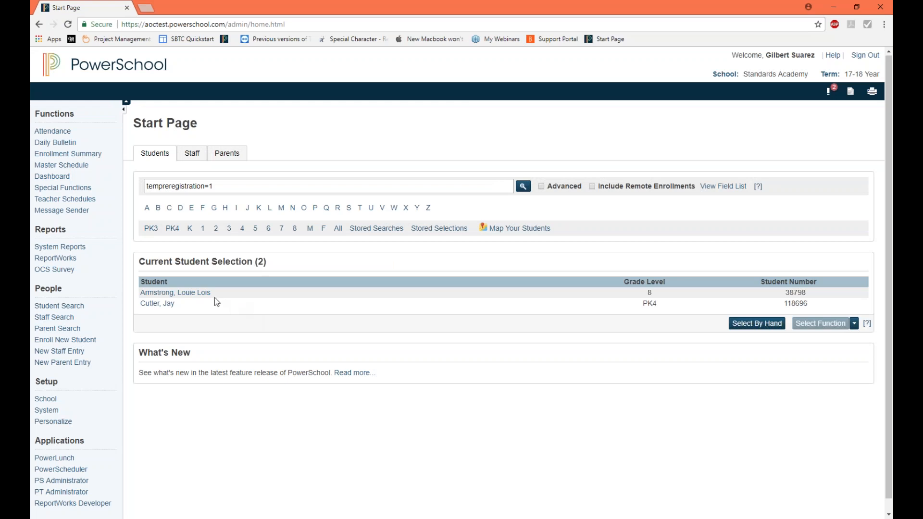
# Step: Highlight the re-registered grade 8 student's name in the current student selection
pyautogui.moveTo(220, 293); pyautogui.dragTo(144, 296)
pyautogui.click(212, 195)
pyautogui.moveTo(222, 296); pyautogui.dragTo(148, 294)
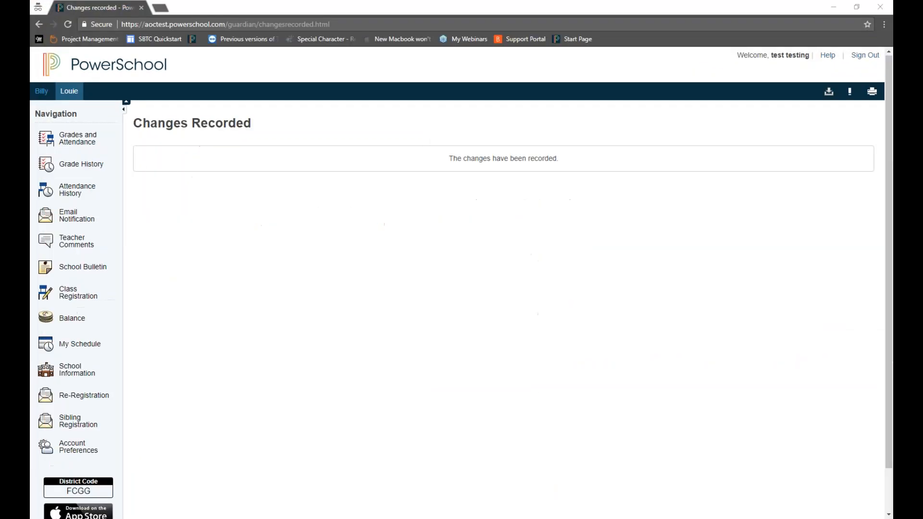
# Step: Open Sibling Registration in the guardian portal and highlight the question asking how many siblings to register
pyautogui.click(189, 74)
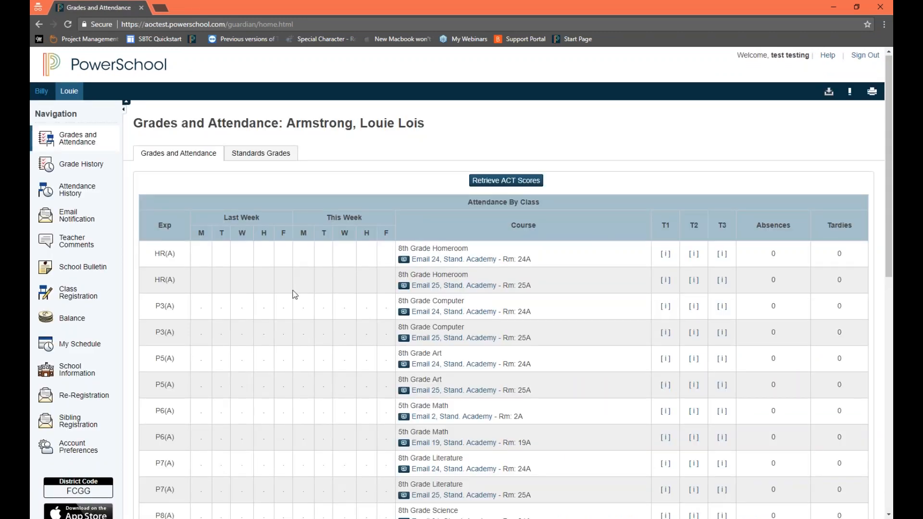
pyautogui.scroll(-3, 296, 290)
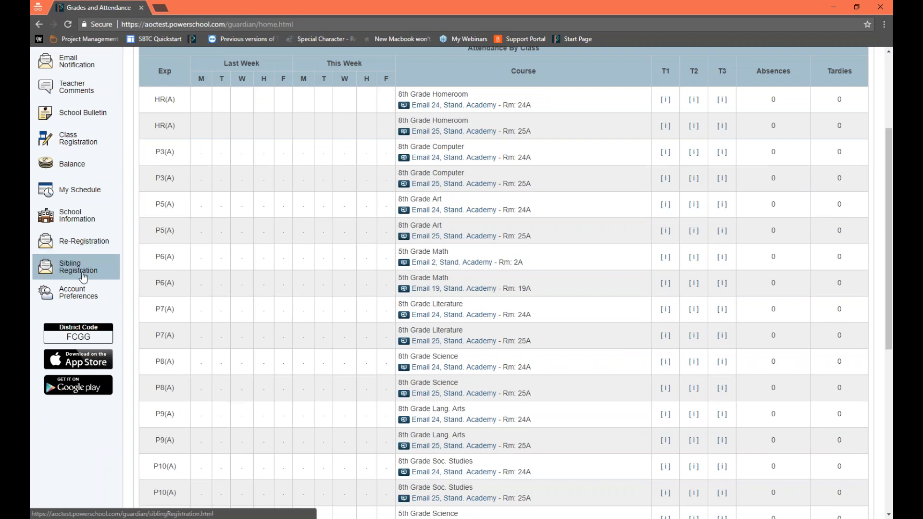
pyautogui.scroll(2, 82, 277)
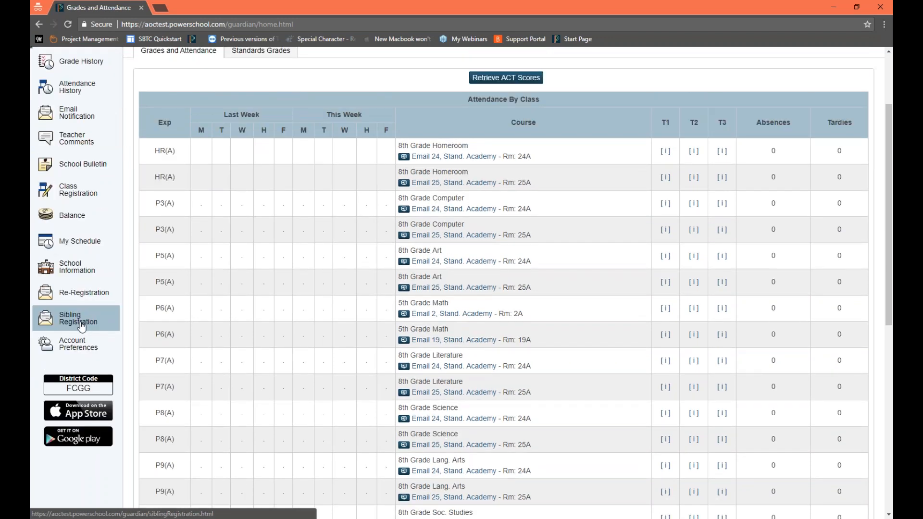
pyautogui.click(82, 326)
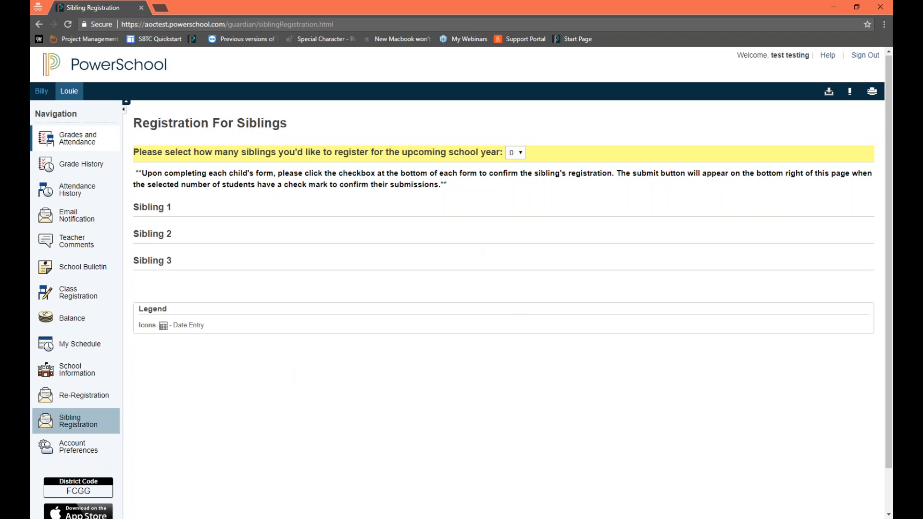
pyautogui.click(86, 430)
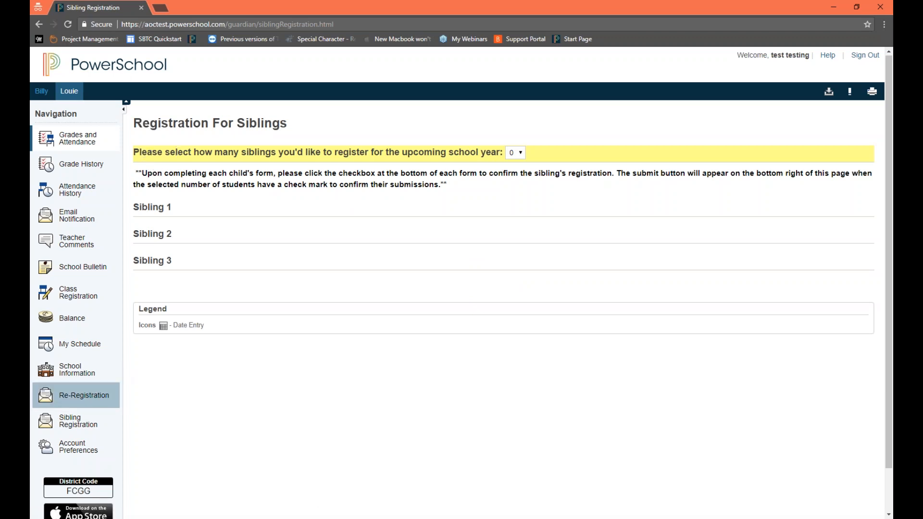
pyautogui.click(77, 421)
pyautogui.moveTo(146, 152); pyautogui.dragTo(501, 153)
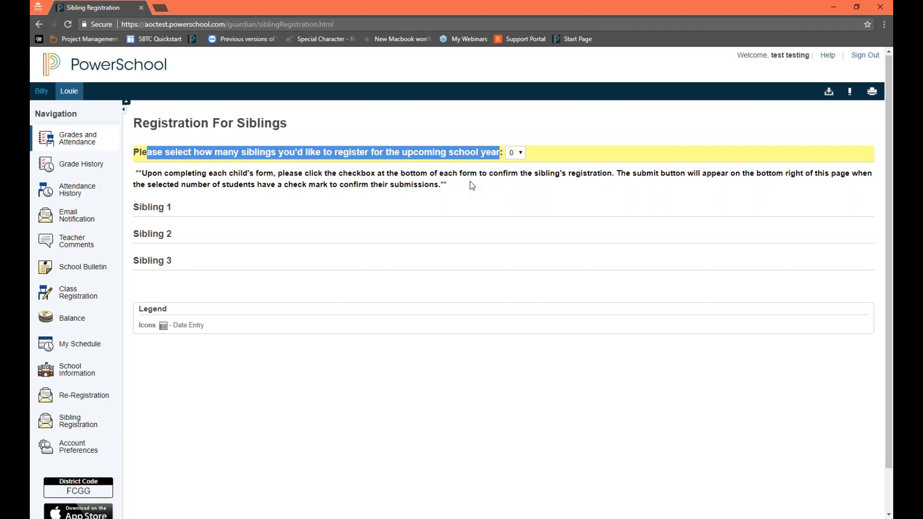
pyautogui.click(450, 160)
# Step: Set the number of siblings to register to 1 and point out the Student 1 Info form
pyautogui.click(515, 153)
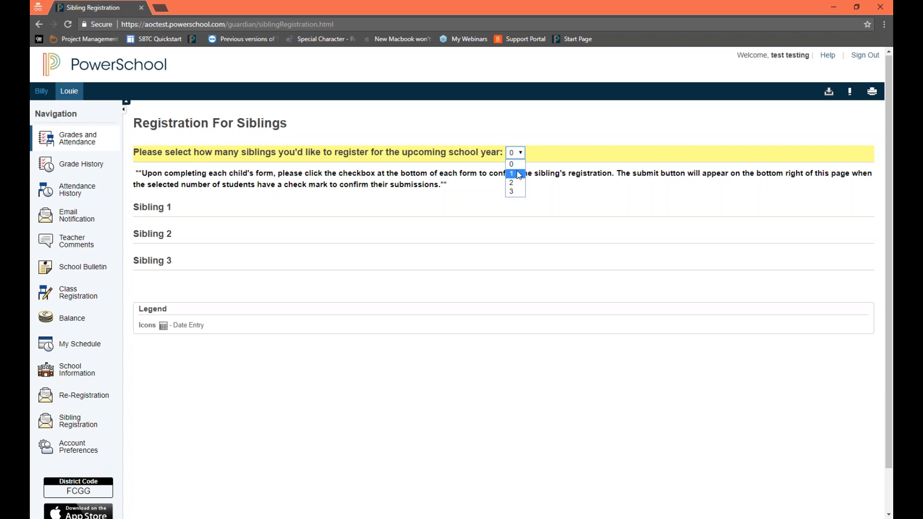
pyautogui.click(519, 175)
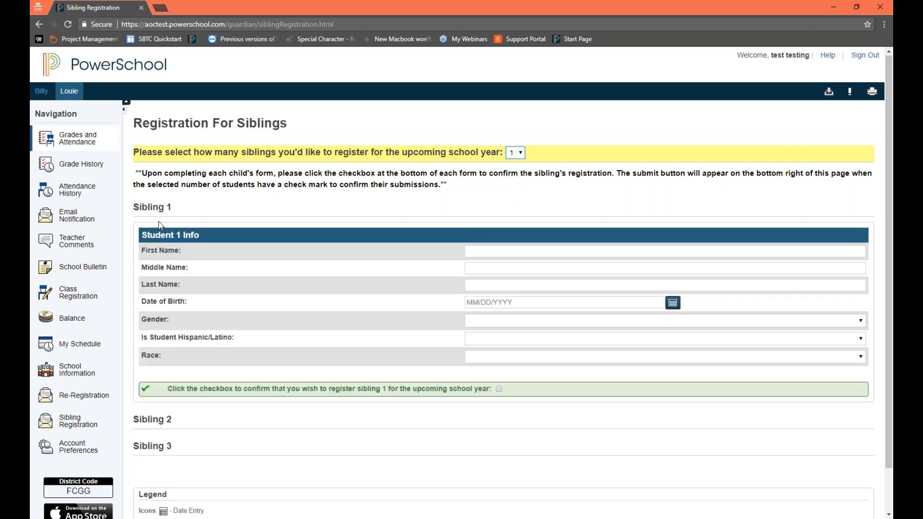
pyautogui.moveTo(160, 225); pyautogui.dragTo(454, 375)
pyautogui.click(553, 376)
# Step: Set the number of siblings to register to 2 and review the Student 1 and Student 2 Info forms
pyautogui.click(513, 153)
pyautogui.click(513, 183)
pyautogui.scroll(-1, 326, 220)
pyautogui.scroll(-3, 326, 224)
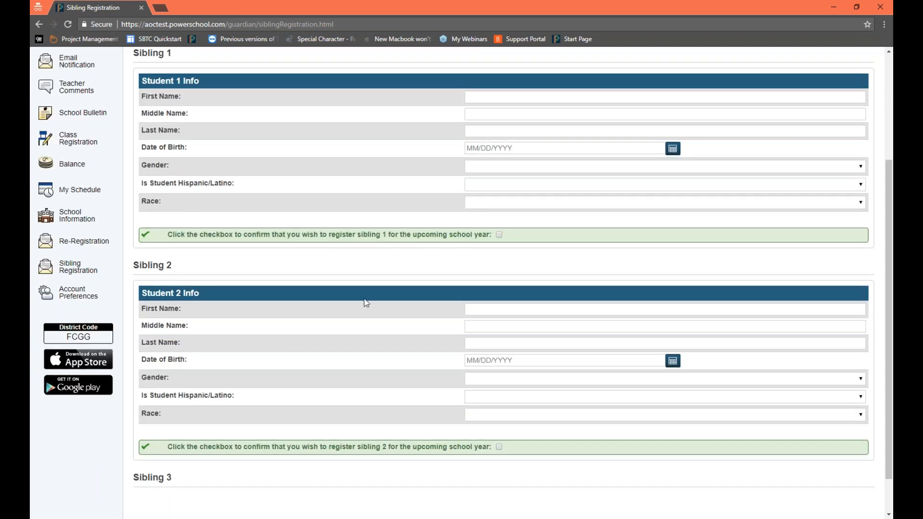
pyautogui.scroll(4, 367, 303)
# Step: Set the number of siblings to register to 3 and review the forms through Student 3 Info
pyautogui.click(515, 153)
pyautogui.click(516, 191)
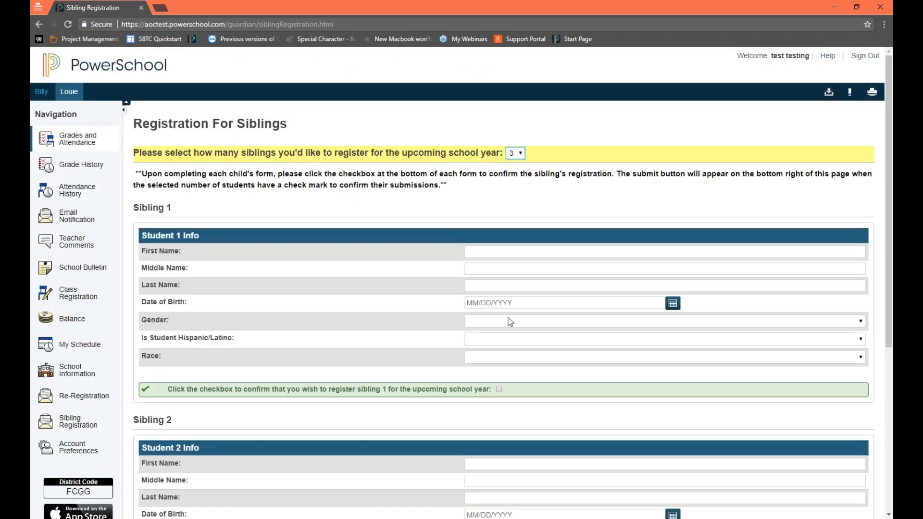
pyautogui.scroll(-6, 508, 320)
pyautogui.scroll(-3, 509, 321)
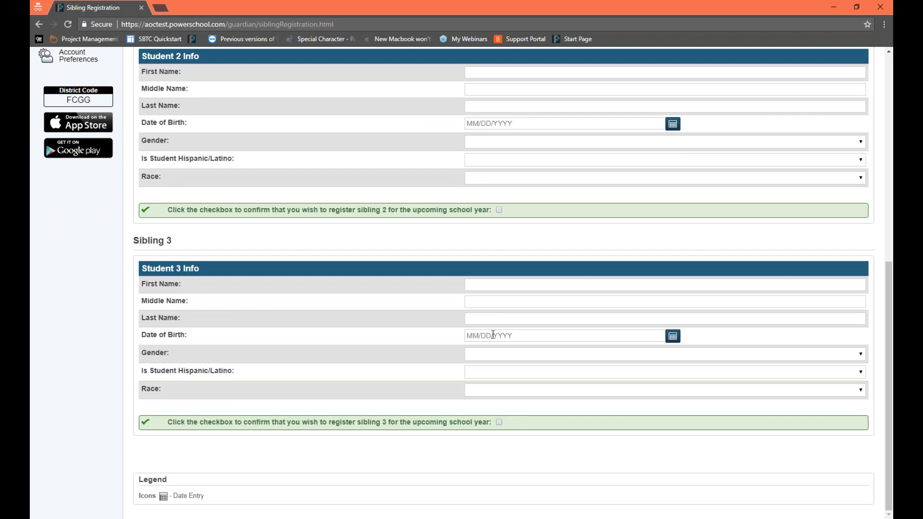
pyautogui.scroll(8, 493, 335)
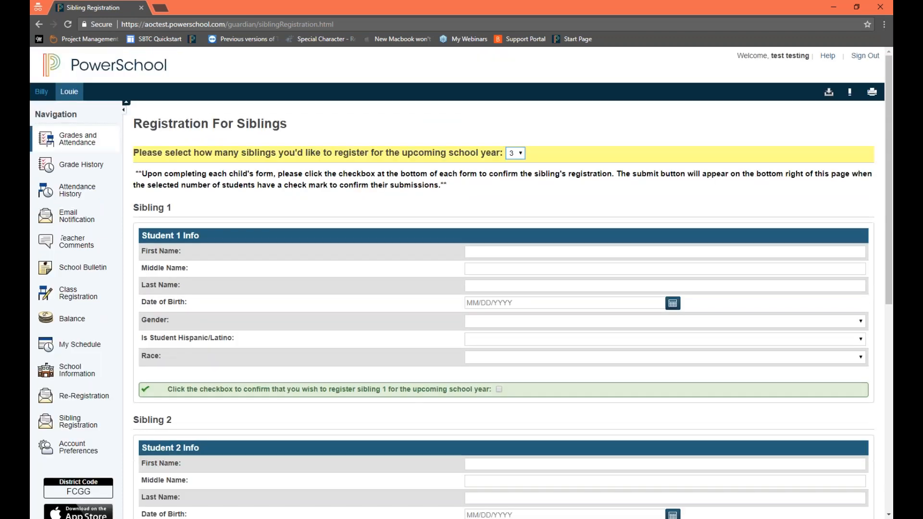
# Step: Switch the number of siblings to register to 1, then set it to 2 and check the forms
pyautogui.click(513, 157)
pyautogui.click(513, 175)
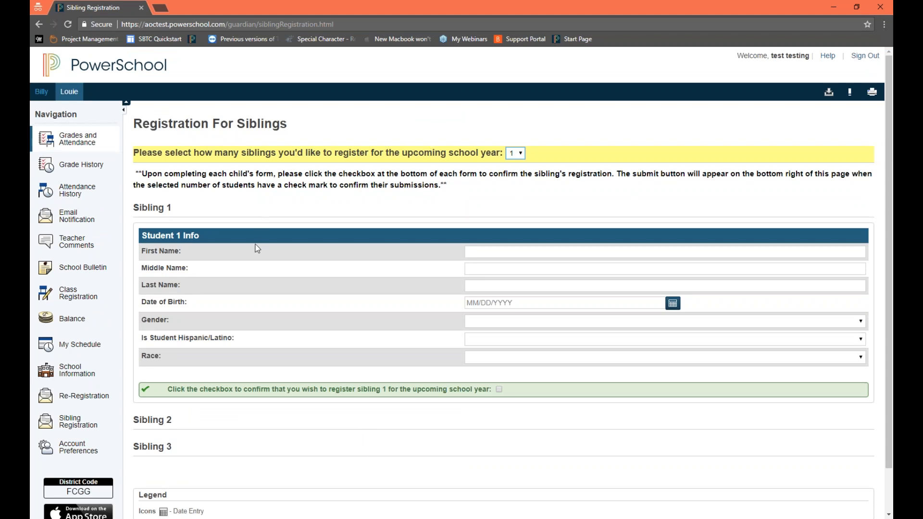
pyautogui.click(516, 153)
pyautogui.click(518, 187)
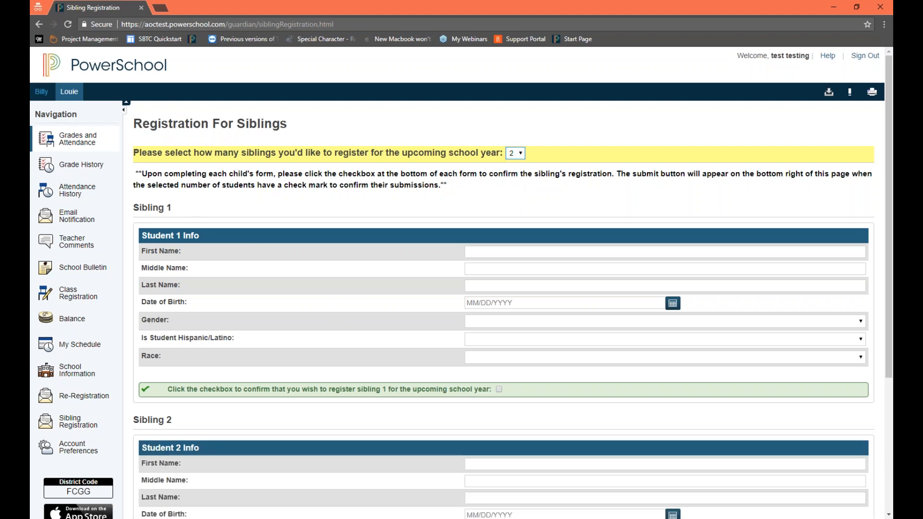
pyautogui.scroll(-1, 519, 318)
pyautogui.scroll(1, 518, 316)
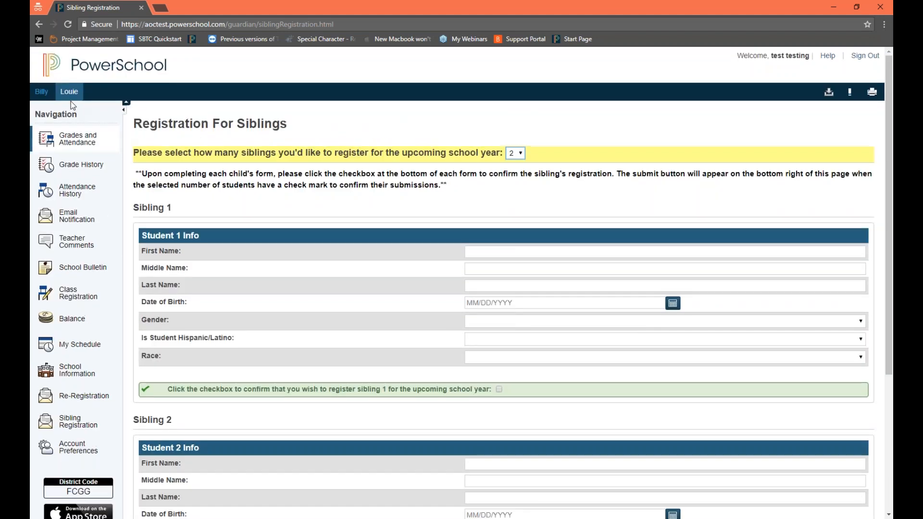
# Step: Enter sibling 1's first name, middle initial and last name in the Student 1 Info form
pyautogui.click(533, 251)
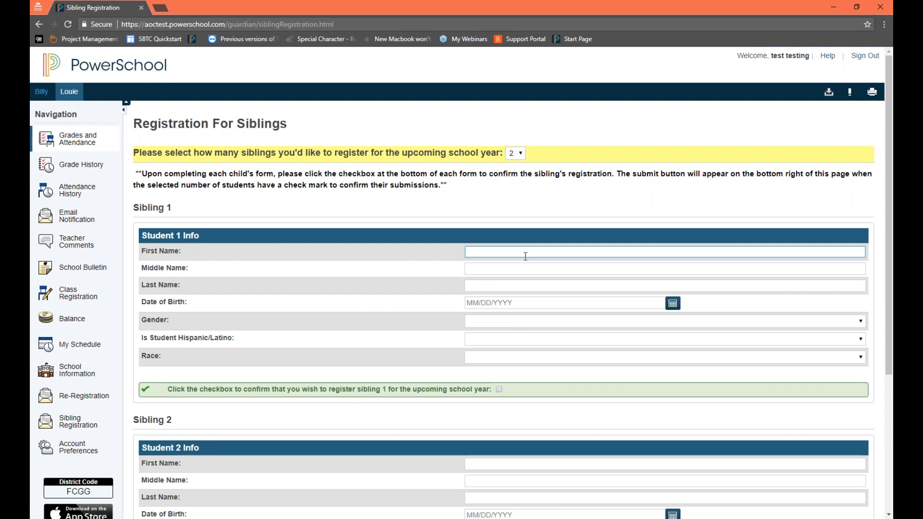
pyautogui.press('Tab')
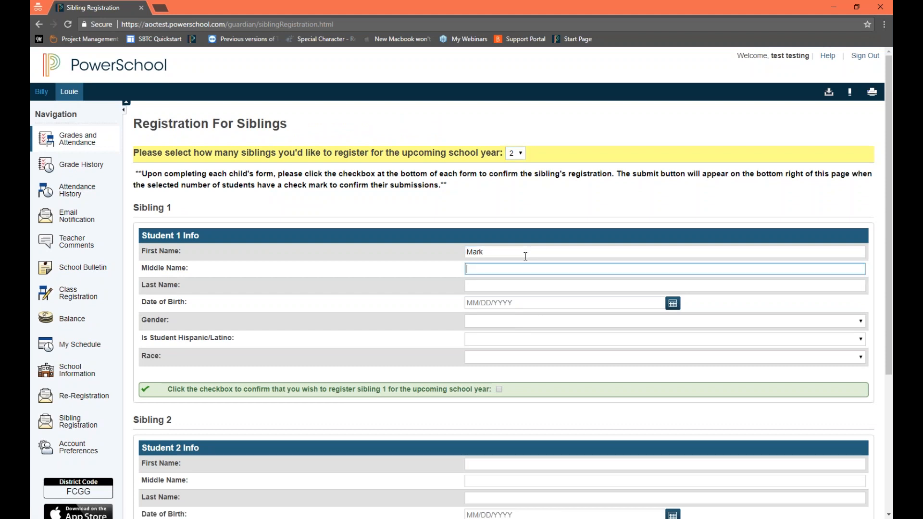
pyautogui.press('Tab')
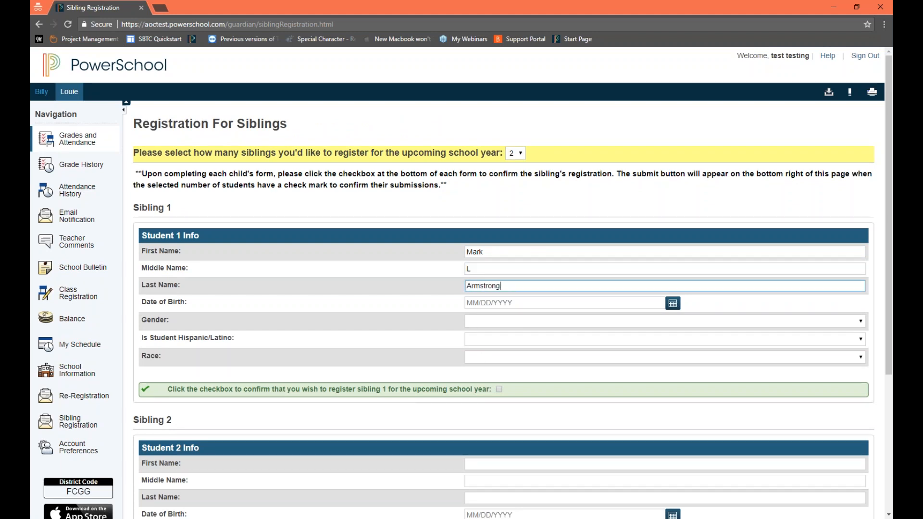
pyautogui.press('Tab')
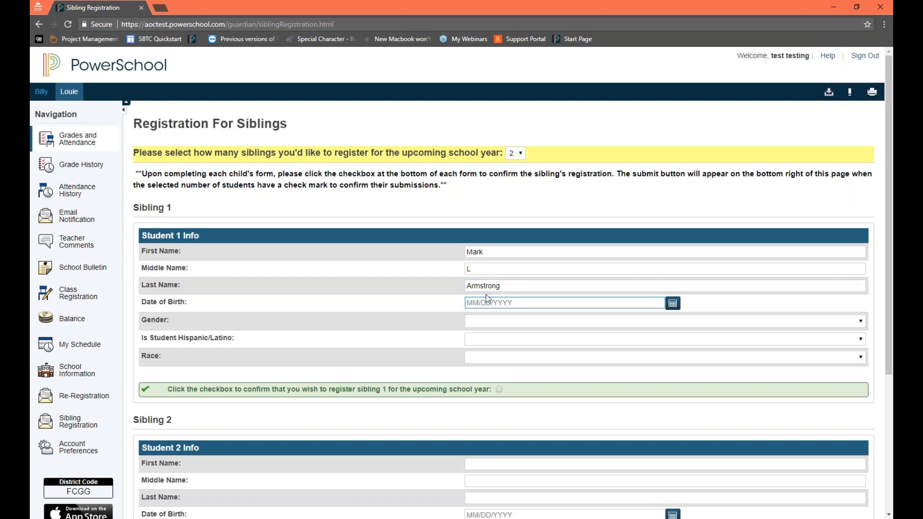
# Step: Choose sibling 1's date of birth from the calendar in the Student 1 Info form
pyautogui.click(672, 303)
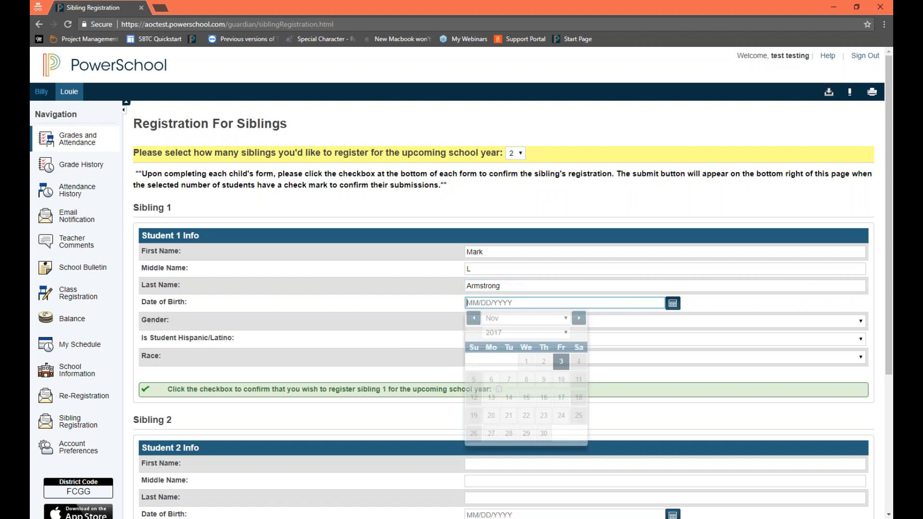
pyautogui.click(504, 335)
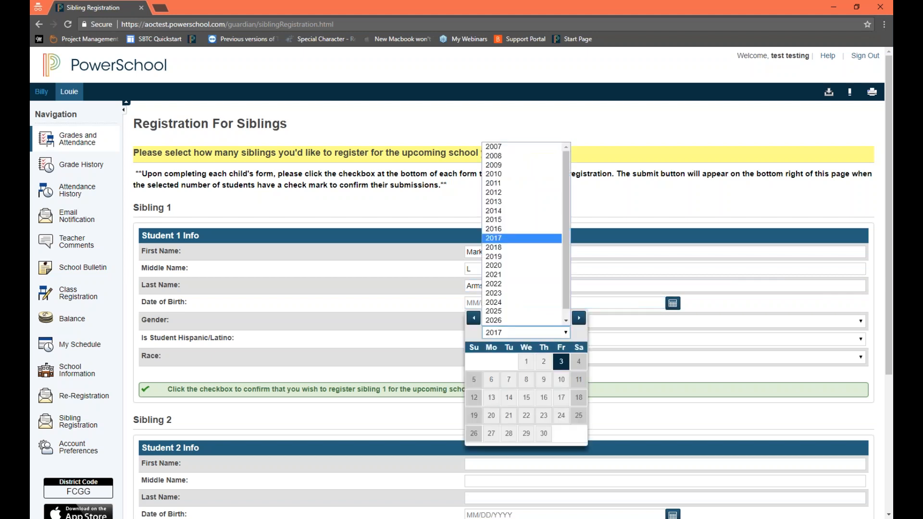
pyautogui.click(496, 211)
pyautogui.click(526, 415)
# Step: Set sibling 1's gender to Male, Hispanic/Latino to Yes and race to Black or African American, and confirm the registration
pyautogui.click(495, 322)
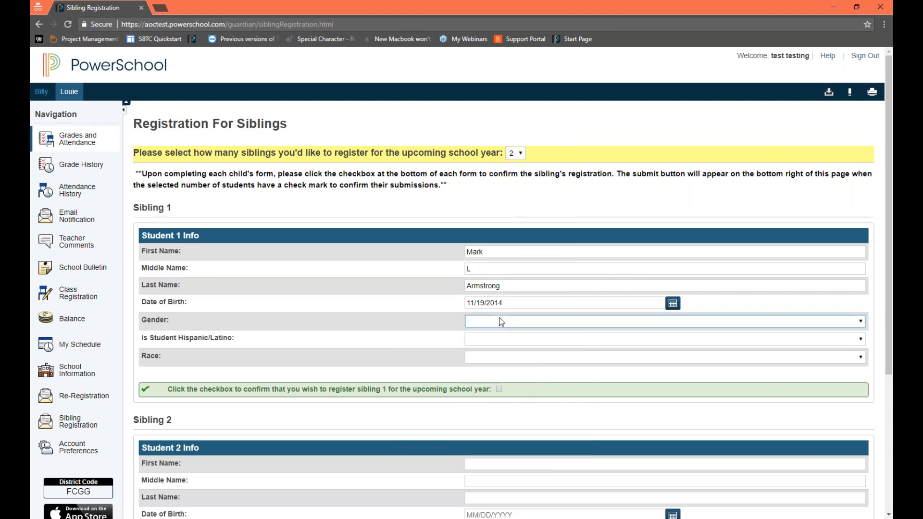
pyautogui.click(502, 342)
pyautogui.click(501, 343)
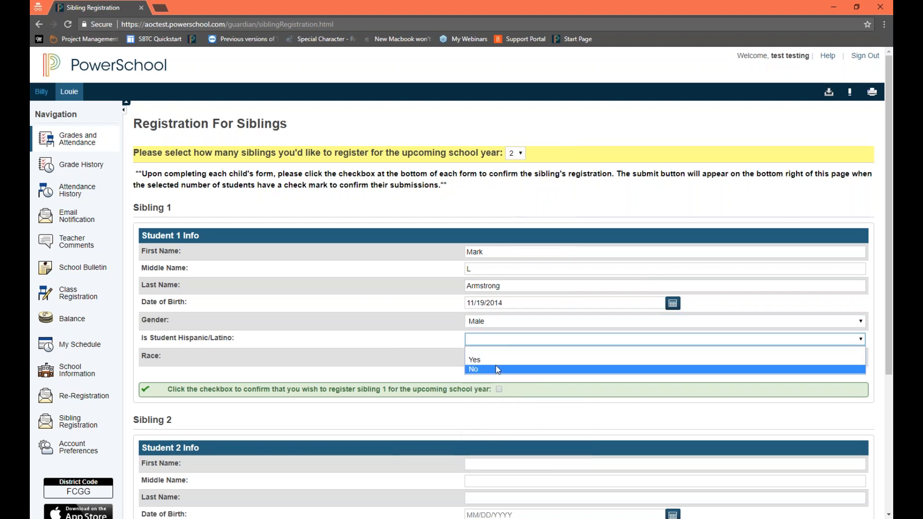
pyautogui.click(497, 360)
pyautogui.click(495, 358)
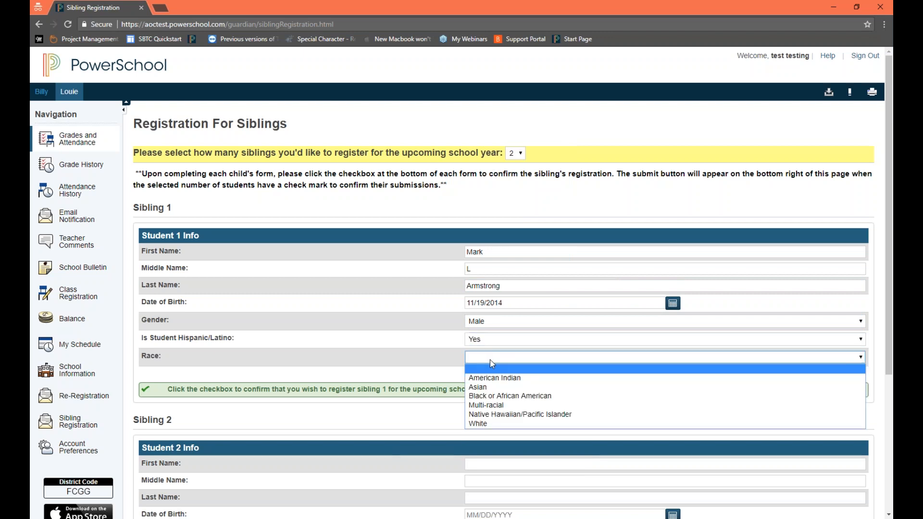
pyautogui.click(498, 397)
pyautogui.click(498, 389)
# Step: Highlight sibling 1's registration confirmation statement and return to the completed Student 1 Info form
pyautogui.scroll(-4, 533, 412)
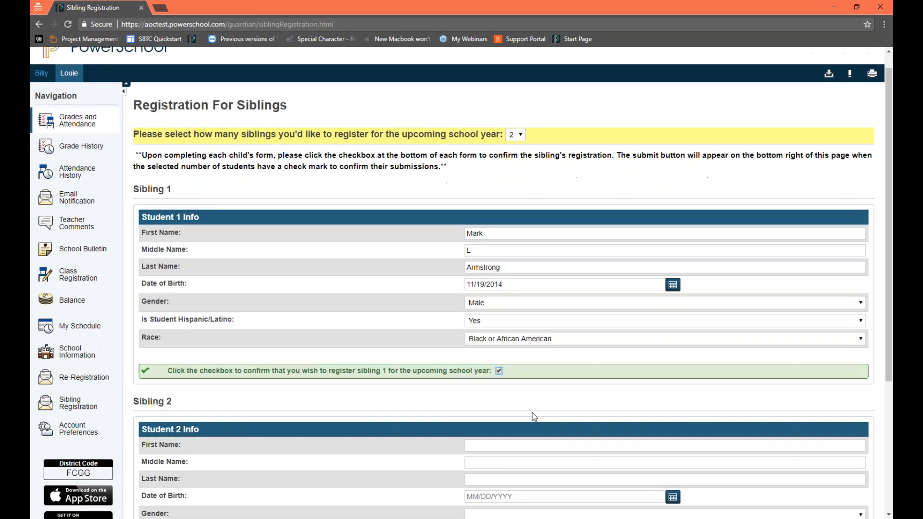
pyautogui.click(488, 259)
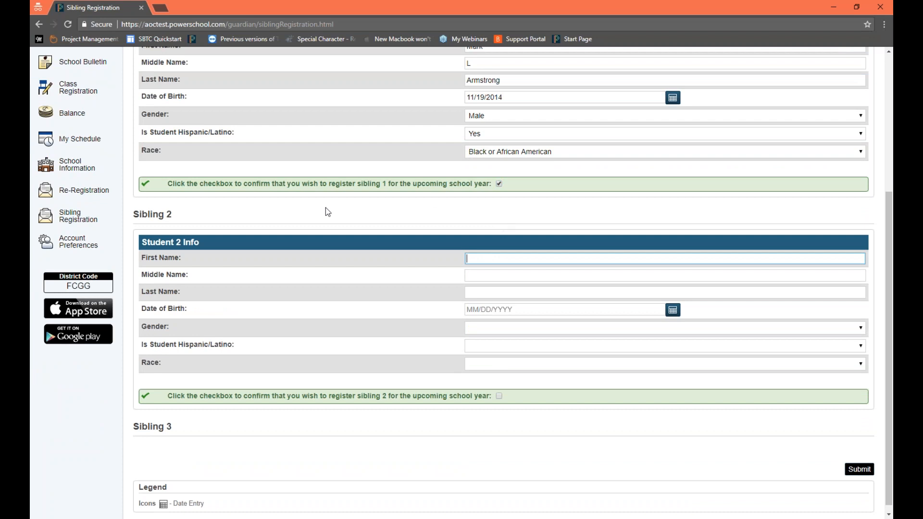
pyautogui.moveTo(172, 185); pyautogui.dragTo(493, 185)
pyautogui.scroll(2, 498, 245)
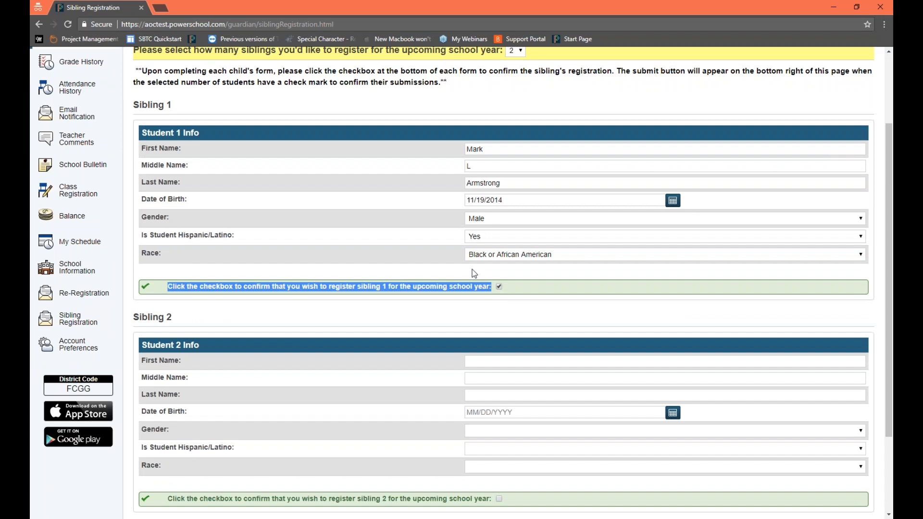
# Step: Enter sibling 2's first and last name in the Student 2 Info form, leaving the middle name blank
pyautogui.scroll(-1, 523, 309)
pyautogui.click(523, 309)
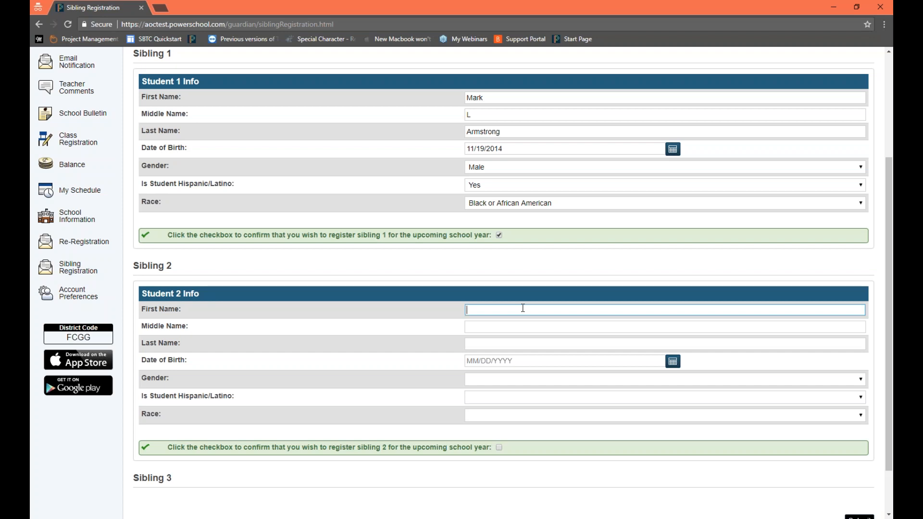
pyautogui.press('Tab')
pyautogui.press('Tab')
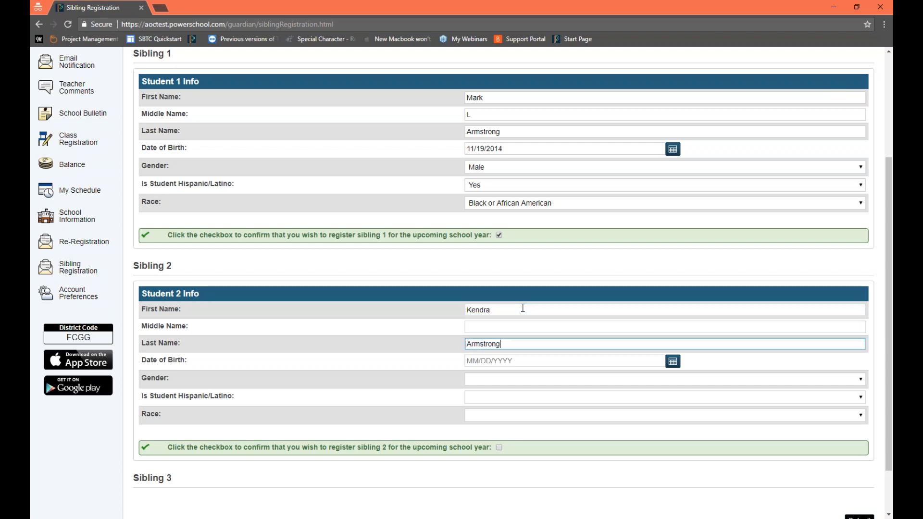
# Step: Choose sibling 2's date of birth from the calendar in the Student 2 Info form
pyautogui.press('Tab')
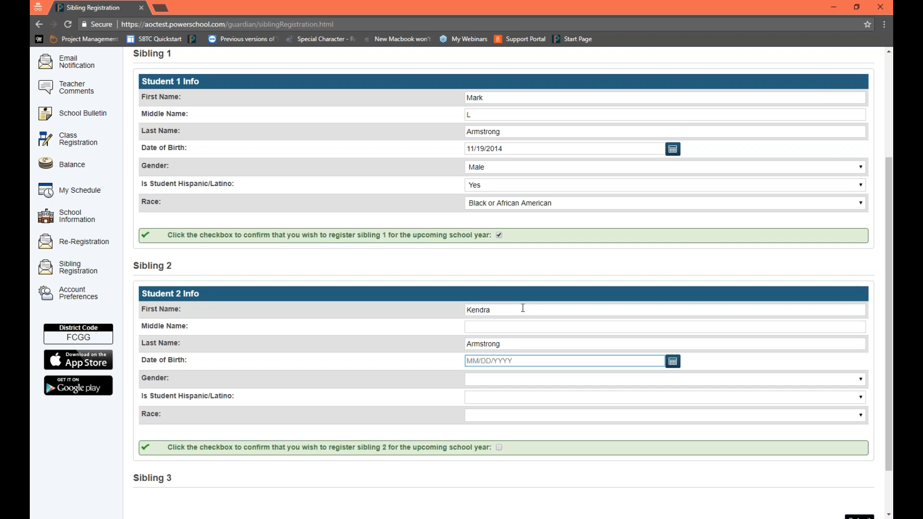
pyautogui.click(673, 361)
pyautogui.click(497, 391)
pyautogui.click(510, 283)
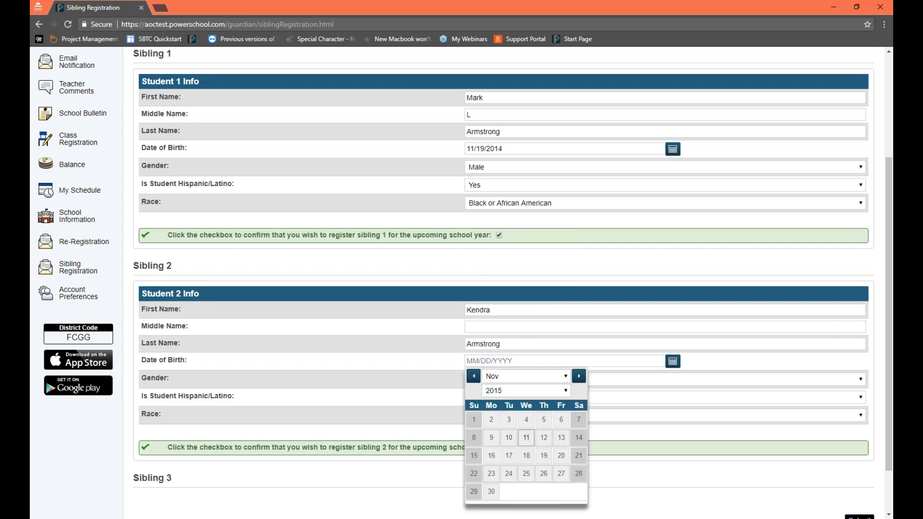
pyautogui.click(526, 438)
# Step: Set sibling 2's gender to Female, Hispanic/Latino to Yes and race to Black or African American, and confirm the registration
pyautogui.click(495, 379)
pyautogui.click(502, 410)
pyautogui.click(500, 397)
pyautogui.click(501, 417)
pyautogui.click(501, 416)
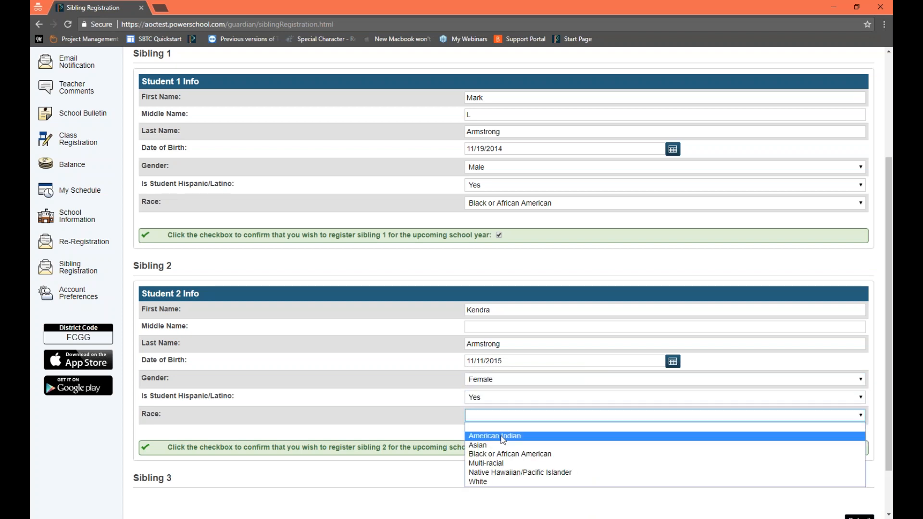
pyautogui.click(503, 453)
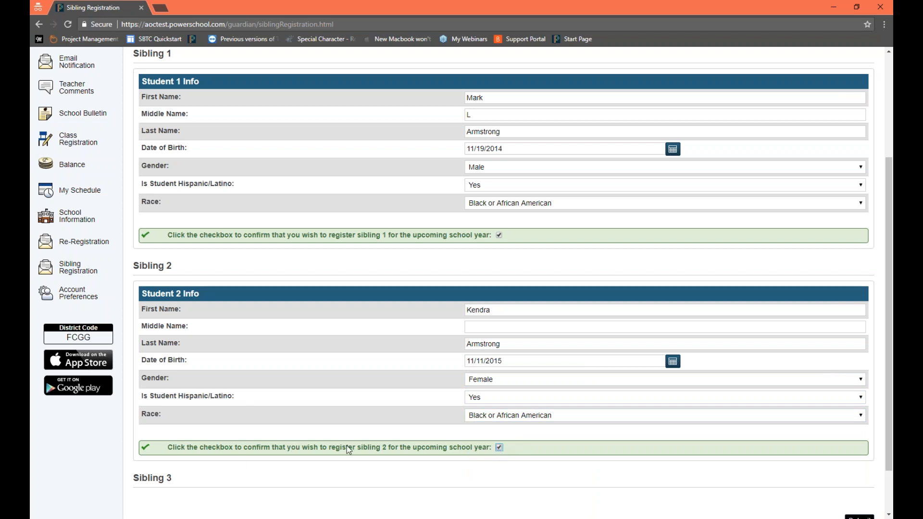
# Step: Review sibling 2's confirmation statement, the sibling instructions and the first names in both completed sibling forms
pyautogui.moveTo(286, 447); pyautogui.dragTo(500, 460)
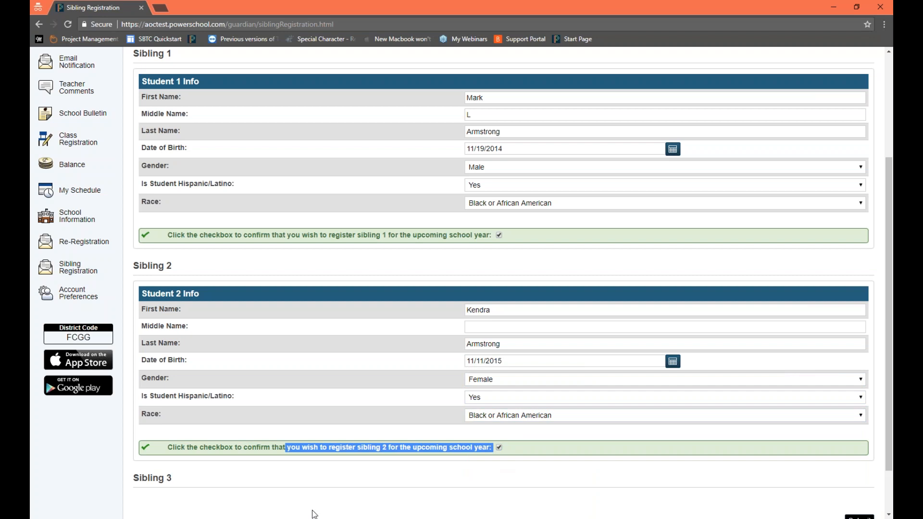
pyautogui.scroll(3, 409, 464)
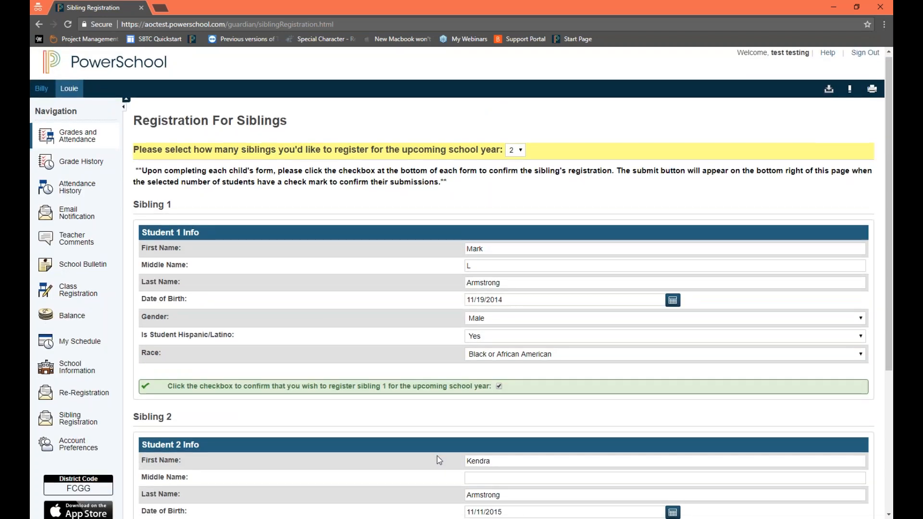
pyautogui.scroll(-5, 436, 455)
pyautogui.scroll(2, 443, 443)
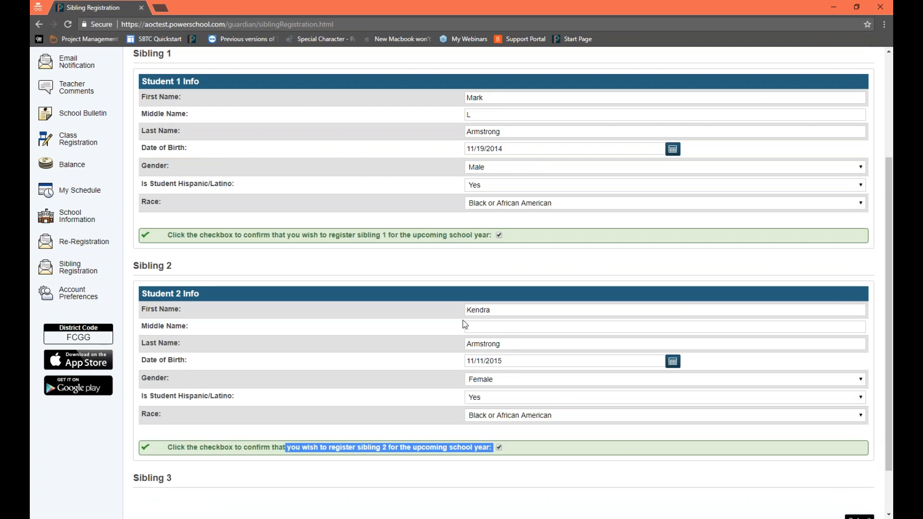
pyautogui.scroll(2, 461, 338)
pyautogui.scroll(1, 461, 289)
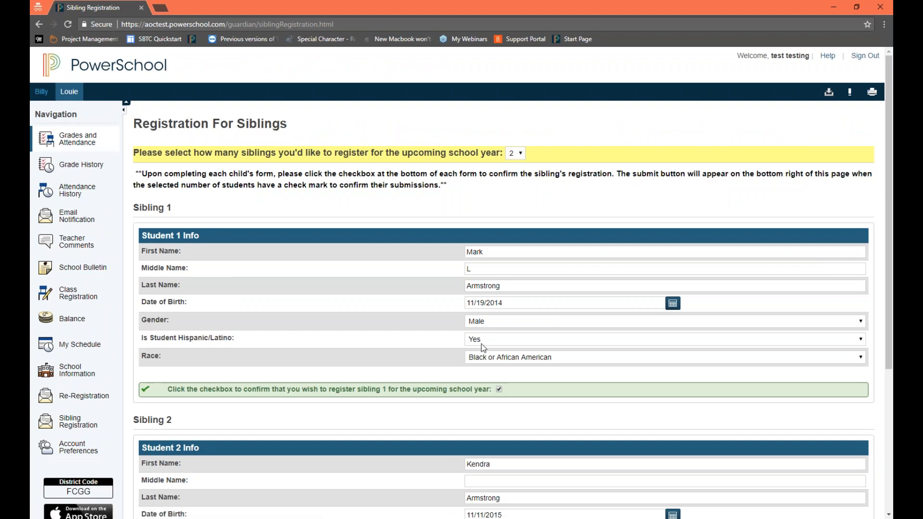
pyautogui.scroll(-1, 499, 282)
pyautogui.doubleClick(486, 201)
pyautogui.scroll(-2, 505, 302)
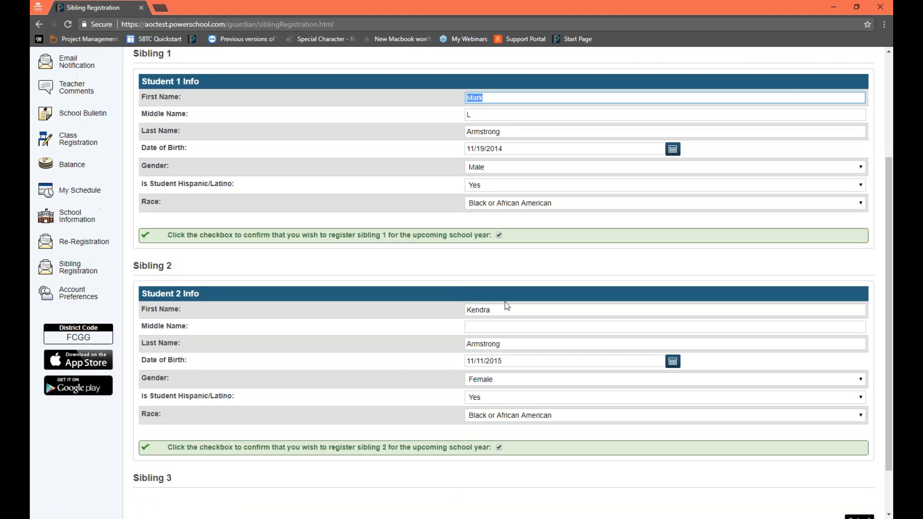
pyautogui.doubleClick(506, 309)
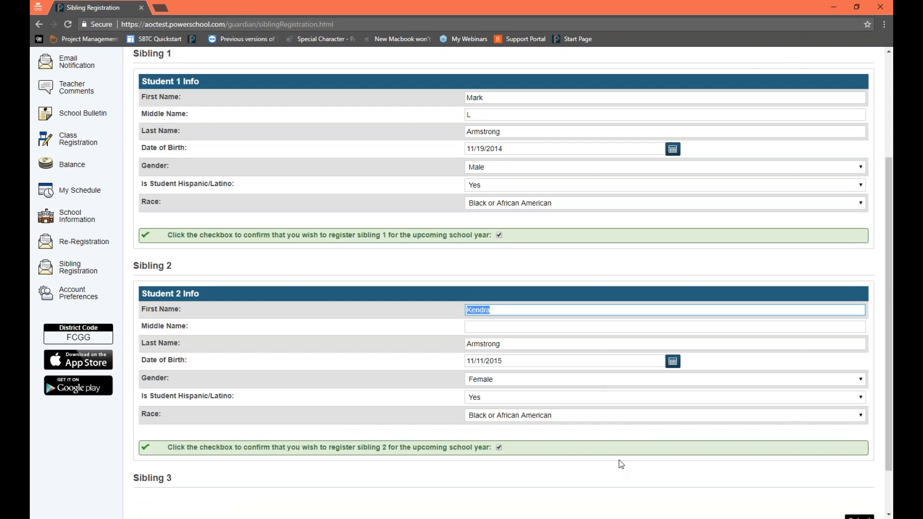
# Step: Submit both siblings' registrations and review the submission message and the saved information for each student
pyautogui.scroll(-2, 638, 463)
pyautogui.click(870, 470)
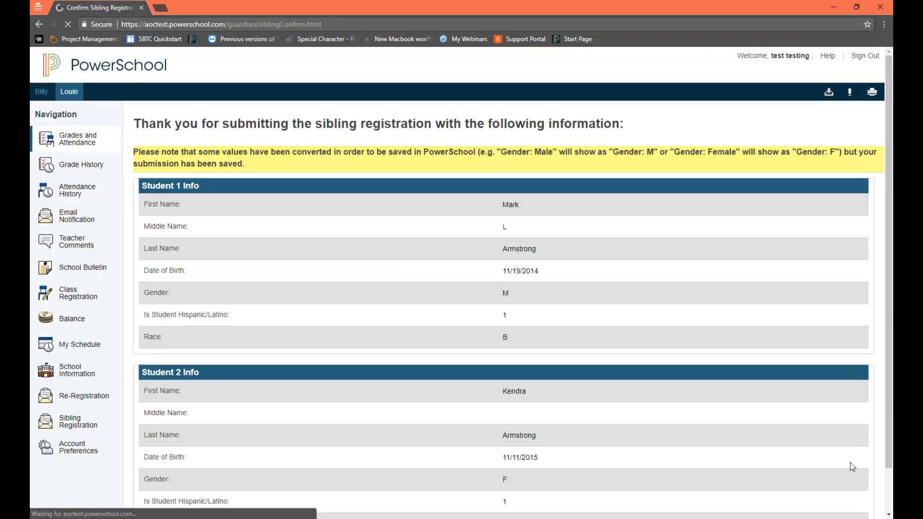
pyautogui.moveTo(164, 123); pyautogui.dragTo(314, 144)
pyautogui.click(172, 124)
pyautogui.moveTo(172, 124); pyautogui.dragTo(588, 150)
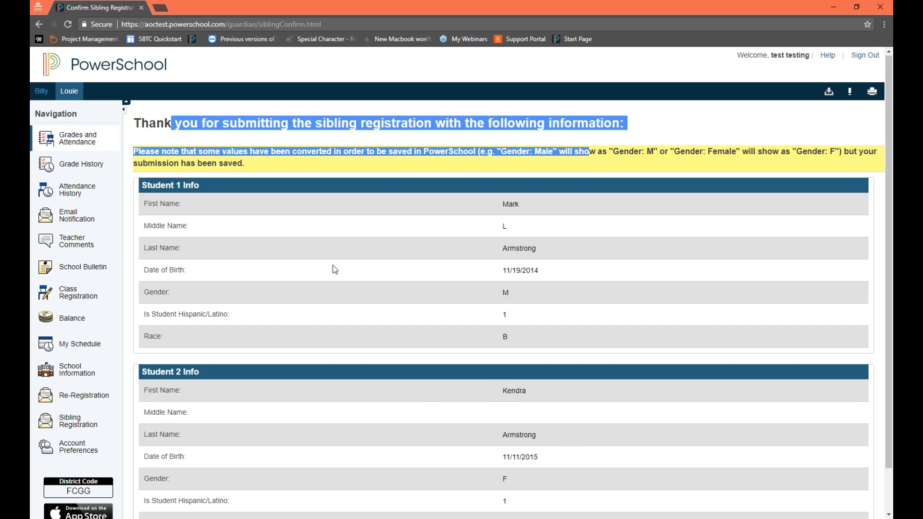
pyautogui.scroll(-1, 459, 254)
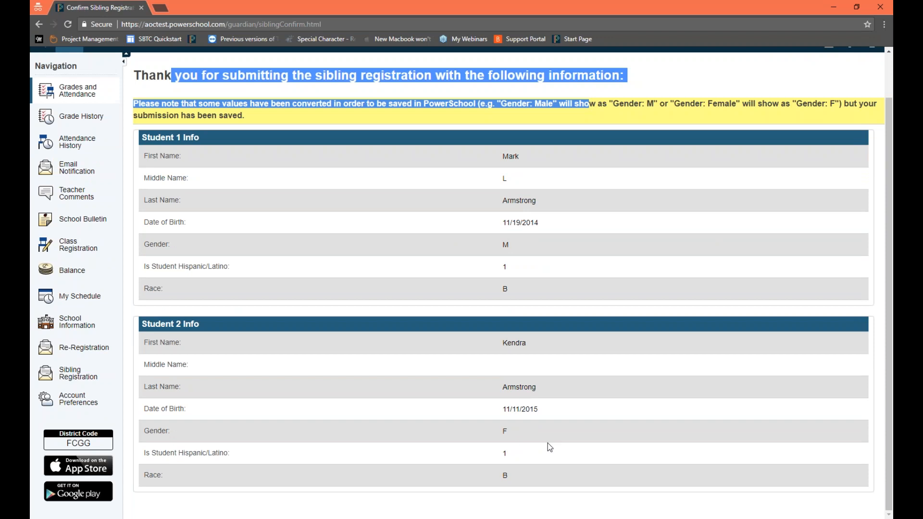
pyautogui.click(625, 260)
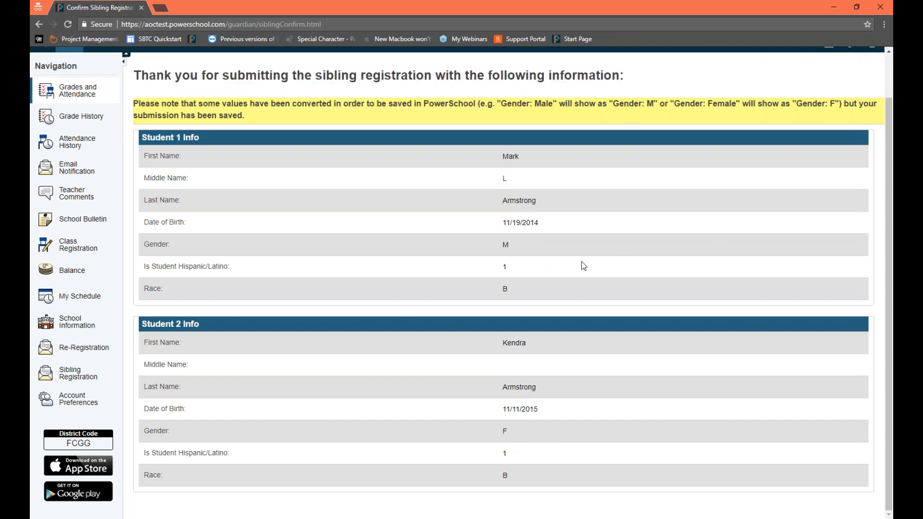
pyautogui.scroll(1, 583, 266)
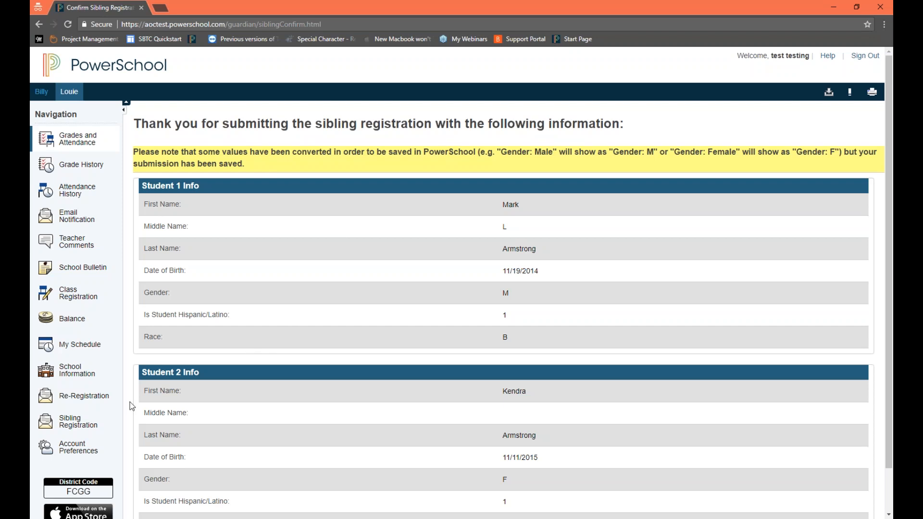
# Step: Reopen the Sibling Registration page, set the number of siblings to 2 and check both sibling forms
pyautogui.click(79, 432)
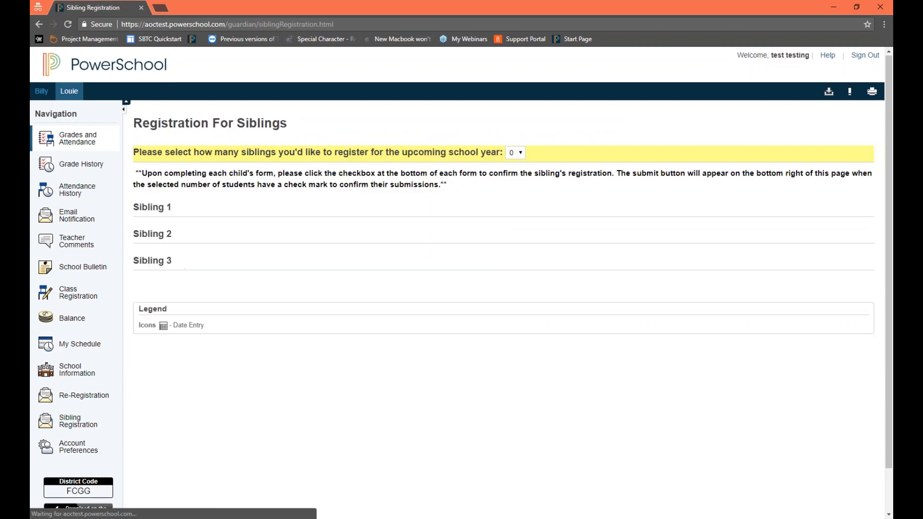
pyautogui.click(515, 152)
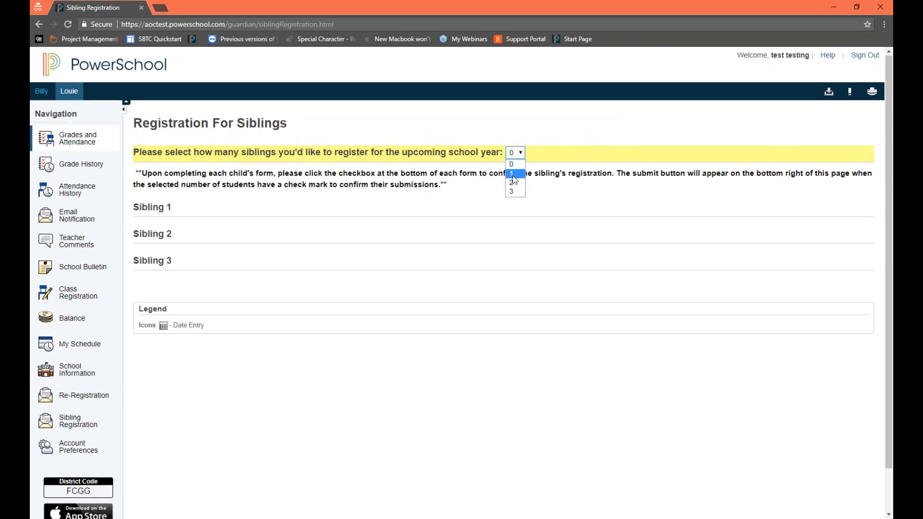
pyautogui.click(514, 184)
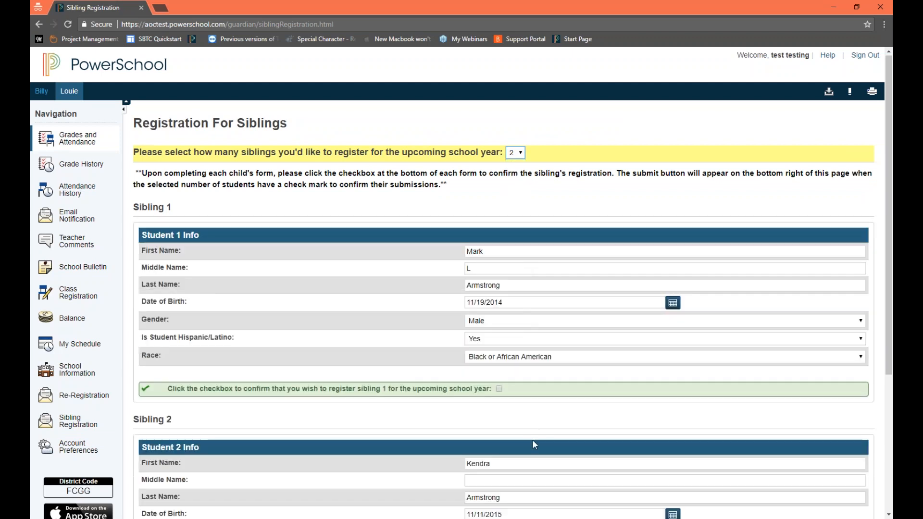
pyautogui.scroll(-3, 531, 435)
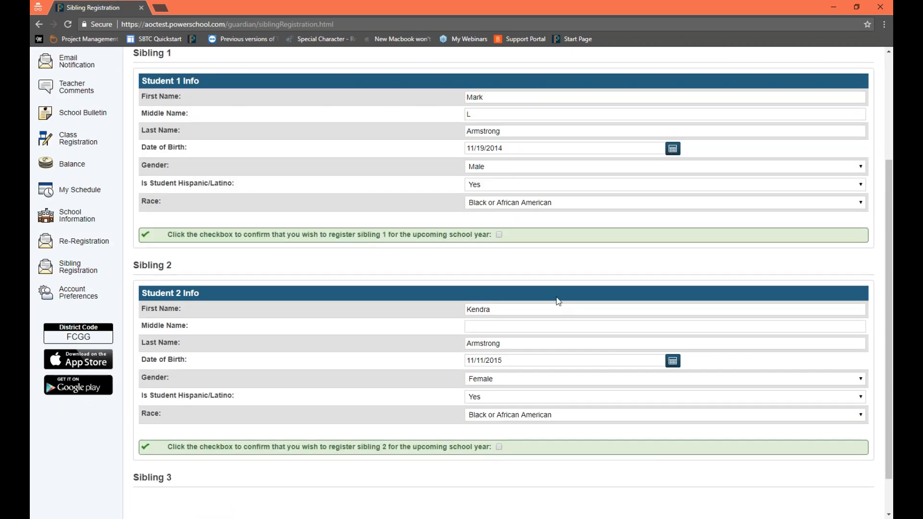
pyautogui.scroll(4, 526, 304)
pyautogui.scroll(-5, 465, 327)
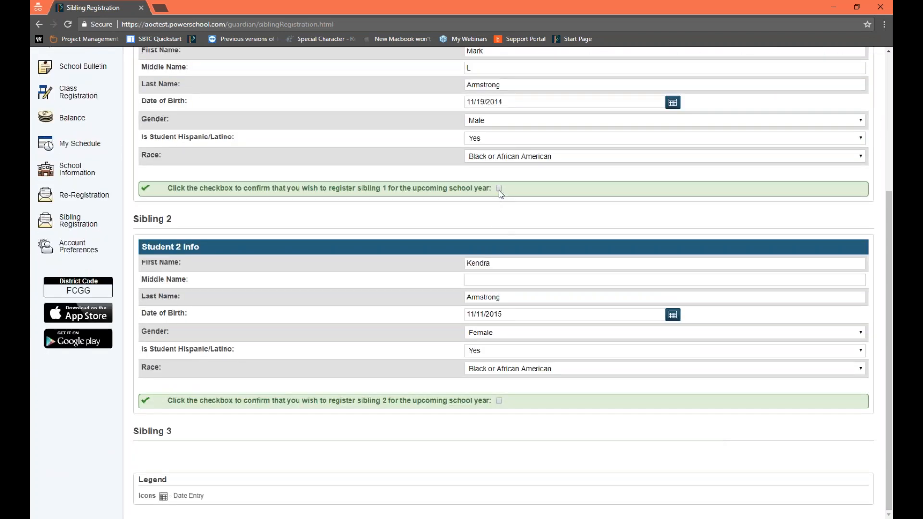
# Step: Confirm the registration of siblings 1 and 2, resubmit both forms and review the submitted information
pyautogui.click(499, 188)
pyautogui.click(499, 401)
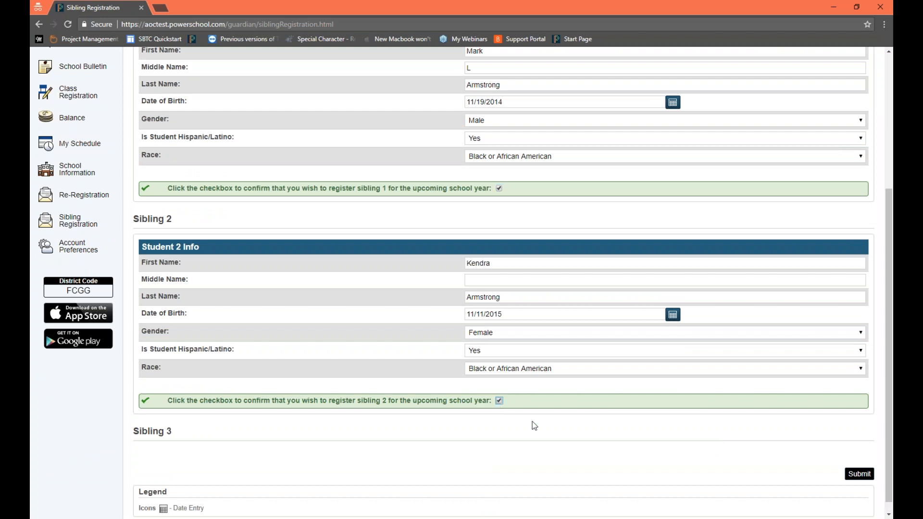
pyautogui.click(849, 475)
pyautogui.scroll(-2, 510, 389)
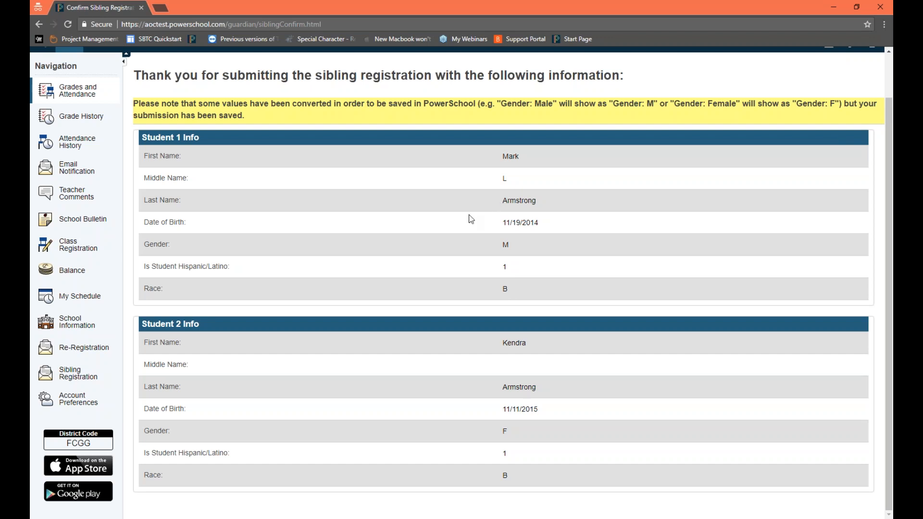
pyautogui.scroll(1, 434, 229)
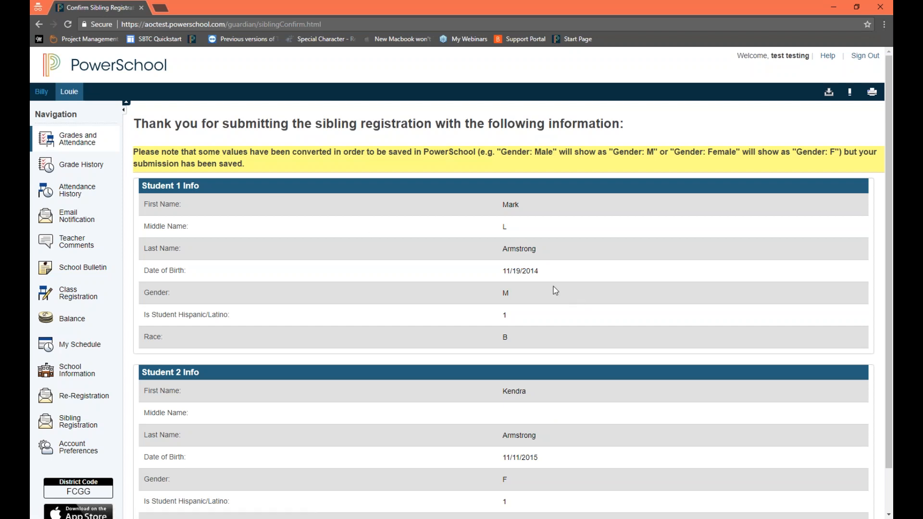
pyautogui.scroll(-1, 555, 291)
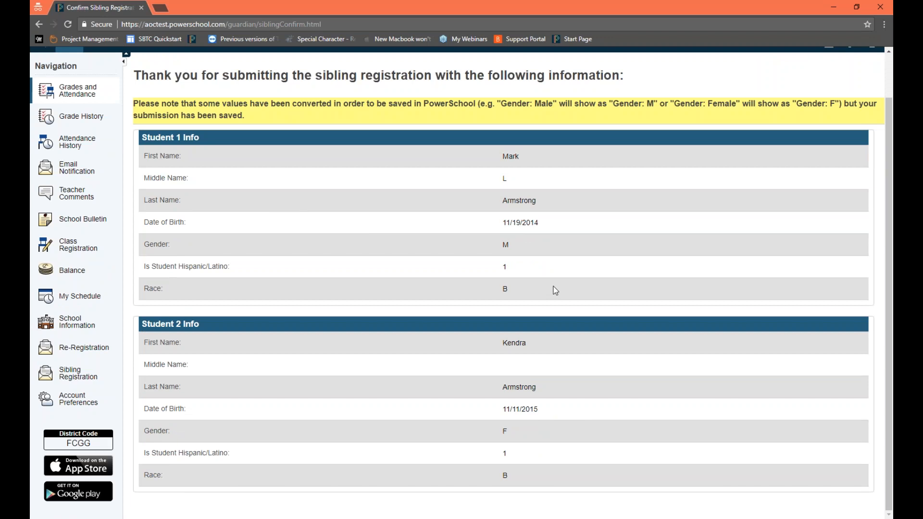